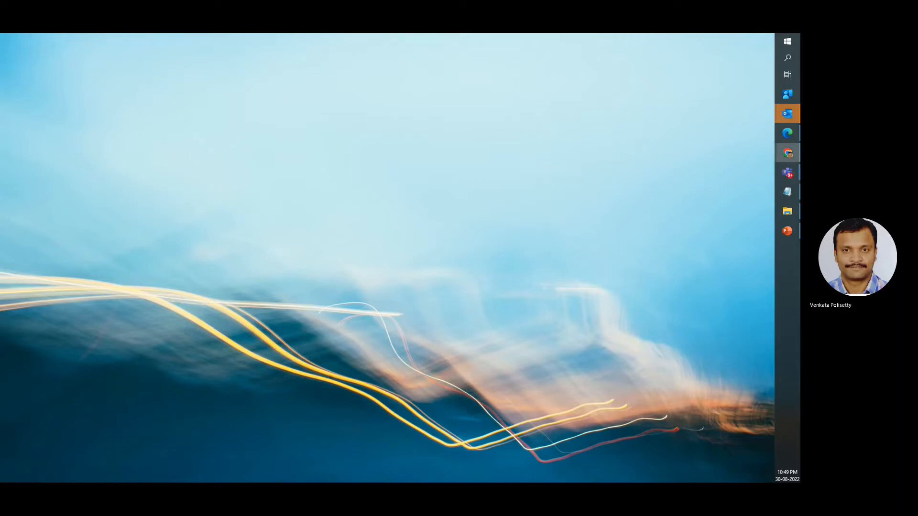
Switch to the Azure portal in Chrome and start creating a new resource group
{"action": "left_click", "coordinate": [788, 153]}
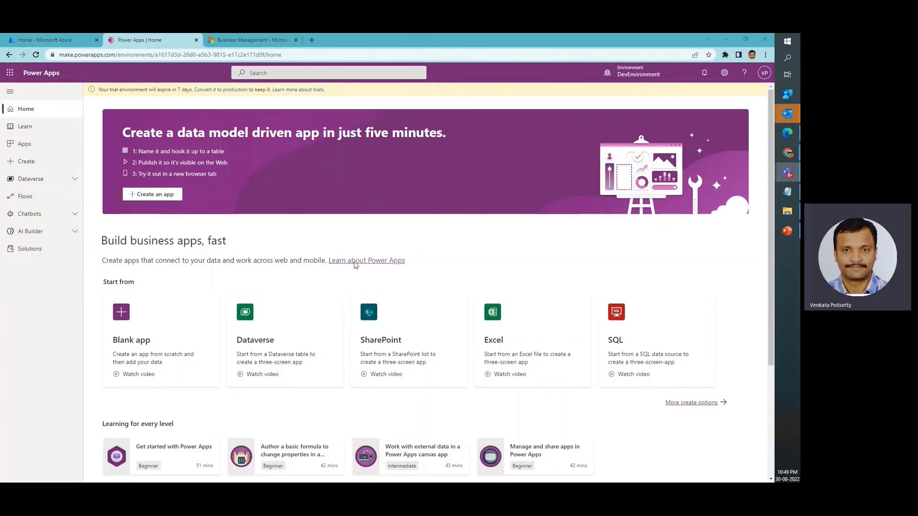
{"action": "left_click", "coordinate": [70, 43]}
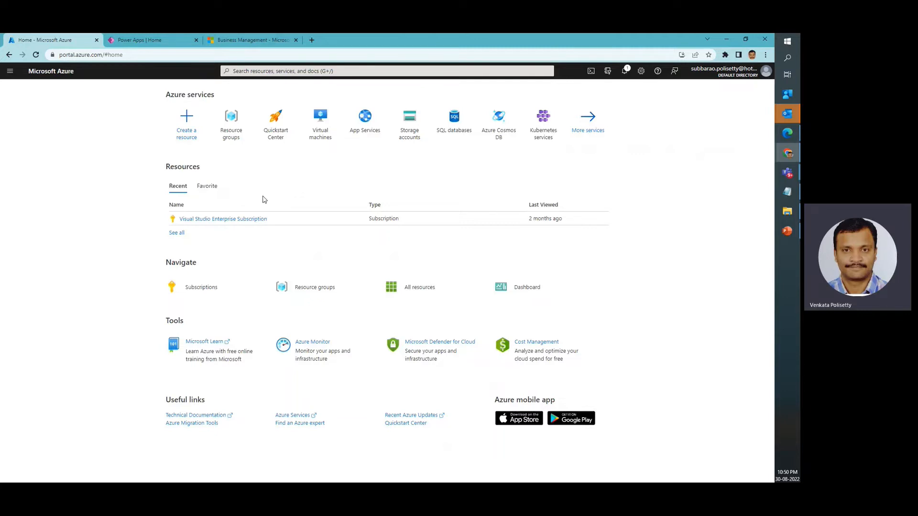
{"action": "left_click", "coordinate": [233, 129]}
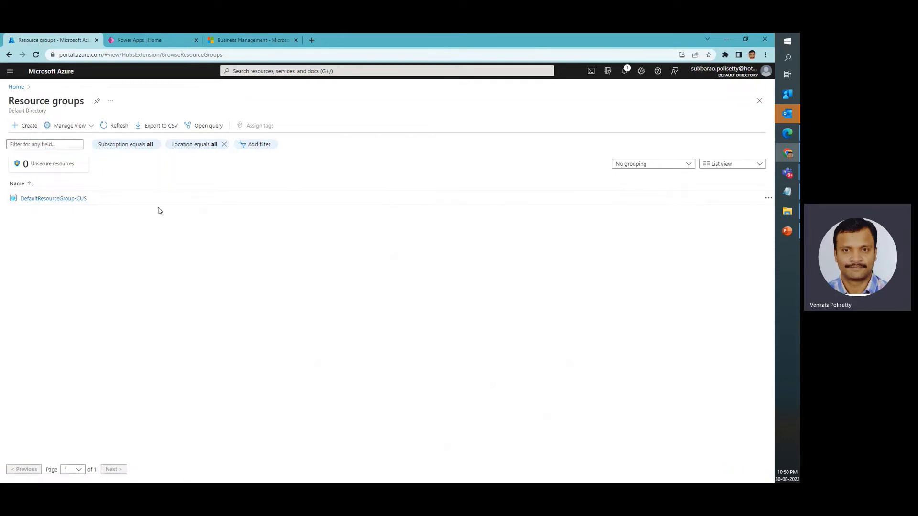
{"action": "left_click", "coordinate": [27, 126]}
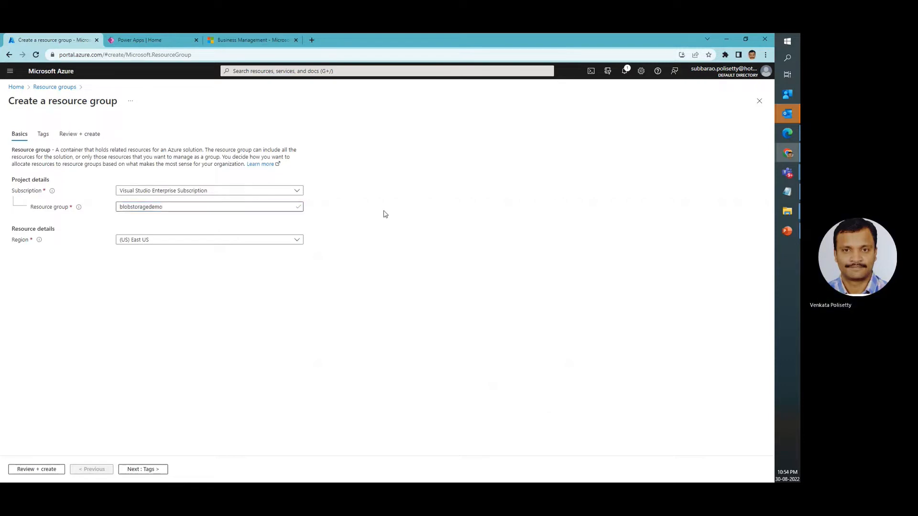
Name the new resource group blobstorageresourcegroup
{"action": "left_click", "coordinate": [383, 213]}
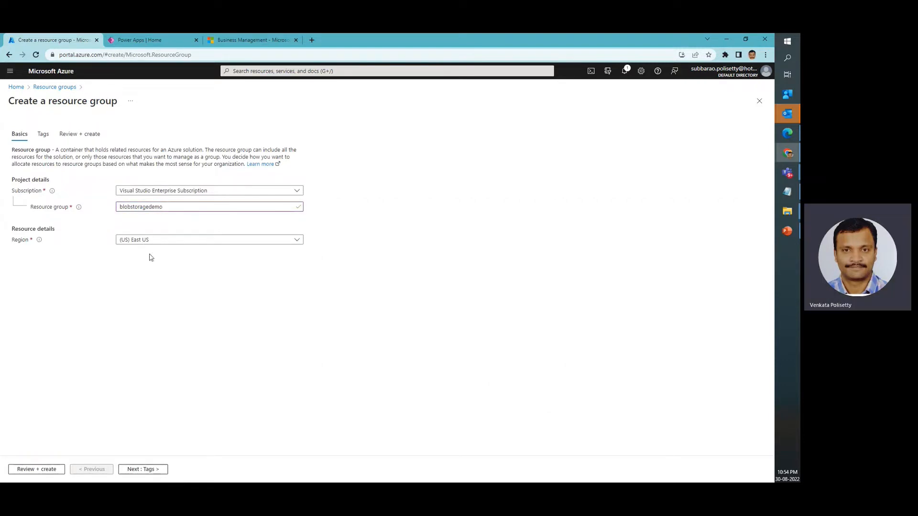
{"action": "left_click", "coordinate": [160, 207]}
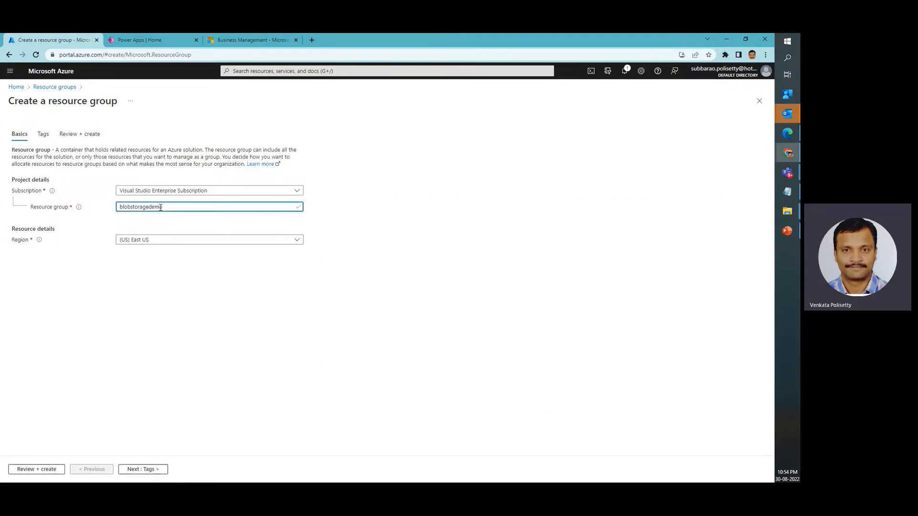
{"action": "key", "text": "BackSpace"}
{"action": "key", "text": "BackSpace"}
{"action": "key", "text": "BackSpace"}
{"action": "key", "text": "BackSpace"}
{"action": "type", "text": "resourcegroup"}
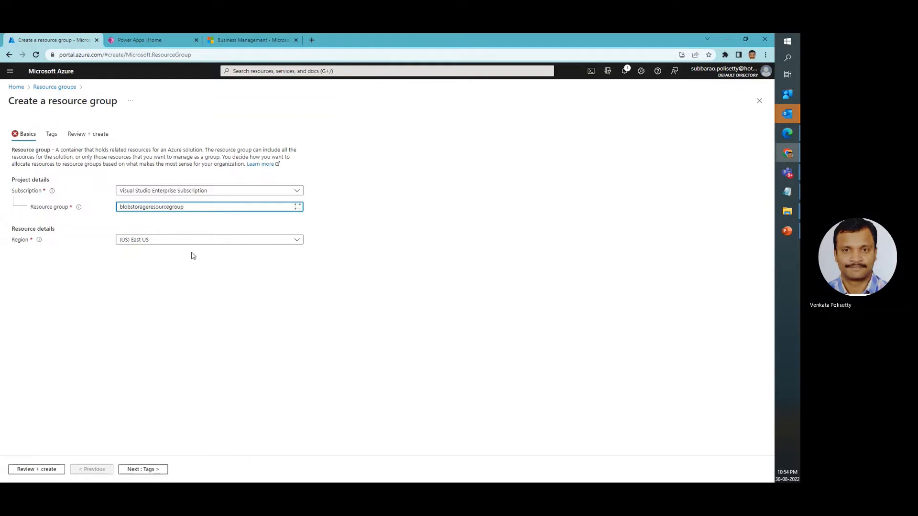
Set the resource group's region to (US) Central US and create the group
{"action": "left_click", "coordinate": [182, 240]}
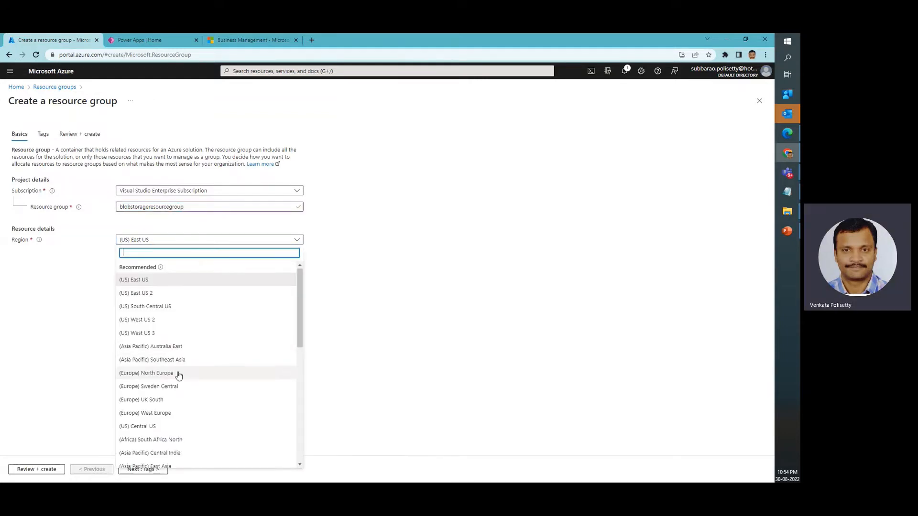
{"action": "scroll", "coordinate": [178, 375], "scroll_direction": "down", "scroll_amount": 5}
{"action": "left_click", "coordinate": [172, 352]}
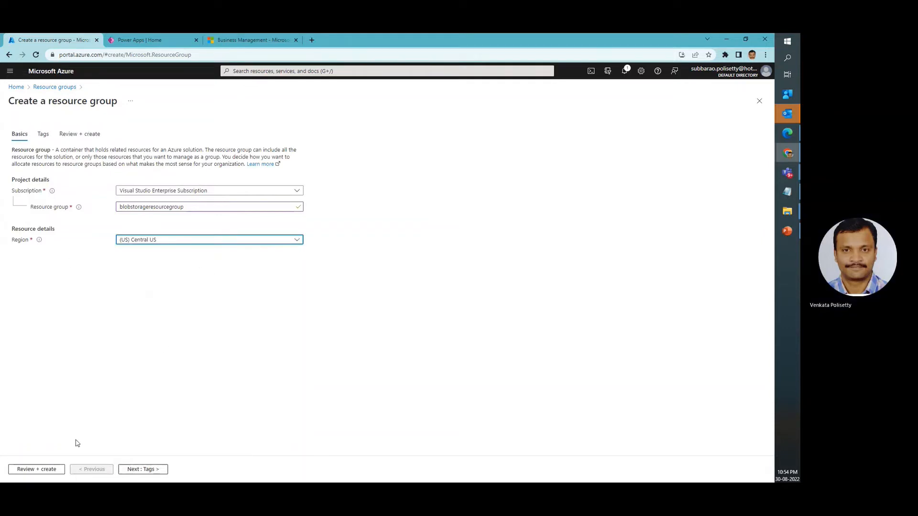
{"action": "left_click", "coordinate": [40, 471]}
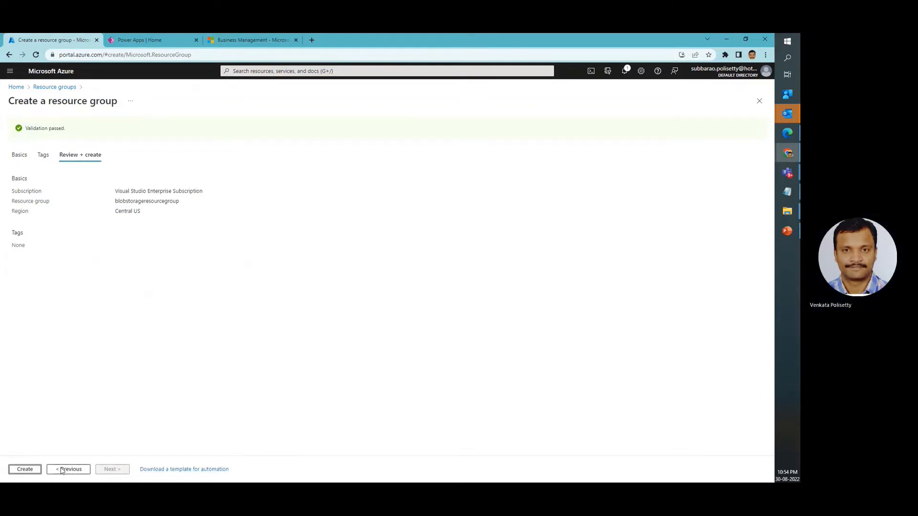
{"action": "left_click", "coordinate": [25, 469]}
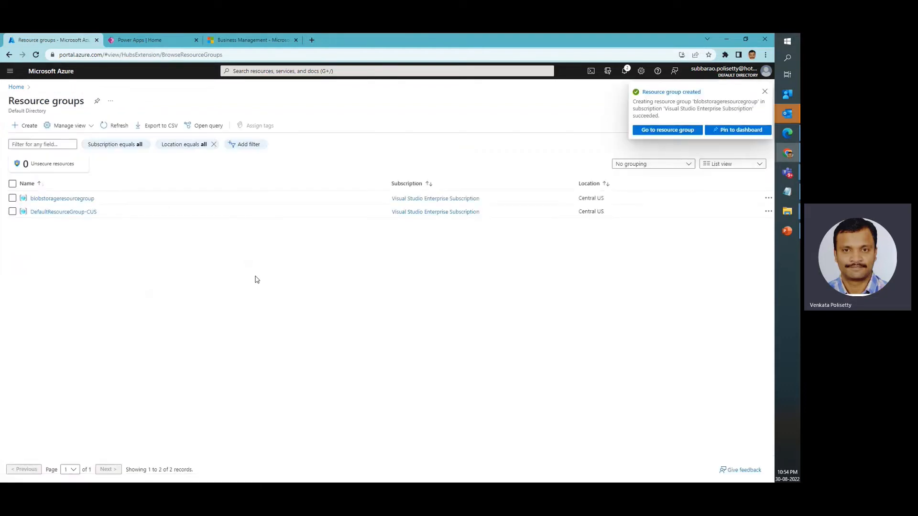
Open blobstorageresourcegroup and start creating Microsoft's Storage account resource, searching the Marketplace for Blob
{"action": "left_click", "coordinate": [76, 199]}
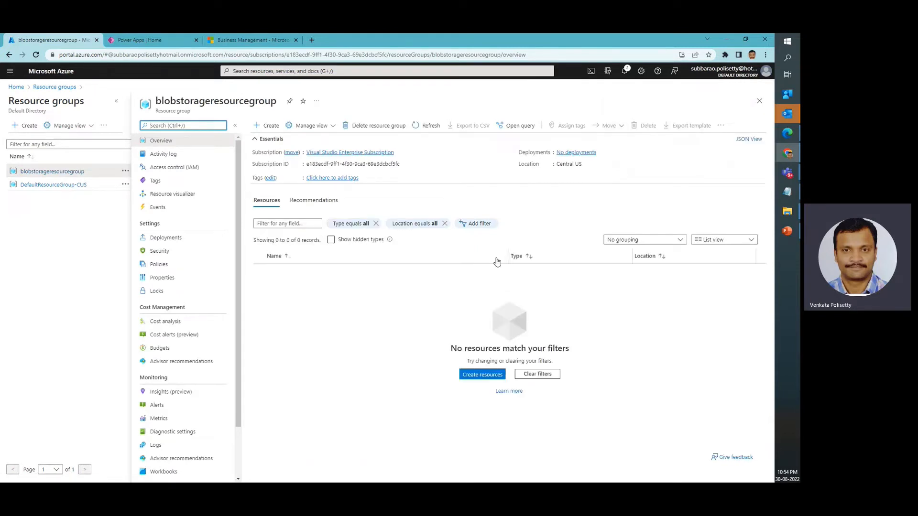
{"action": "left_click", "coordinate": [268, 128]}
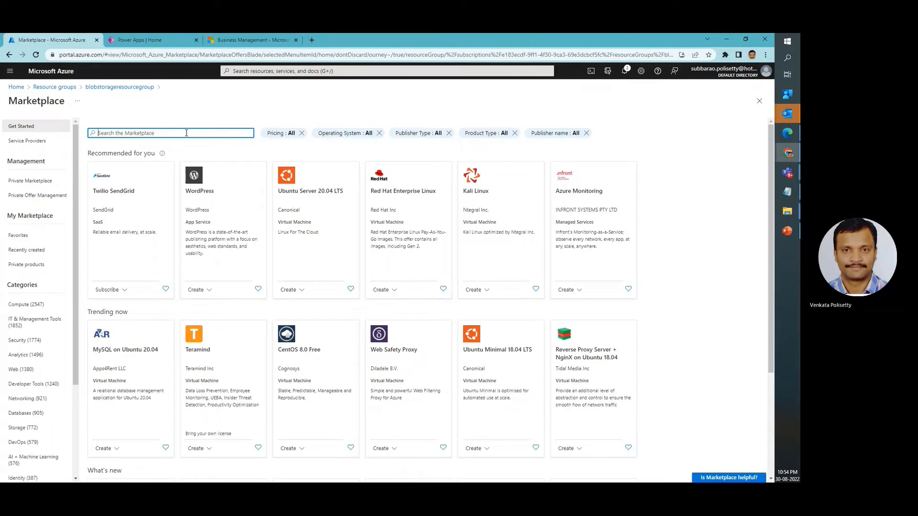
{"action": "type", "text": "Blob"}
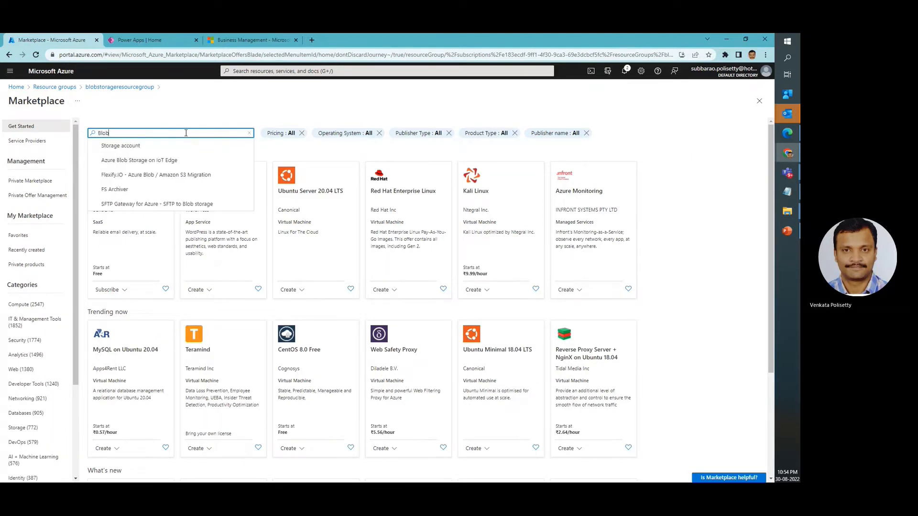
{"action": "left_click", "coordinate": [143, 146]}
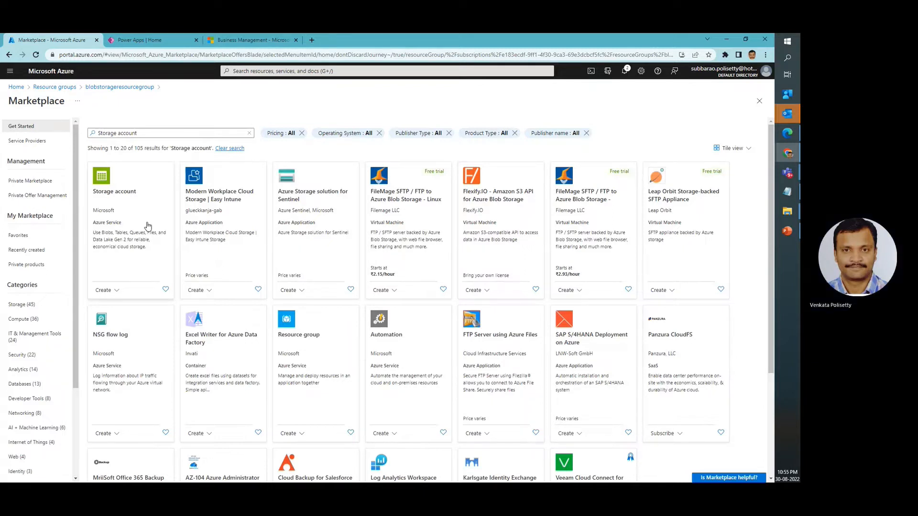
{"action": "left_click", "coordinate": [148, 226]}
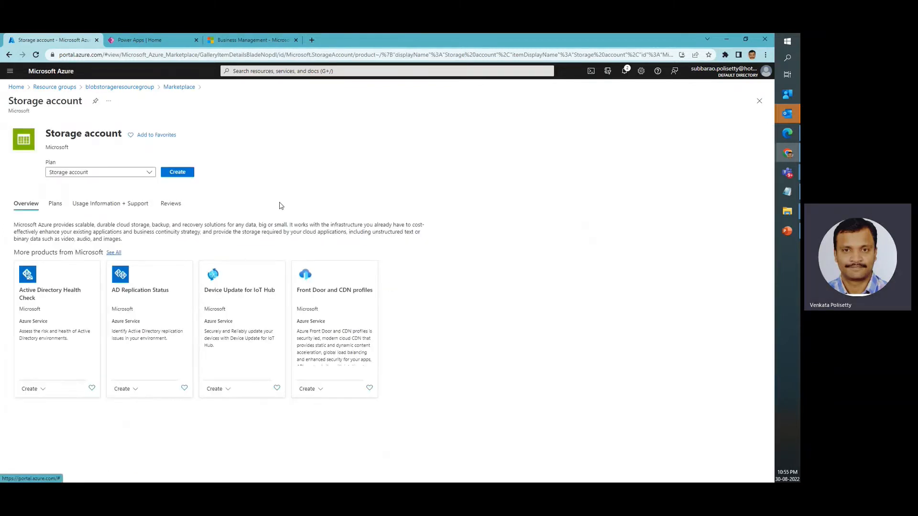
{"action": "left_click", "coordinate": [187, 184]}
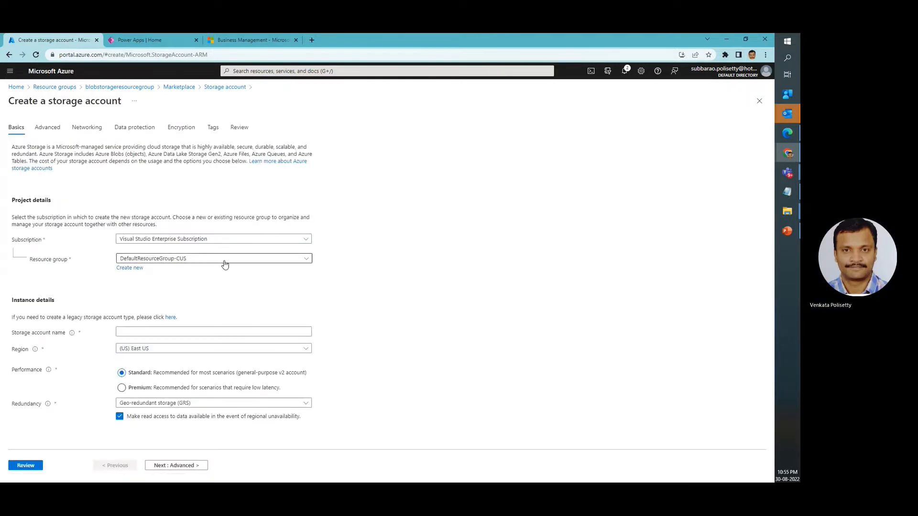
Assign the storage account to blobstorageresourcegroup and name it blobstorageaccount followed by the presenter's first name
{"action": "left_click", "coordinate": [214, 264]}
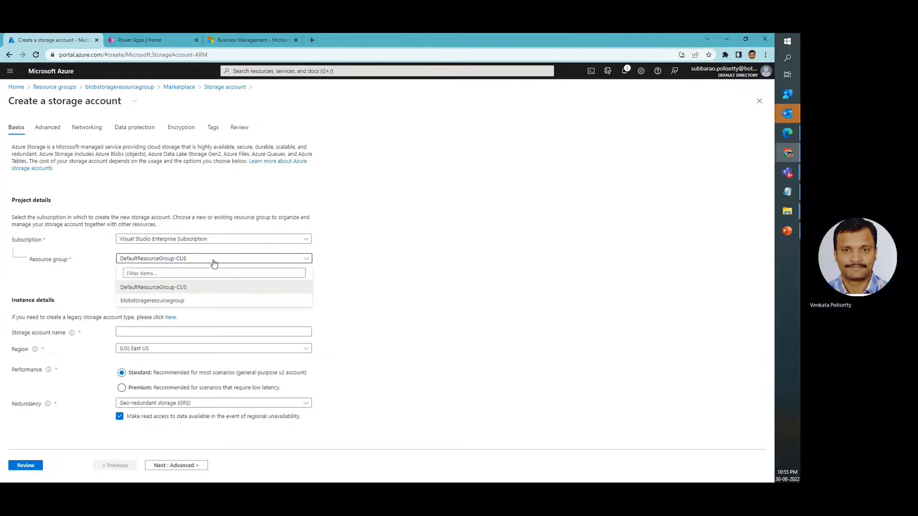
{"action": "left_click", "coordinate": [163, 307]}
{"action": "left_click", "coordinate": [173, 331]}
{"action": "type", "text": "blob"}
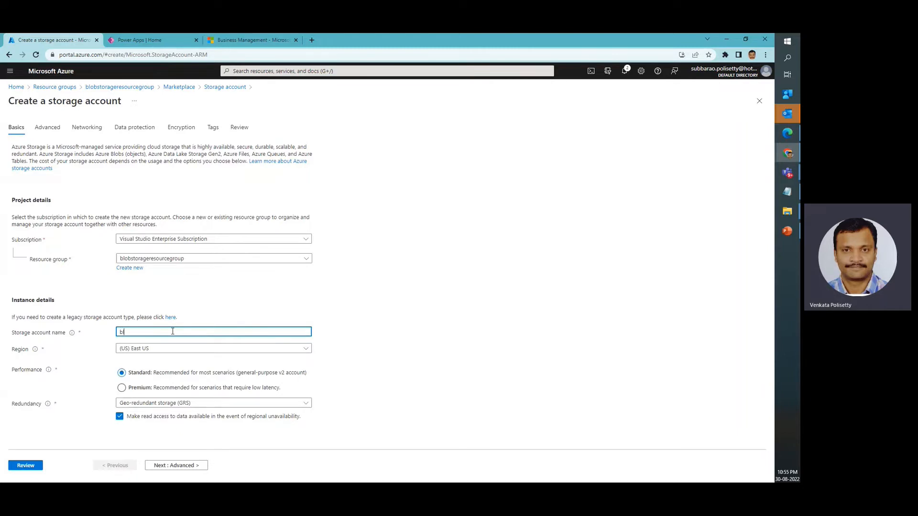
{"action": "type", "text": "sto"}
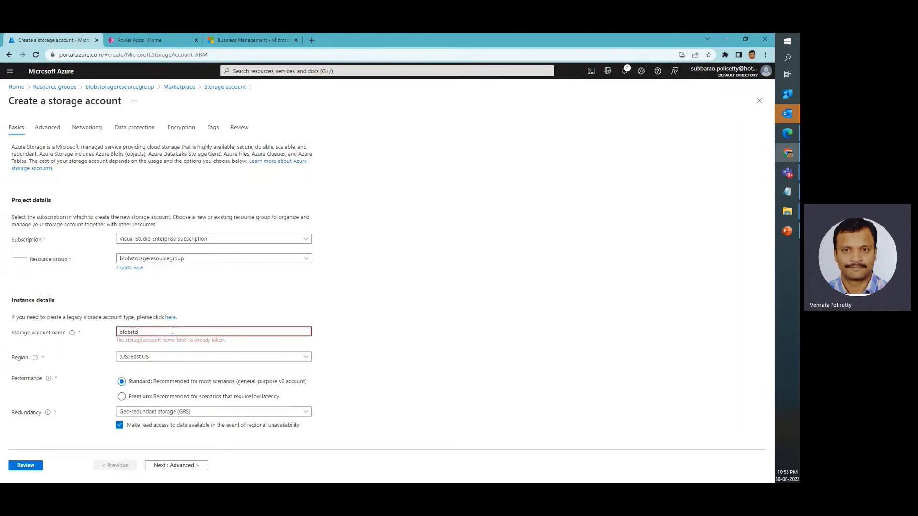
{"action": "type", "text": "rageaccount"}
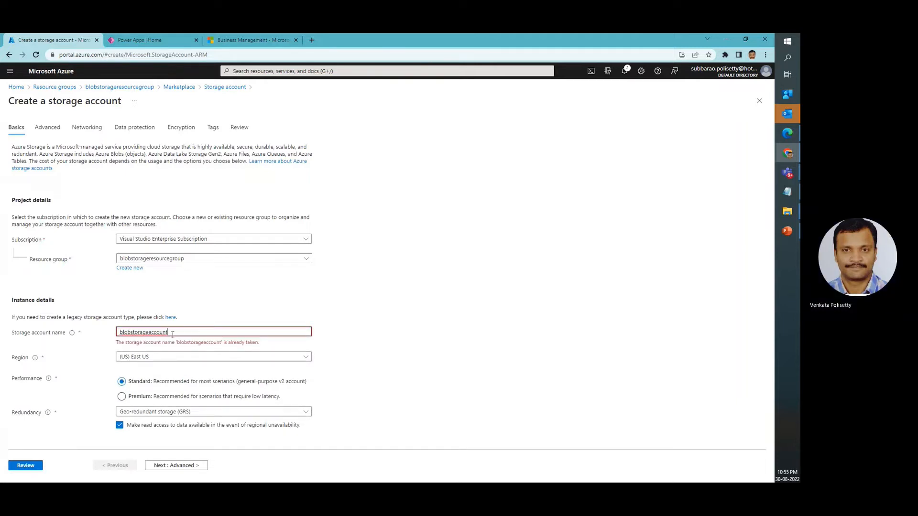
{"action": "type", "text": "demo"}
{"action": "type", "text": "venkat"}
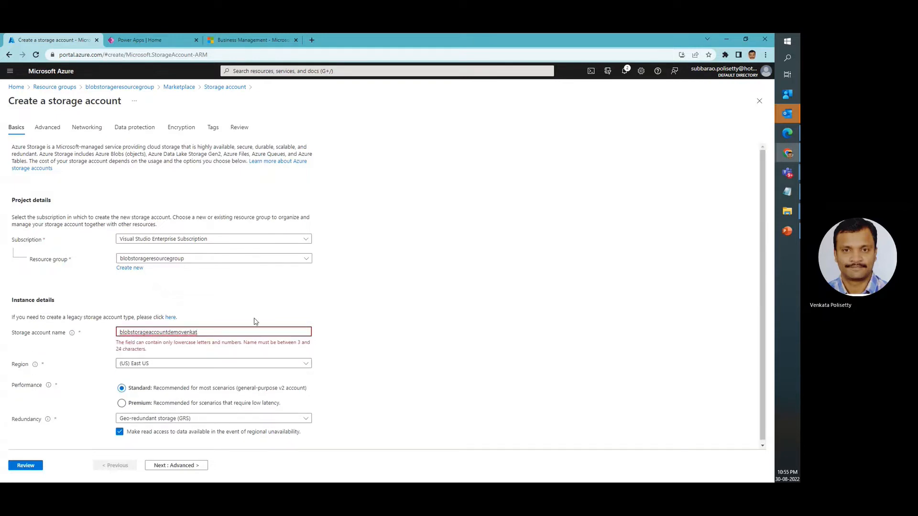
{"action": "key", "text": "Left"}
{"action": "key", "text": "Left"}
{"action": "key", "text": "Left"}
{"action": "key", "text": "Left"}
{"action": "key", "text": "BackSpace"}
{"action": "key", "text": "BackSpace"}
{"action": "key", "text": "BackSpace"}
{"action": "key", "text": "BackSpace"}
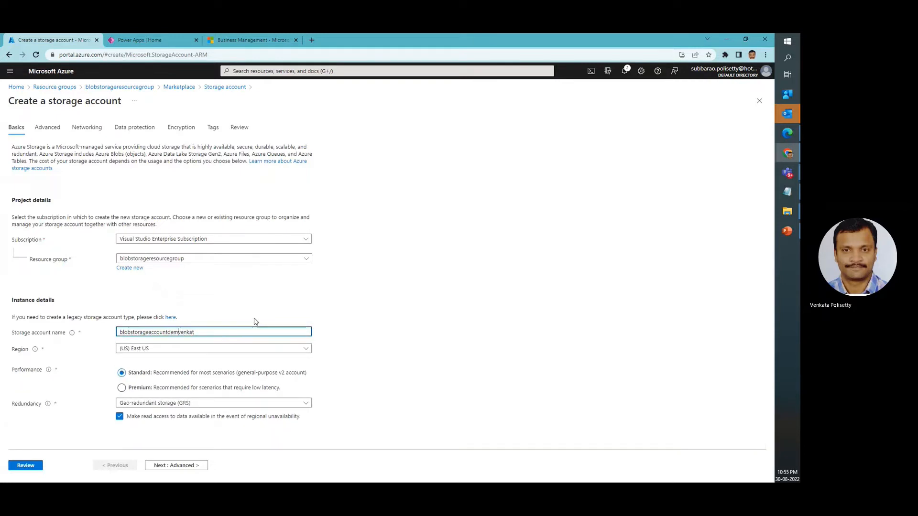
Set the storage account's region to (US) Central US
{"action": "left_click", "coordinate": [181, 351]}
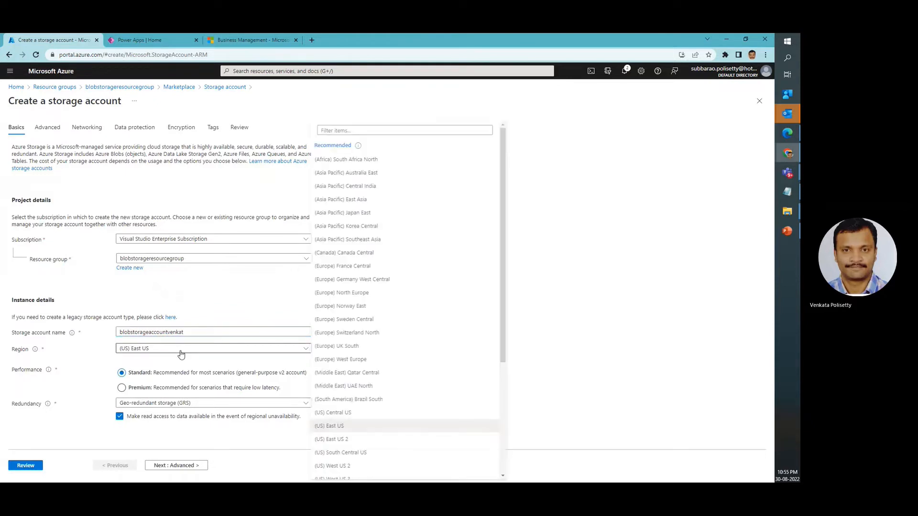
{"action": "scroll", "coordinate": [373, 355], "scroll_direction": "down", "scroll_amount": 5}
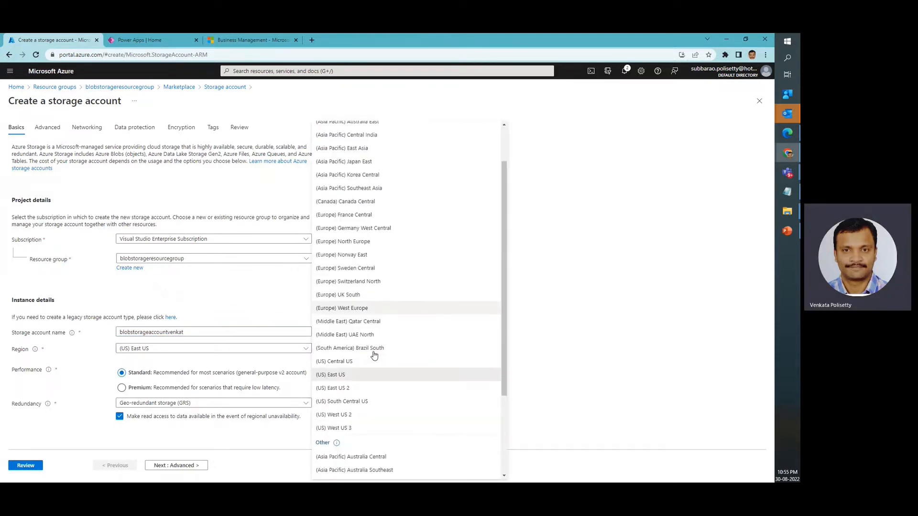
{"action": "left_click", "coordinate": [344, 328]}
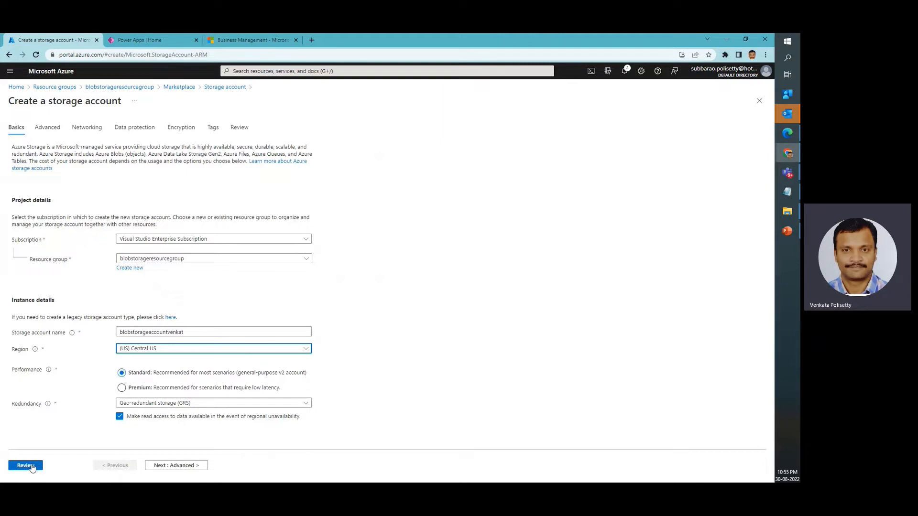
Create the storage account with the default advanced, networking, data protection, encryption and tag settings, and return to the portal home page
{"action": "left_click", "coordinate": [194, 466]}
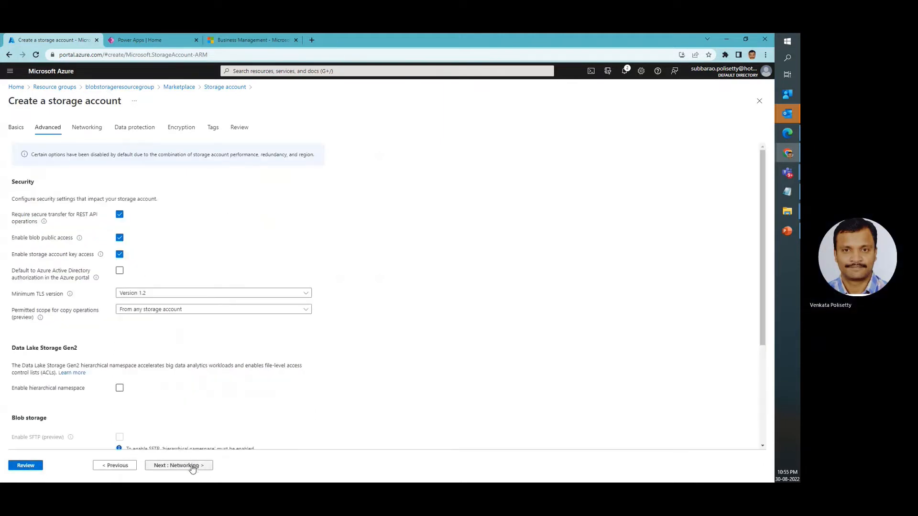
{"action": "scroll", "coordinate": [197, 335], "scroll_direction": "down", "scroll_amount": 2}
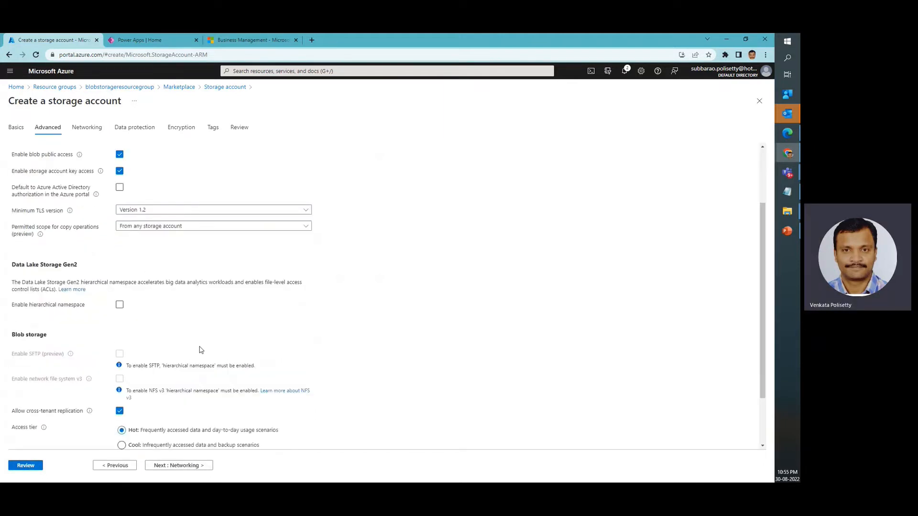
{"action": "left_click", "coordinate": [185, 465]}
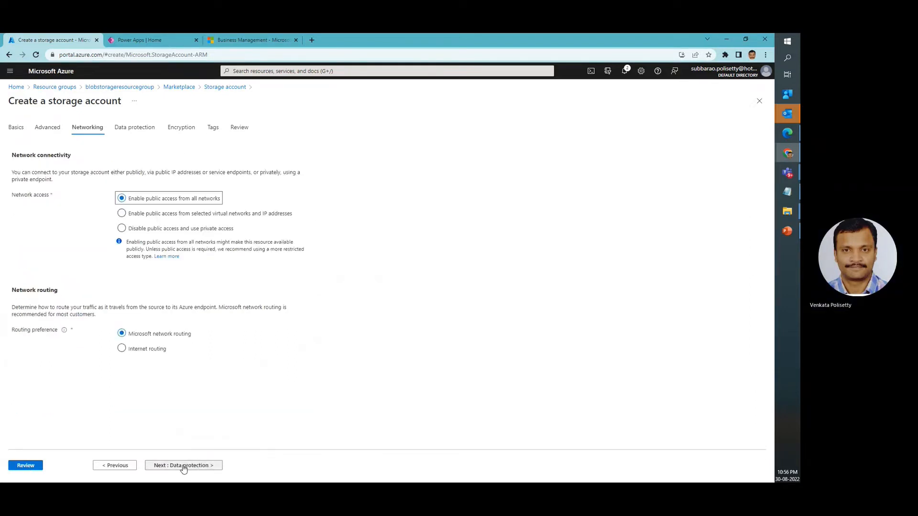
{"action": "left_click", "coordinate": [183, 466]}
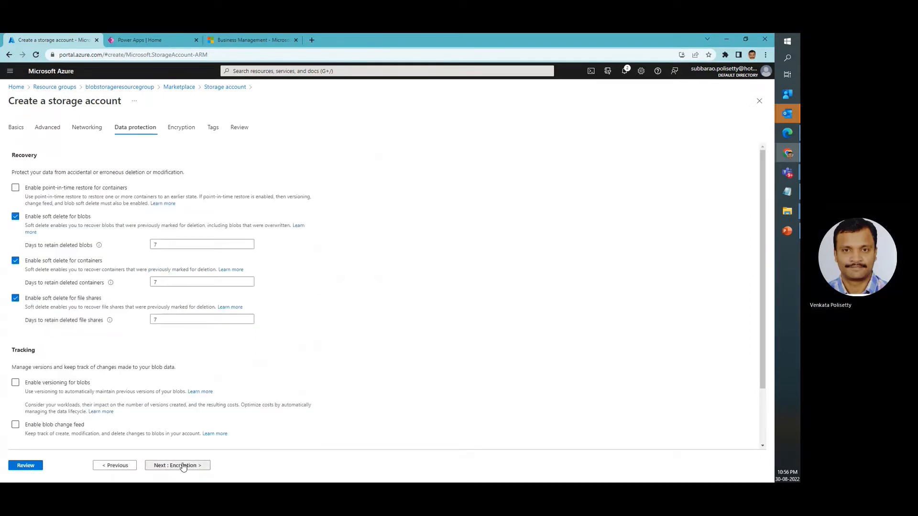
{"action": "left_click", "coordinate": [183, 466]}
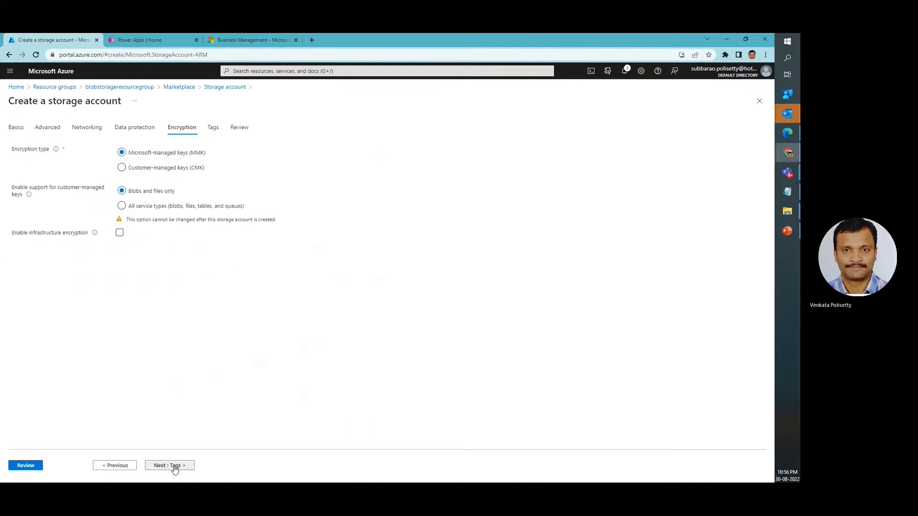
{"action": "left_click", "coordinate": [175, 467]}
{"action": "left_click", "coordinate": [185, 466]}
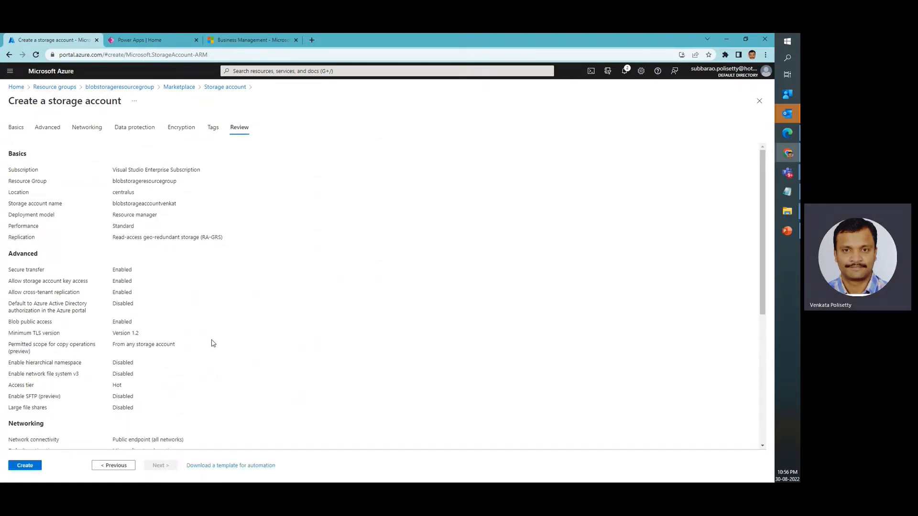
{"action": "left_click", "coordinate": [21, 465]}
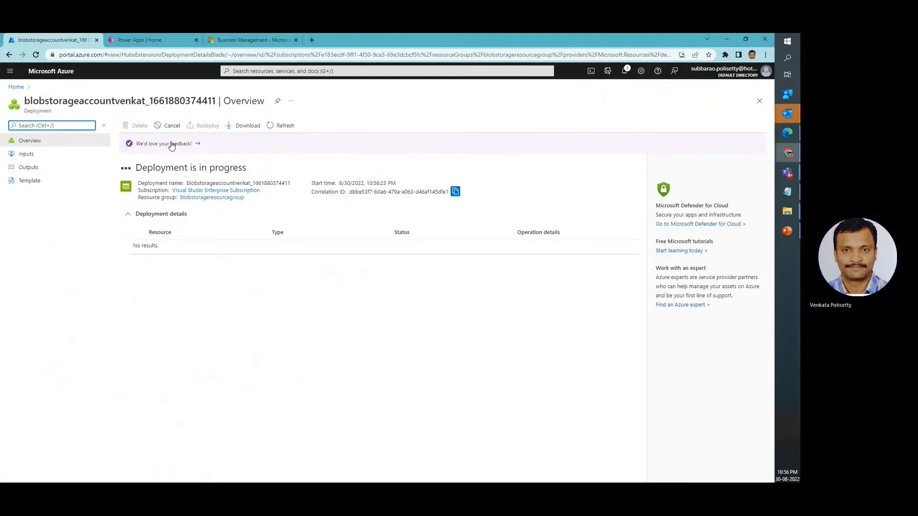
{"action": "left_click", "coordinate": [17, 89]}
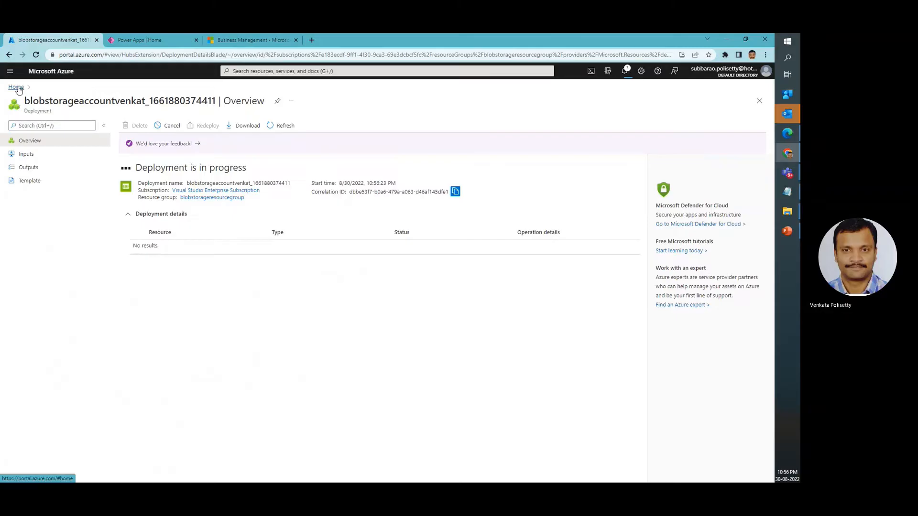
{"action": "left_click", "coordinate": [18, 89]}
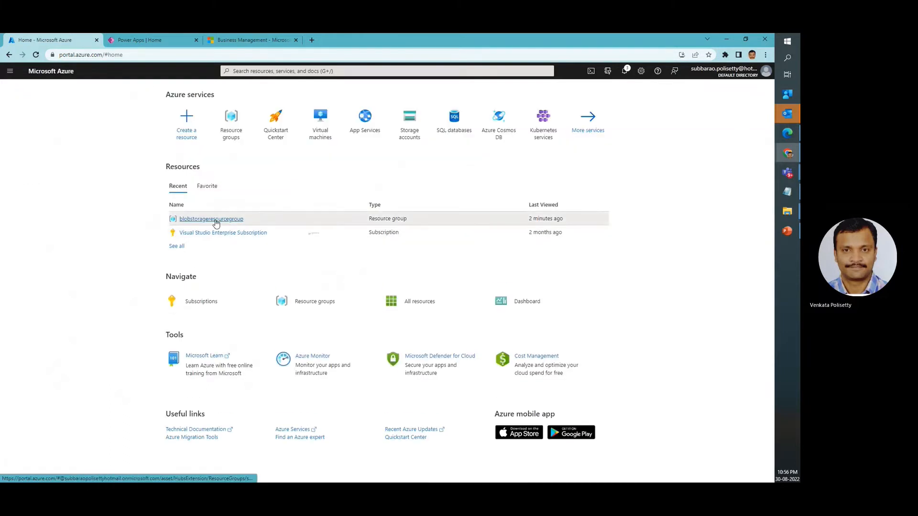
Check the running deployment to blobstorageresourcegroup and open the newly deployed storage account once it finishes
{"action": "left_click", "coordinate": [216, 223]}
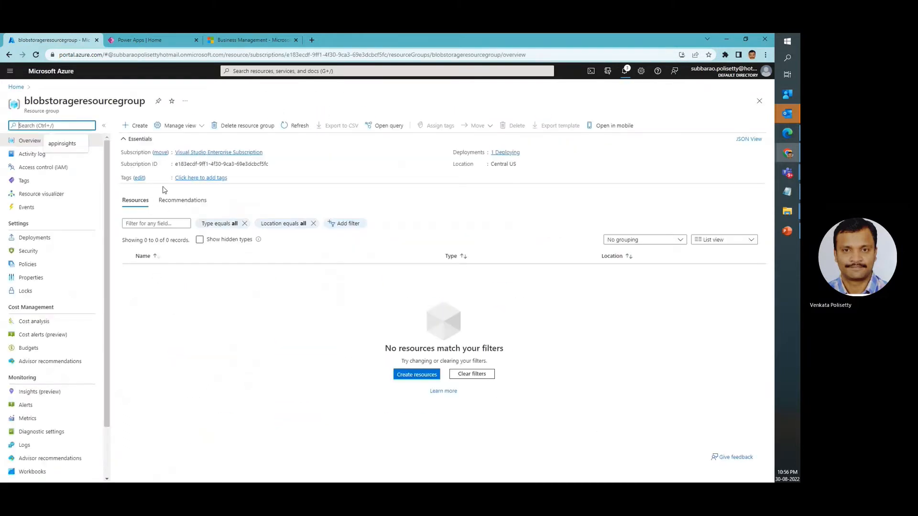
{"action": "left_click", "coordinate": [625, 71]}
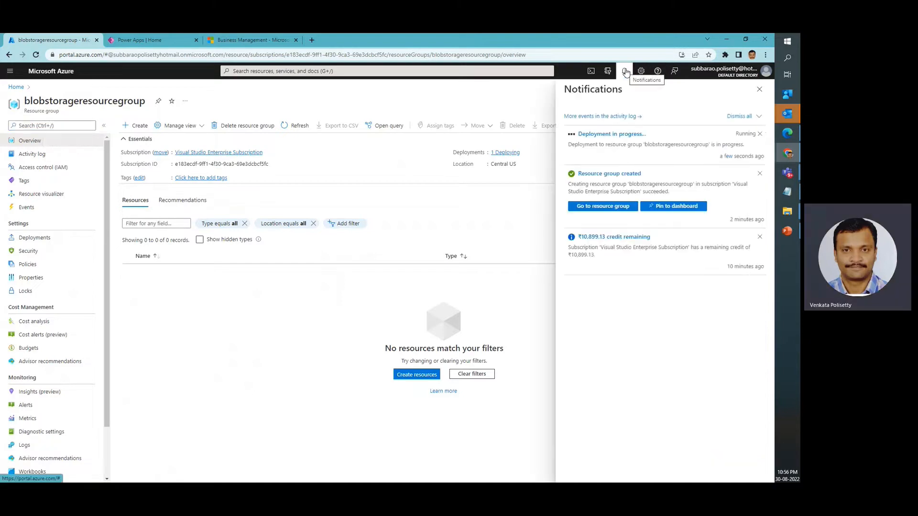
{"action": "left_click", "coordinate": [601, 137]}
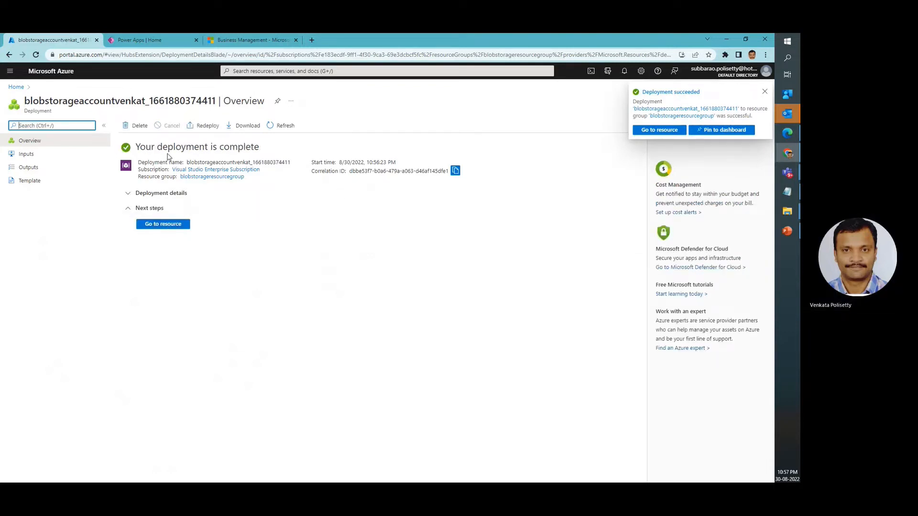
{"action": "left_click", "coordinate": [165, 225]}
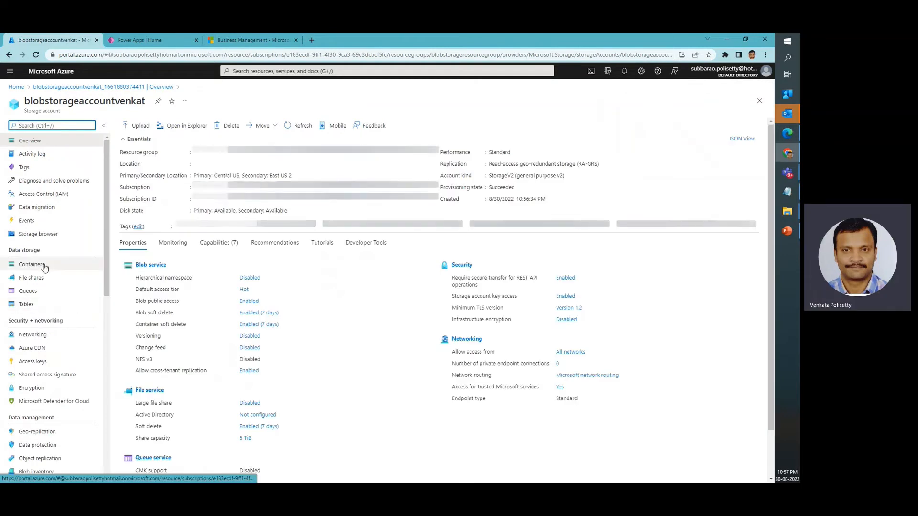
Start a new blob container in the storage account and name it blobcontainer
{"action": "left_click", "coordinate": [31, 264]}
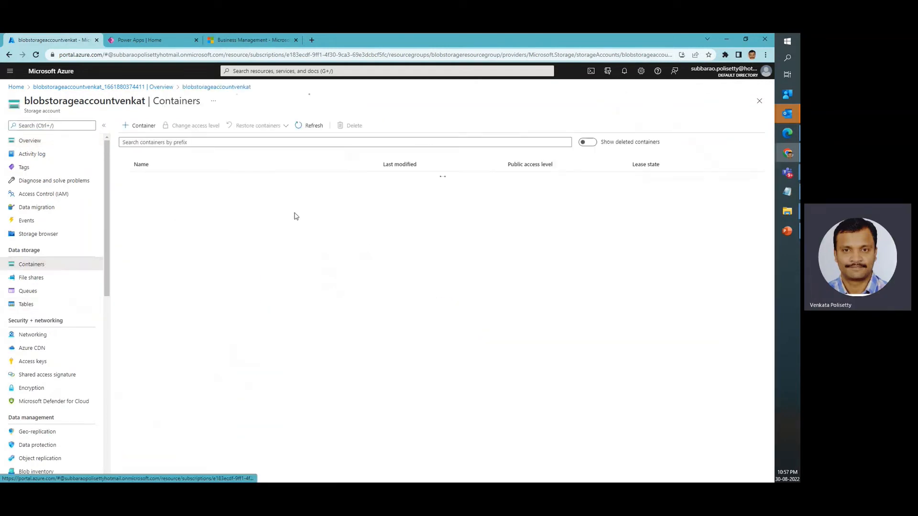
{"action": "left_click", "coordinate": [148, 129]}
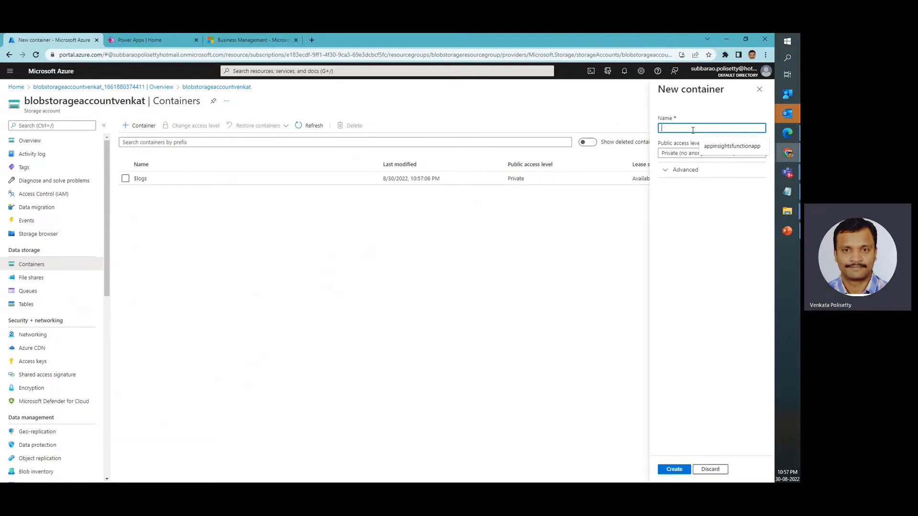
{"action": "left_click", "coordinate": [754, 149]}
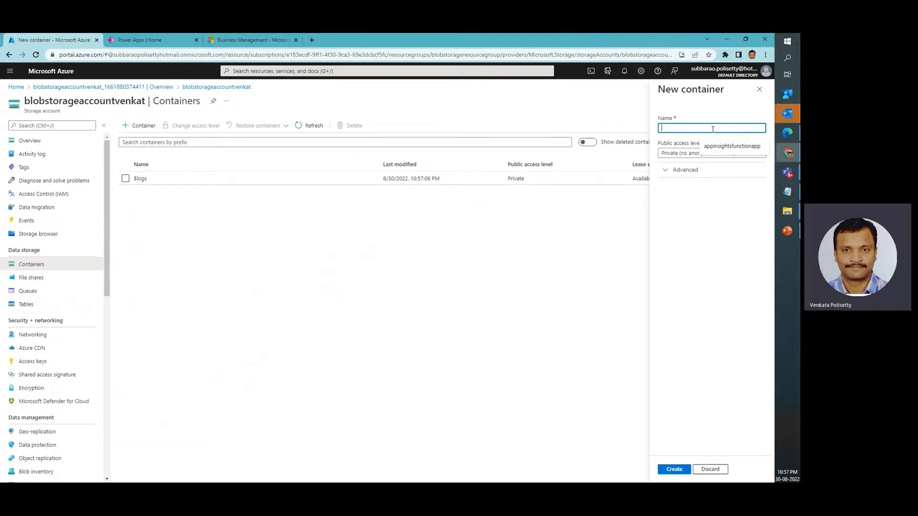
{"action": "type", "text": "blob"}
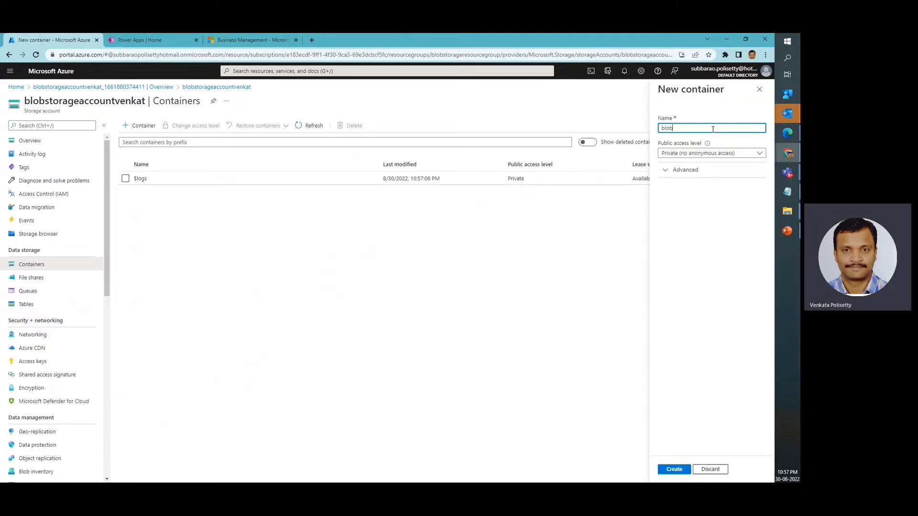
{"action": "type", "text": "contai"}
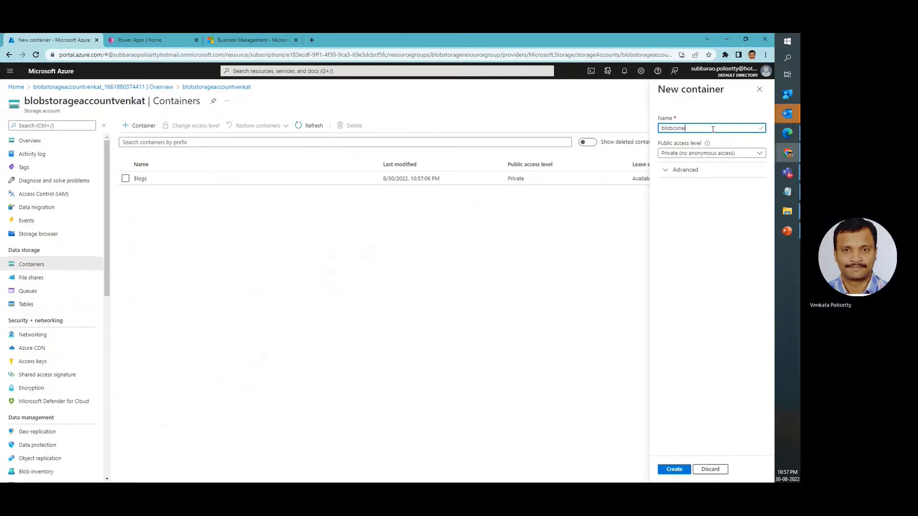
{"action": "key", "text": "BackSpace"}
{"action": "key", "text": "BackSpace"}
{"action": "key", "text": "BackSpace"}
{"action": "type", "text": "ontainer"}
Set the container's public access level to Blob (anonymous read access for blobs only) and create the container
{"action": "left_click", "coordinate": [706, 154]}
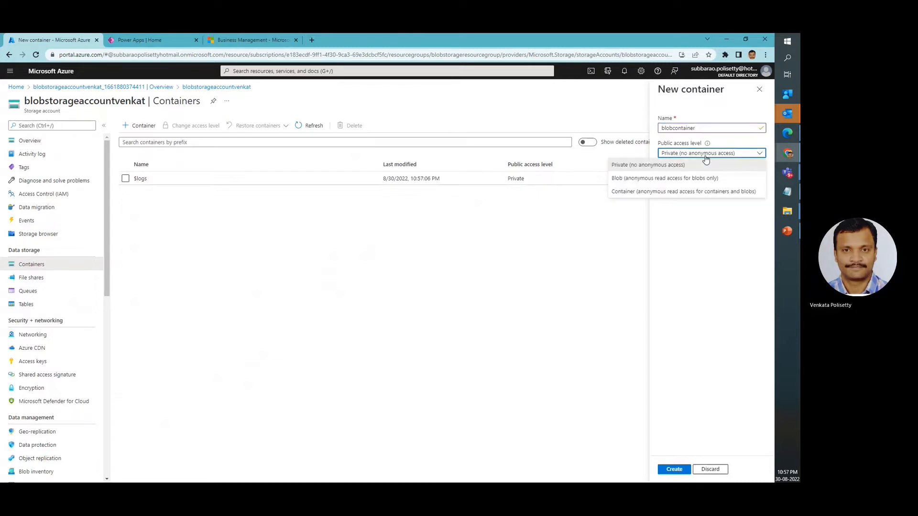
{"action": "left_click", "coordinate": [626, 184]}
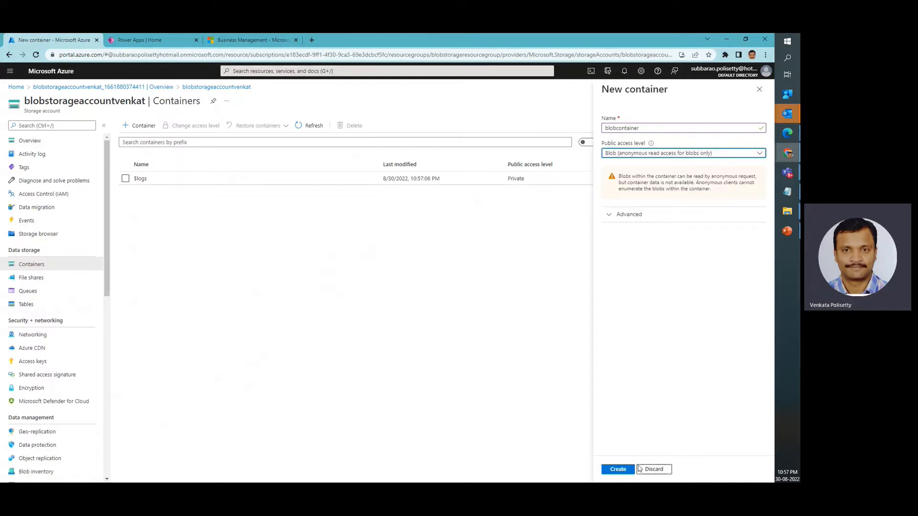
{"action": "left_click", "coordinate": [618, 469]}
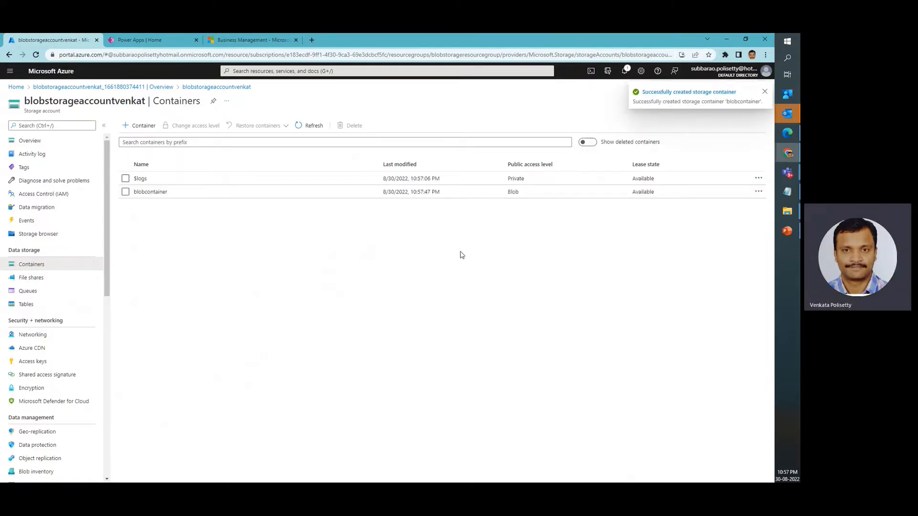
Upload Contacts.csv from the Downloads folder to blobcontainer
{"action": "left_click", "coordinate": [157, 193]}
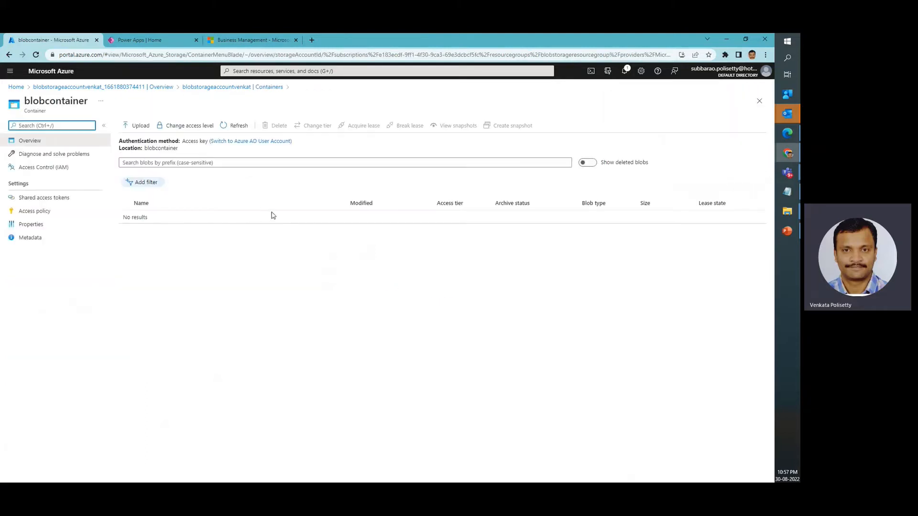
{"action": "left_click", "coordinate": [141, 127]}
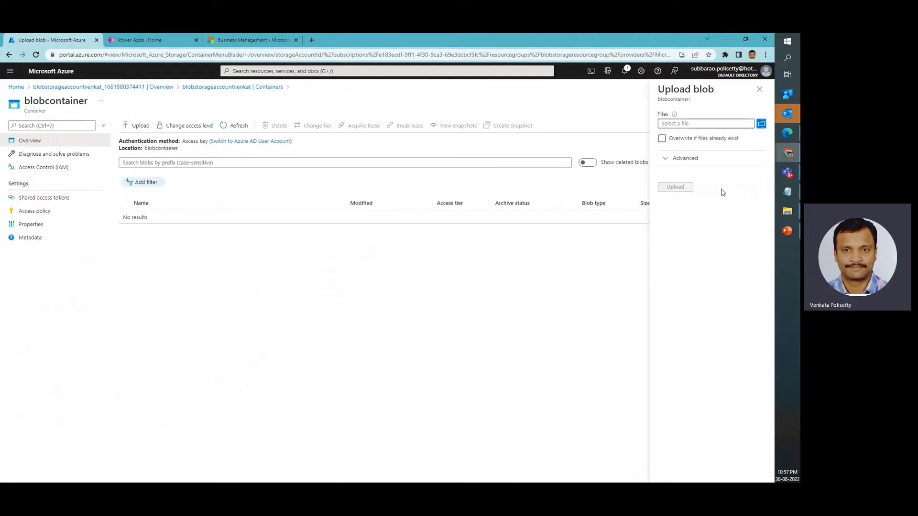
{"action": "left_click", "coordinate": [761, 123]}
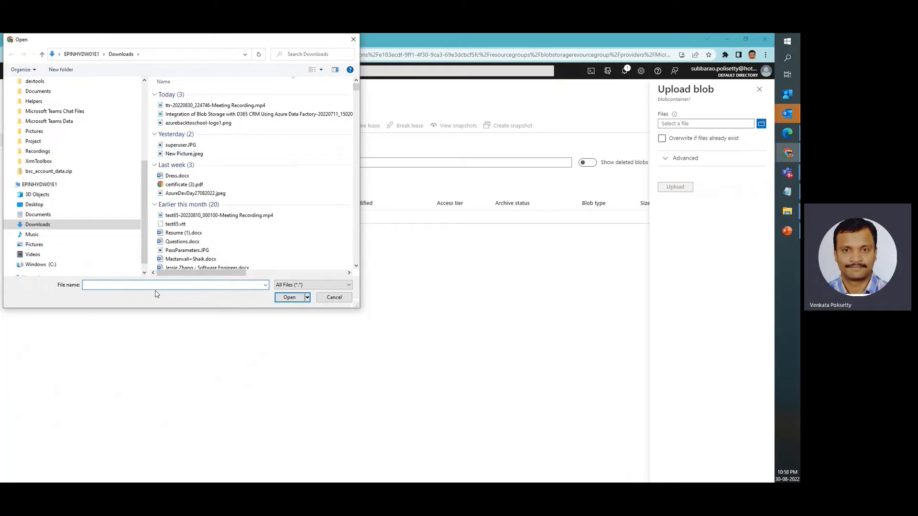
{"action": "type", "text": "csv"}
{"action": "key", "text": "BackSpace"}
{"action": "key", "text": "BackSpace"}
{"action": "key", "text": "BackSpace"}
{"action": "type", "text": "contact"}
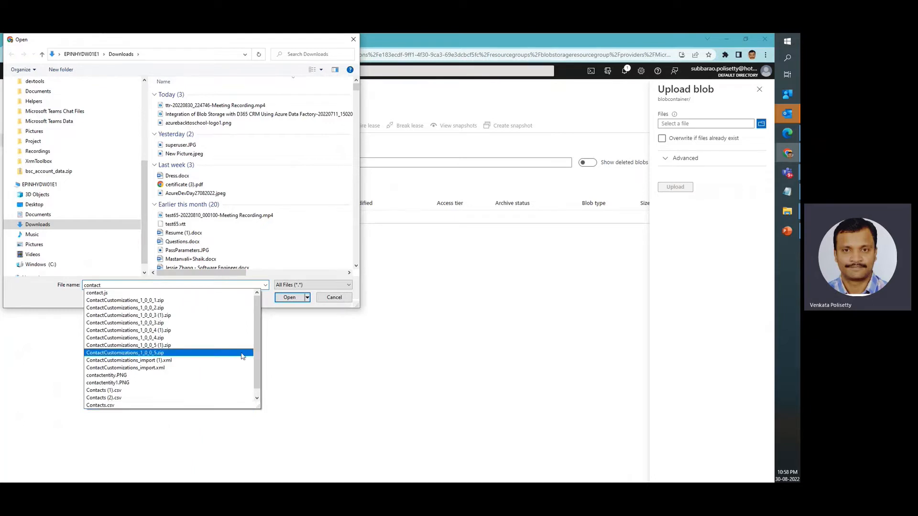
{"action": "left_click", "coordinate": [104, 406]}
{"action": "left_click", "coordinate": [290, 297]}
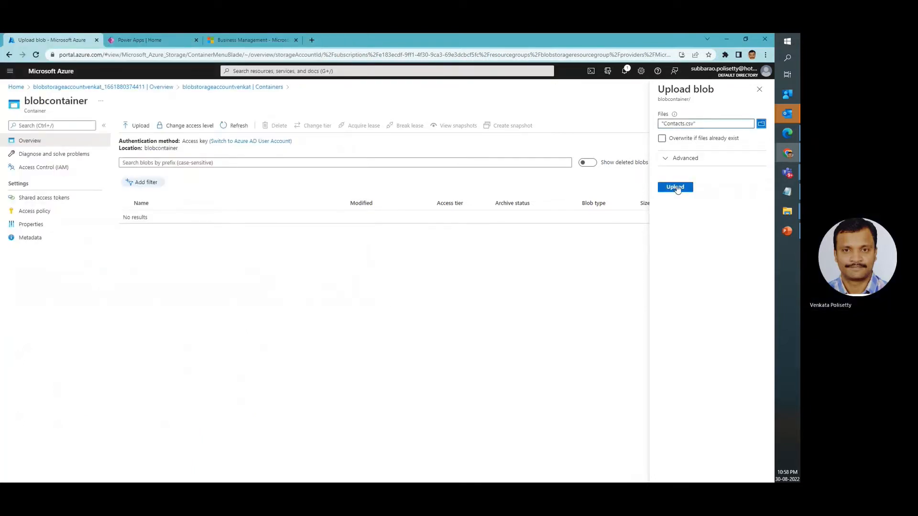
{"action": "left_click", "coordinate": [675, 187]}
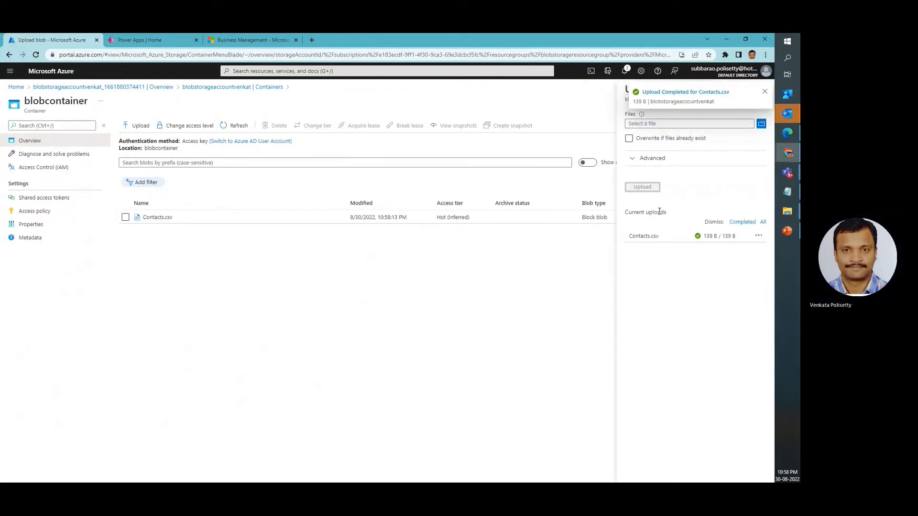
{"action": "left_click", "coordinate": [765, 93]}
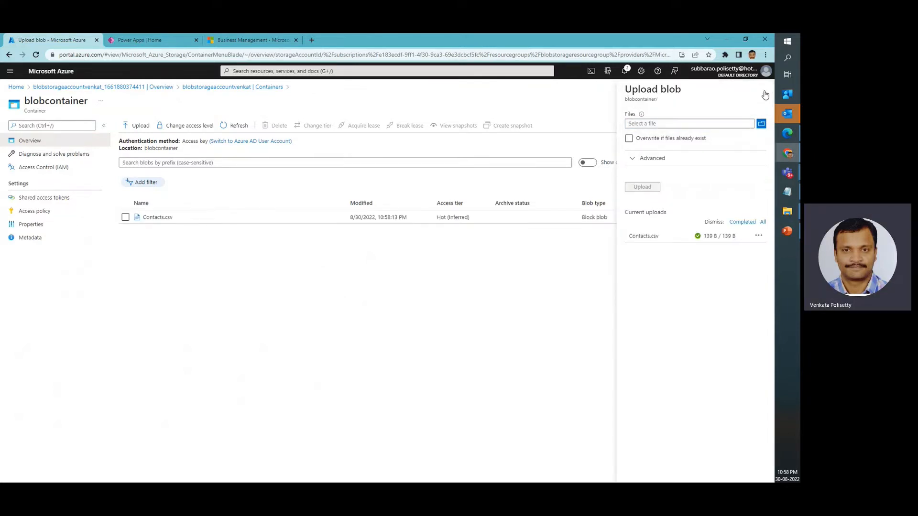
Open Contacts.csv for editing in blobcontainer, remove its empty last line, save it and close the blob
{"action": "left_click", "coordinate": [155, 218]}
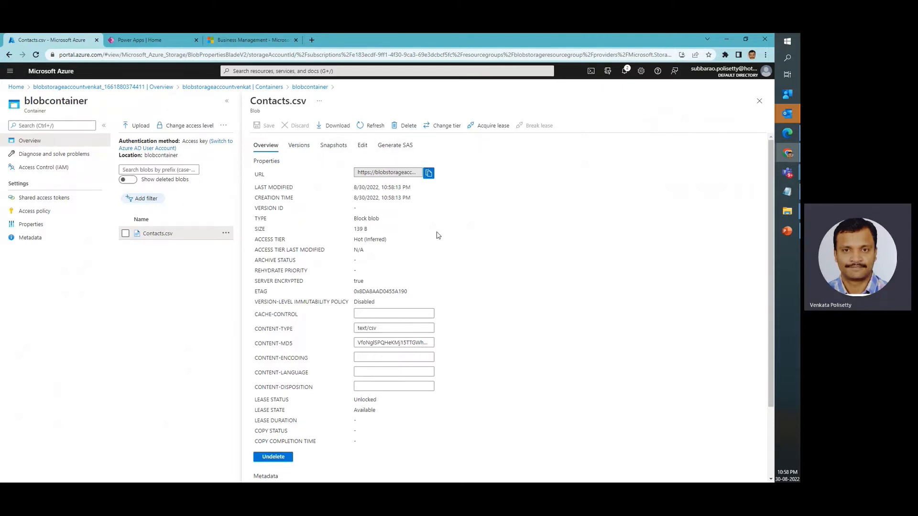
{"action": "scroll", "coordinate": [436, 286], "scroll_direction": "down", "scroll_amount": 2}
{"action": "scroll", "coordinate": [436, 287], "scroll_direction": "up", "scroll_amount": 2}
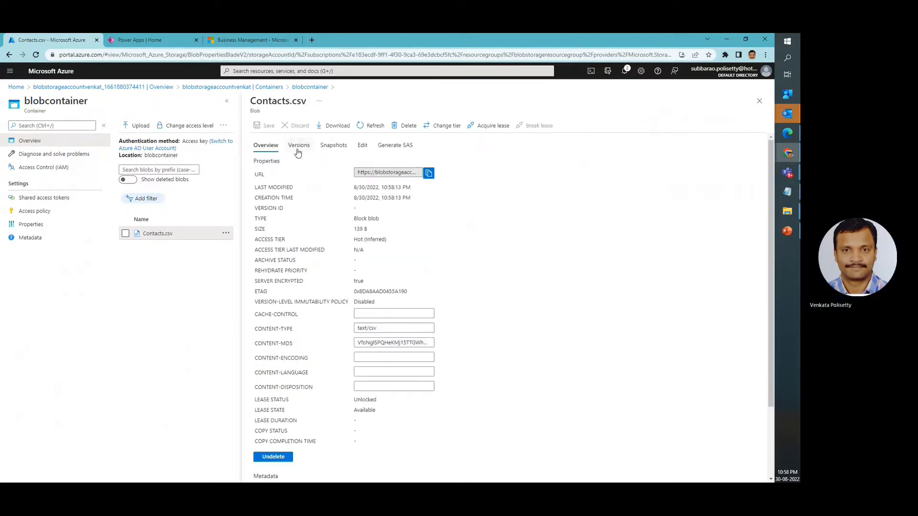
{"action": "left_click", "coordinate": [363, 146]}
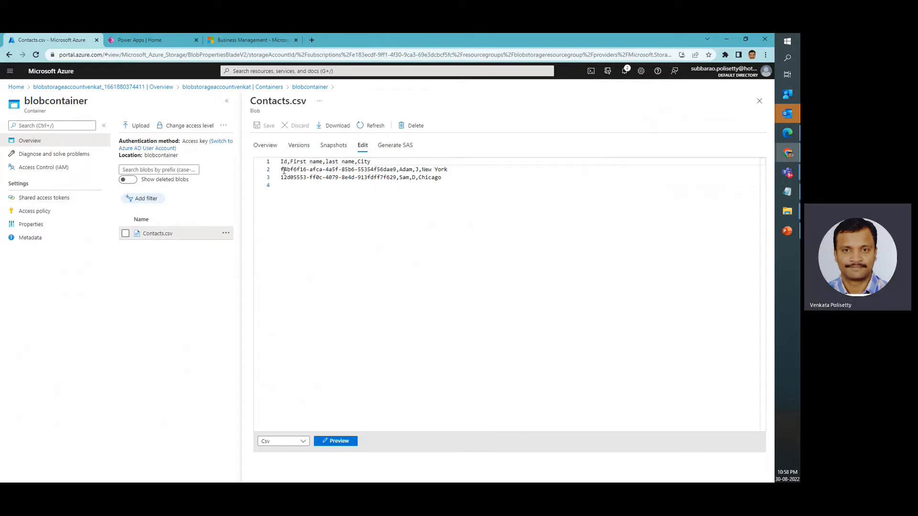
{"action": "key", "text": "BackSpace"}
{"action": "left_click", "coordinate": [265, 125]}
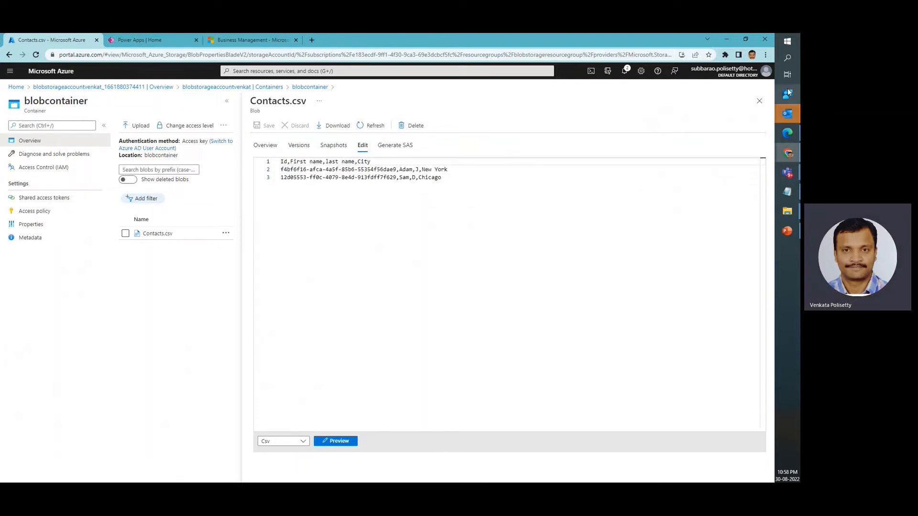
{"action": "left_click", "coordinate": [760, 101]}
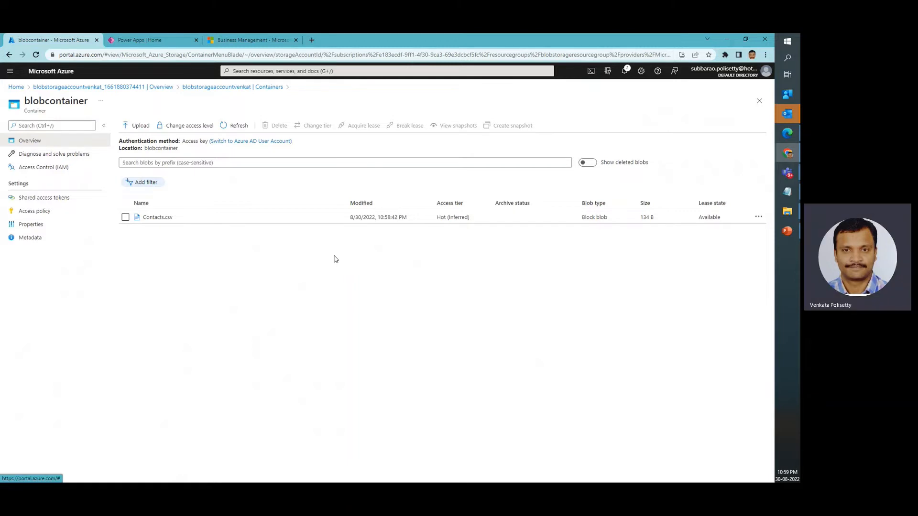
Open blobstorageresourcegroup and start creating Microsoft's Data Factory resource, searching the Marketplace for Data Factory
{"action": "left_click", "coordinate": [18, 90]}
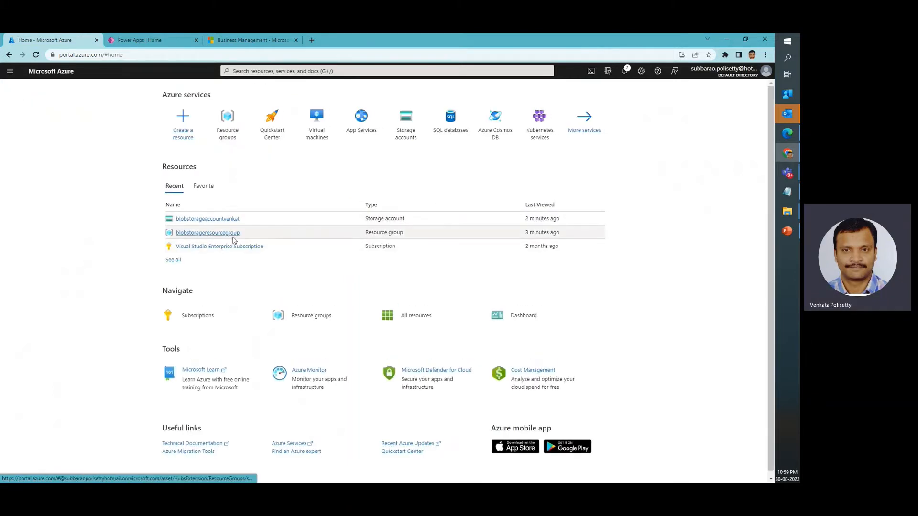
{"action": "left_click", "coordinate": [222, 233]}
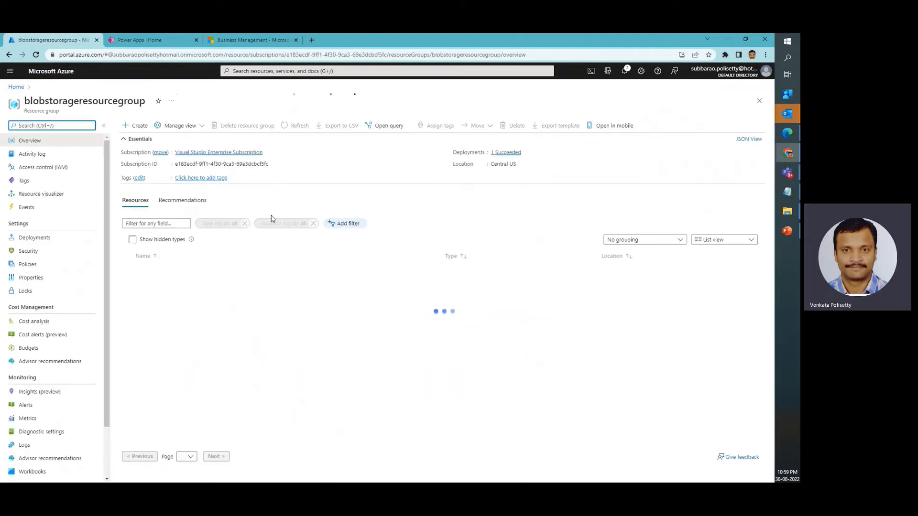
{"action": "left_click", "coordinate": [137, 125]}
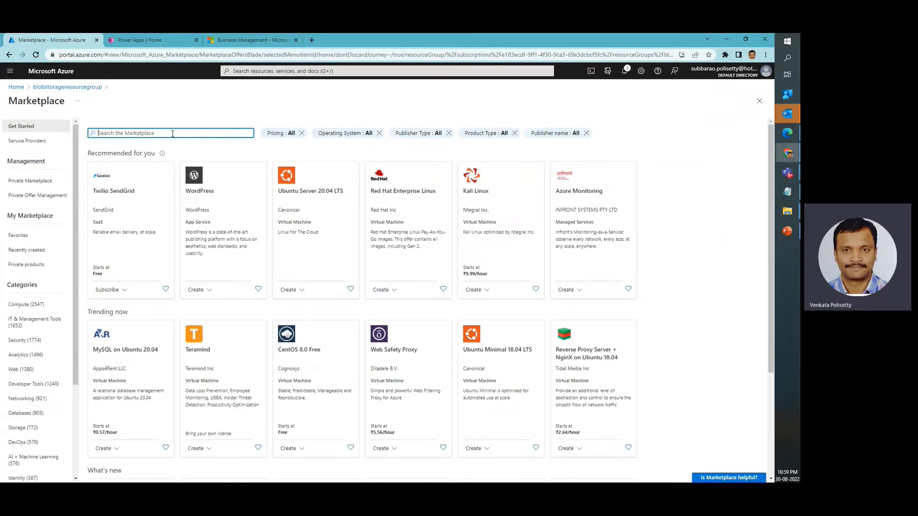
{"action": "type", "text": "Azure Data Facto"}
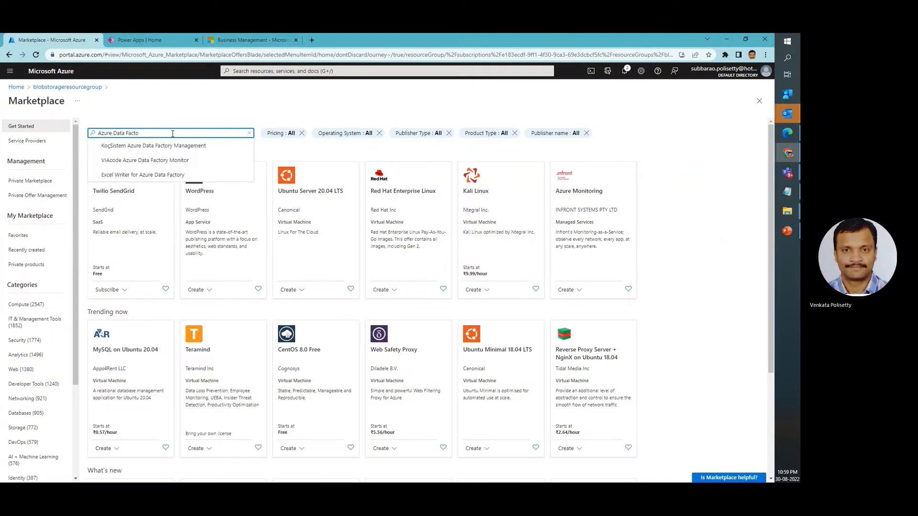
{"action": "key", "text": "ctrl+a"}
{"action": "type", "text": "Data Factory"}
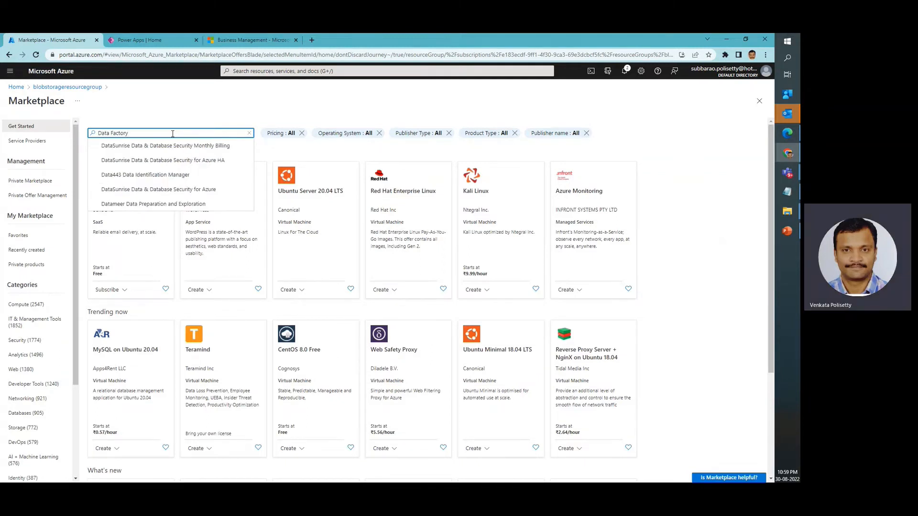
{"action": "key", "text": "Return"}
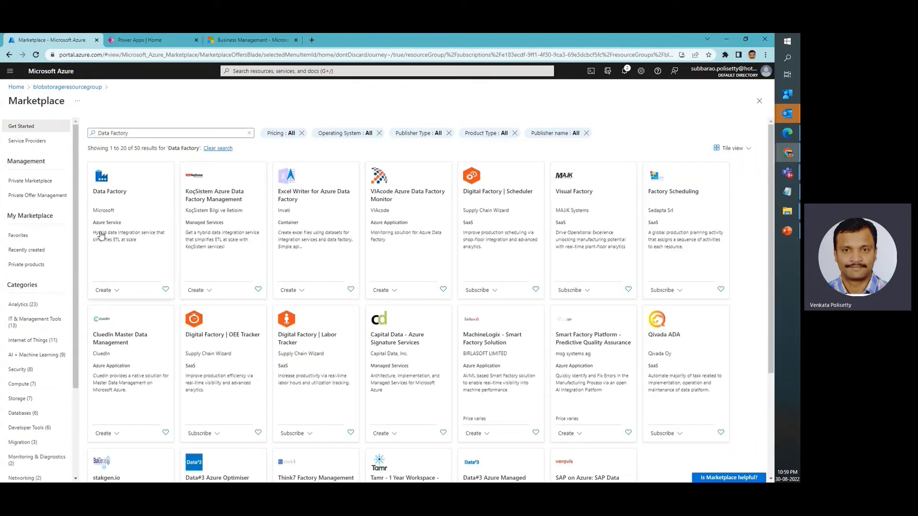
{"action": "scroll", "coordinate": [101, 238], "scroll_direction": "up", "scroll_amount": 5}
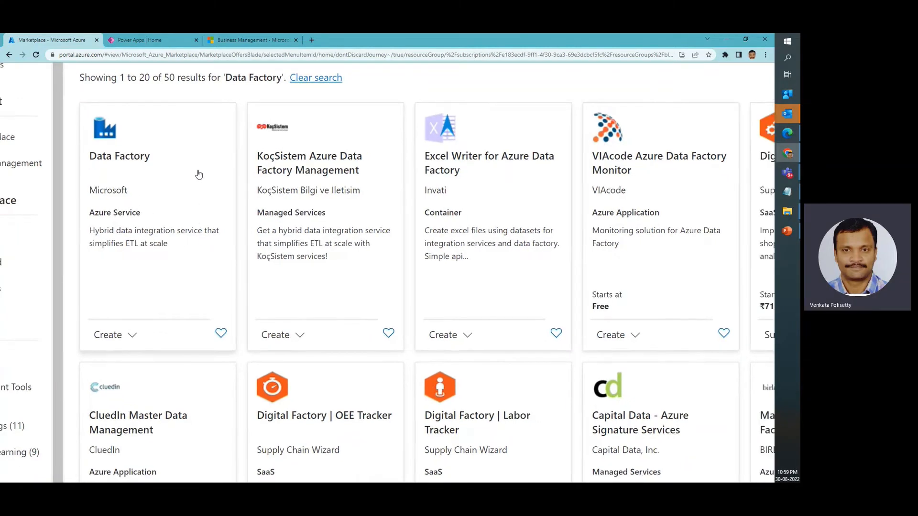
{"action": "scroll", "coordinate": [197, 173], "scroll_direction": "down", "scroll_amount": 5}
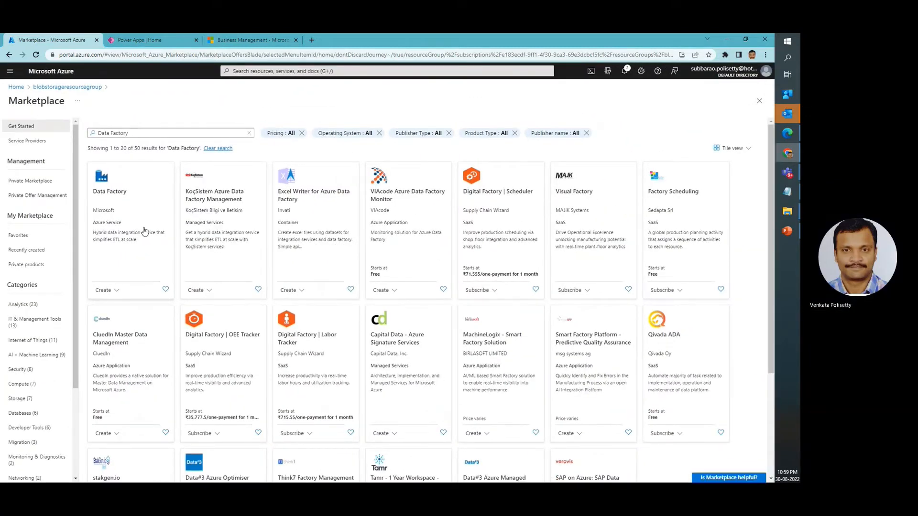
{"action": "left_click", "coordinate": [111, 290]}
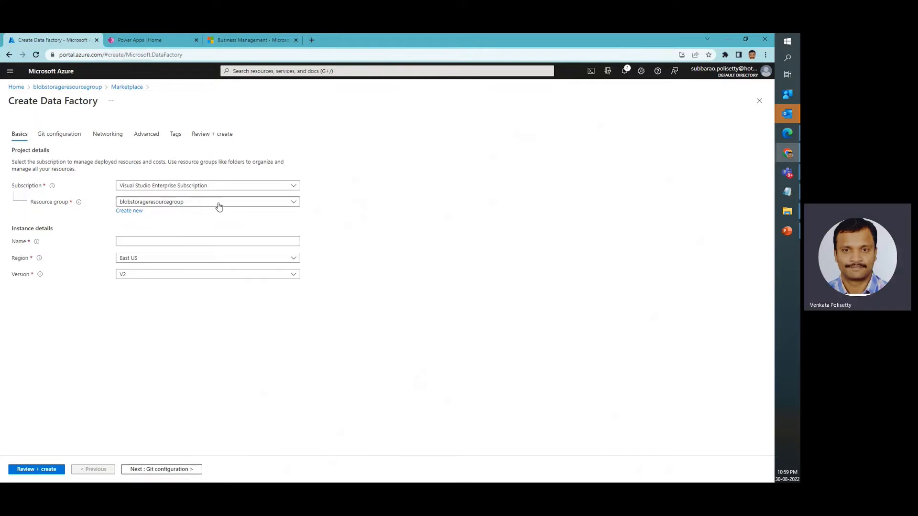
Name the data factory datafactoryblobstorage
{"action": "left_click", "coordinate": [198, 242]}
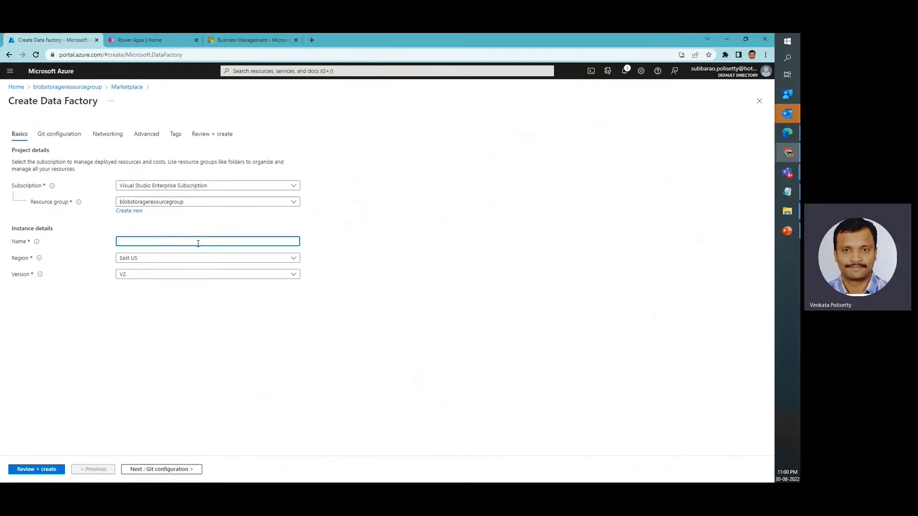
{"action": "type", "text": "datafactoryblobstorage"}
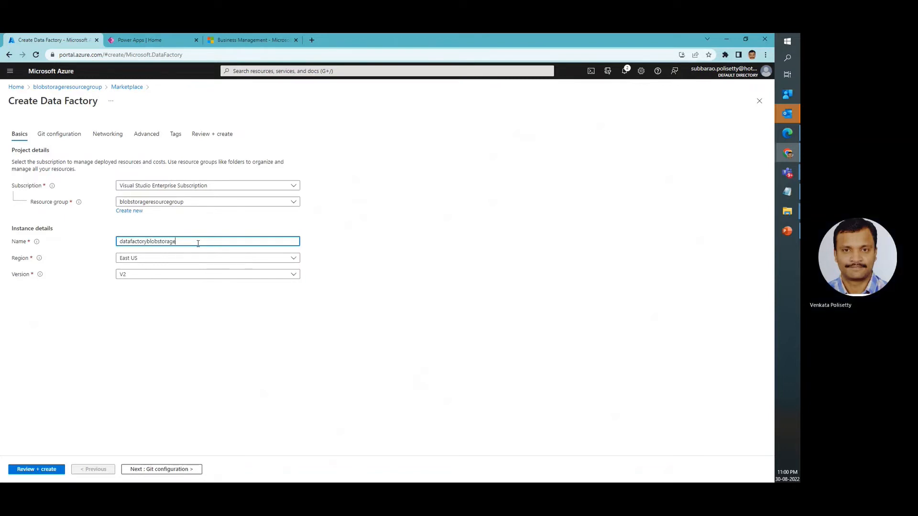
Change the data factory name to datafactoryblobstoragegrp, set its region to Central US and keep version V2
{"action": "left_click", "coordinate": [165, 262]}
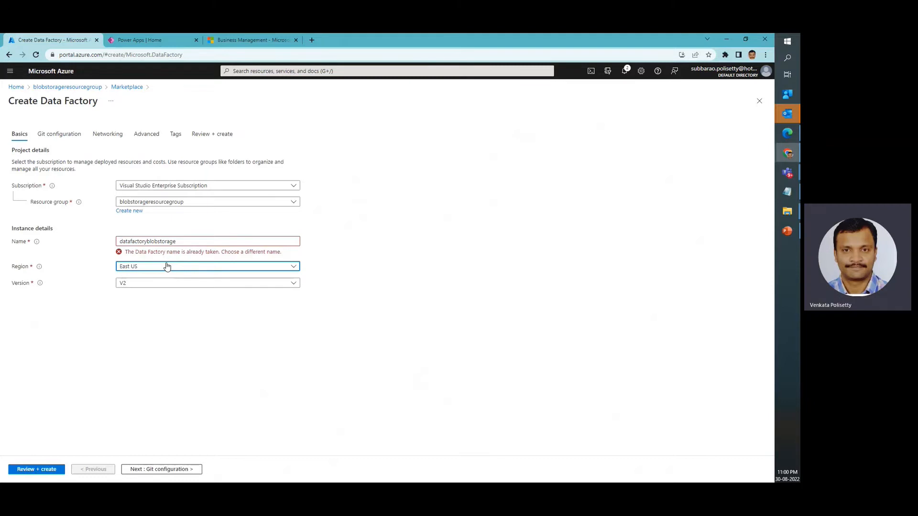
{"action": "left_click", "coordinate": [191, 242]}
{"action": "type", "text": "grp"}
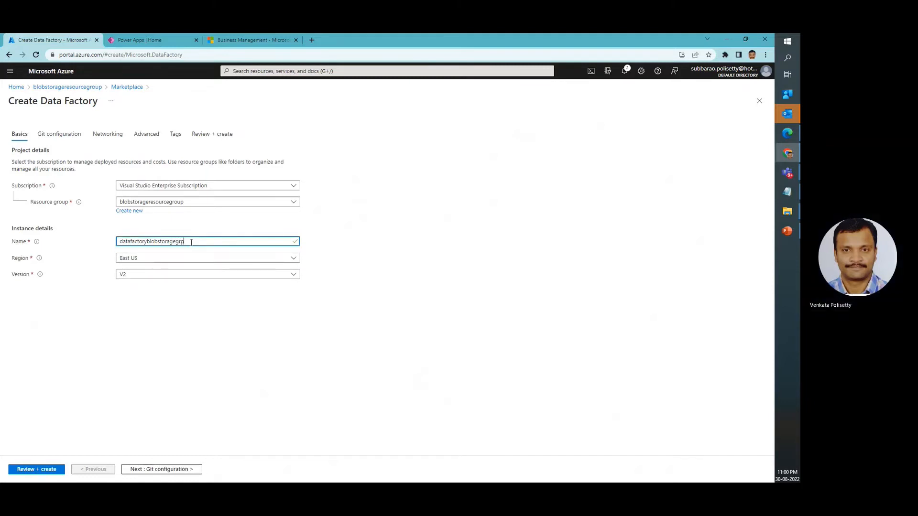
{"action": "left_click", "coordinate": [167, 261]}
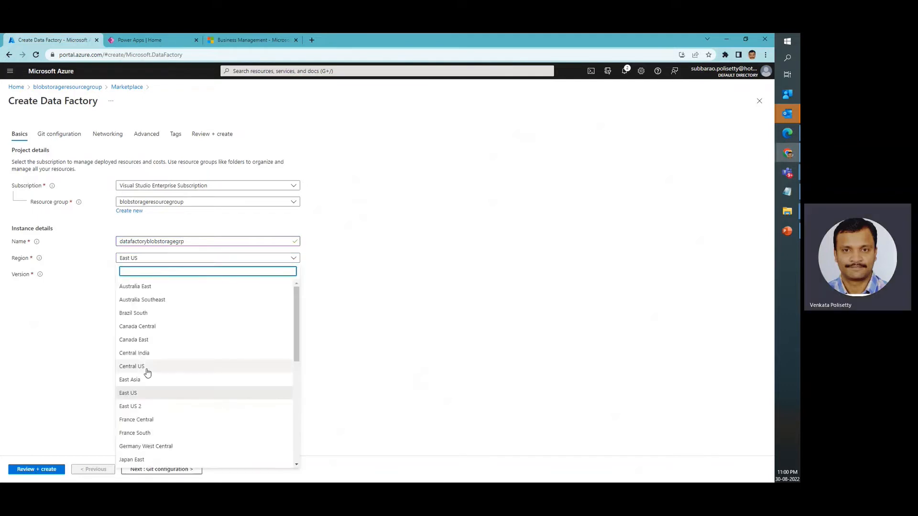
{"action": "left_click", "coordinate": [148, 371]}
{"action": "left_click", "coordinate": [156, 274]}
{"action": "left_click", "coordinate": [154, 285]}
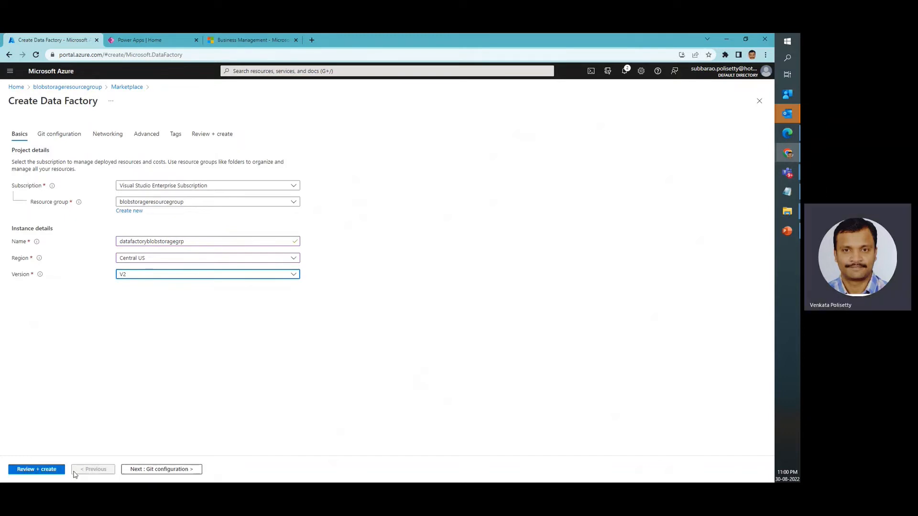
Choose to configure Git later for the data factory, review the settings and create the resource
{"action": "left_click", "coordinate": [157, 470]}
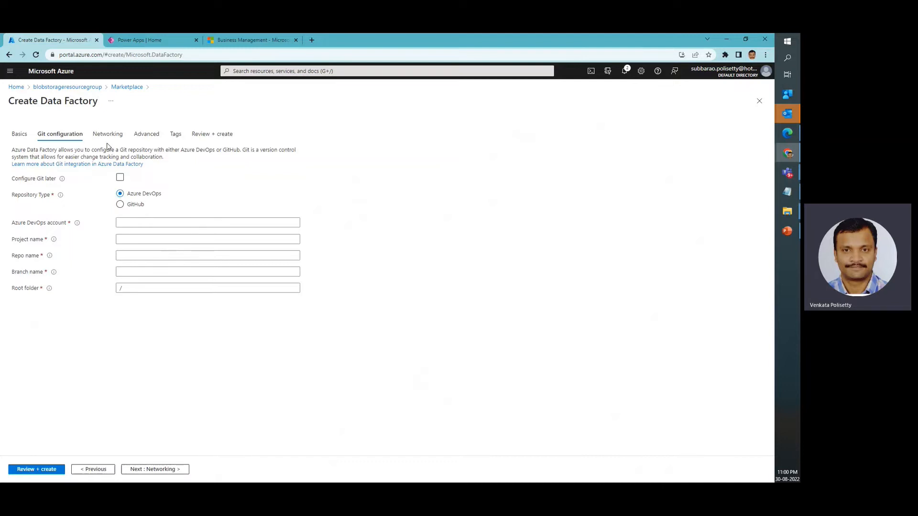
{"action": "left_click", "coordinate": [120, 178]}
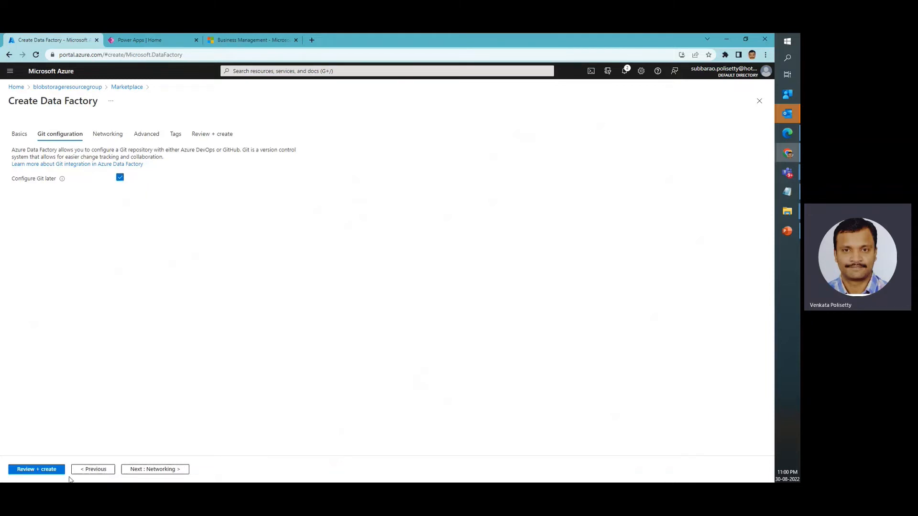
{"action": "left_click", "coordinate": [44, 470]}
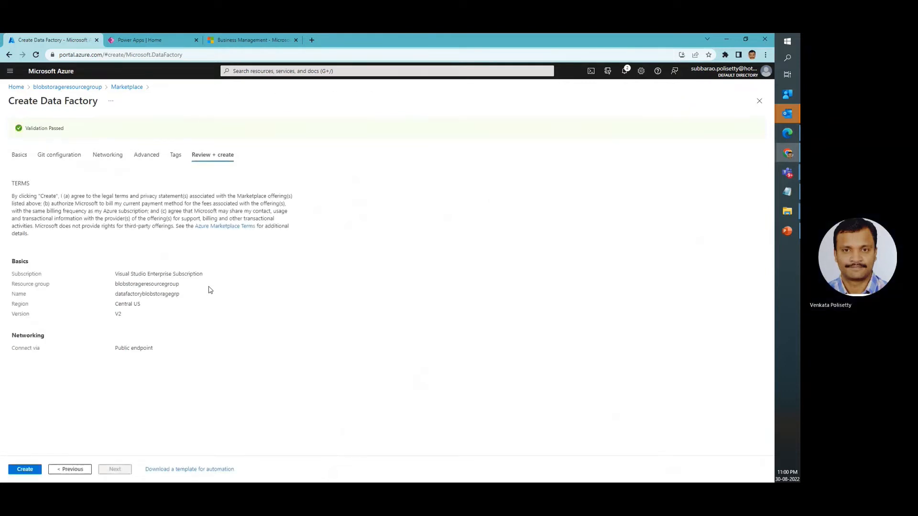
{"action": "left_click", "coordinate": [23, 470]}
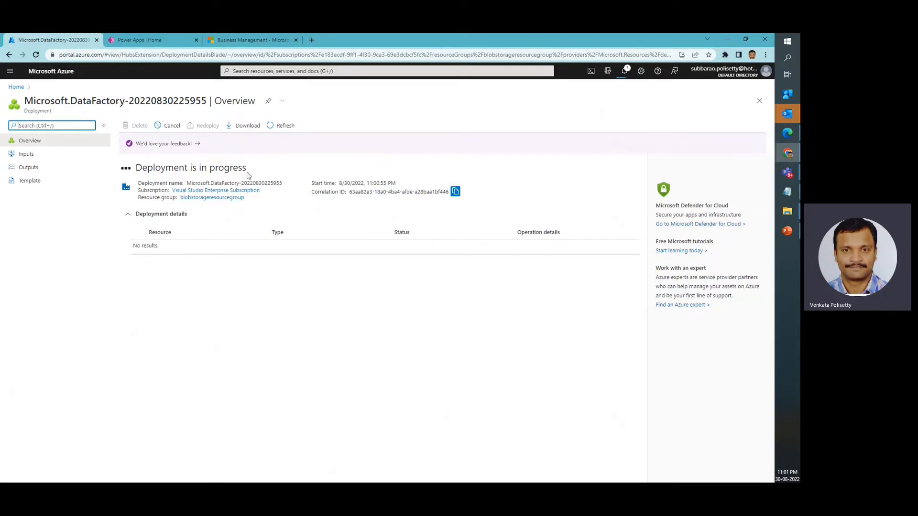
Open the deployed datafactoryblobstoragegrp resource and launch its Azure Data Factory Studio
{"action": "left_click_drag", "start_coordinate": [135, 170], "coordinate": [261, 171]}
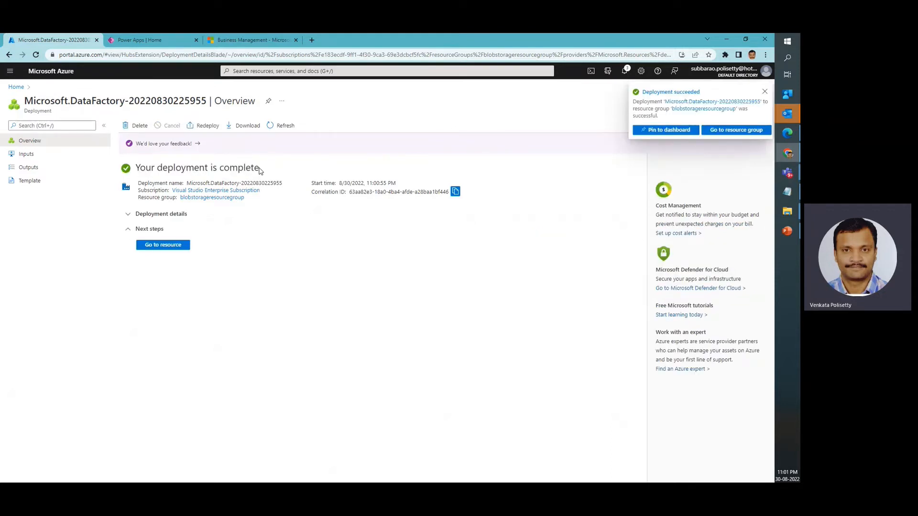
{"action": "left_click", "coordinate": [169, 248]}
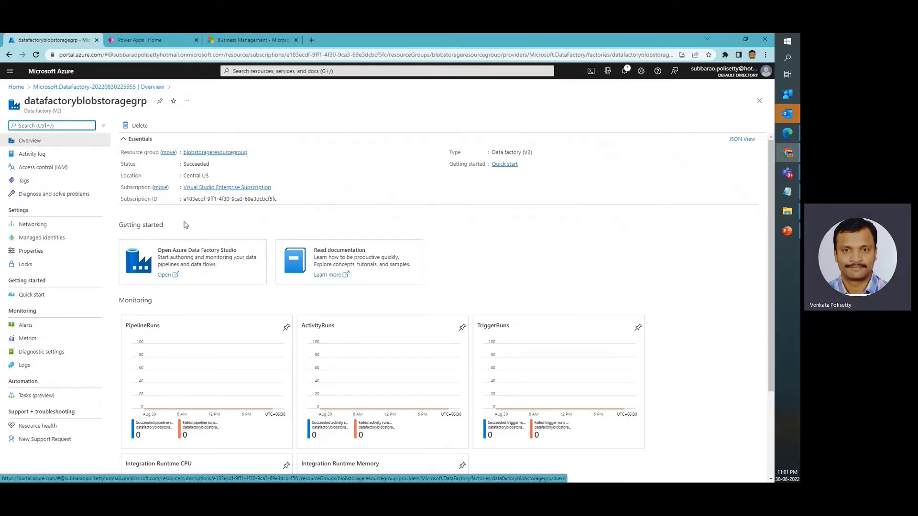
{"action": "left_click", "coordinate": [205, 266]}
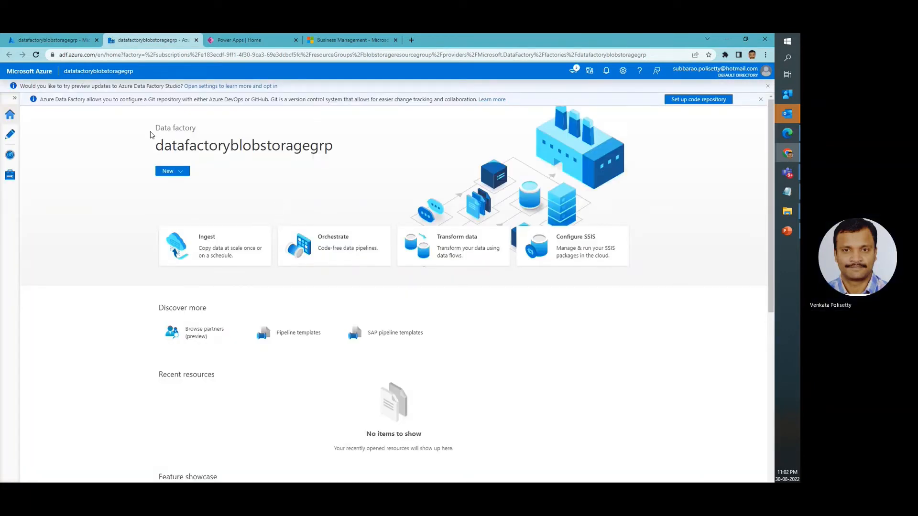
Create a new pipeline in the data factory and name it pipelineblobstorage
{"action": "left_click", "coordinate": [182, 173]}
{"action": "key", "text": "Escape"}
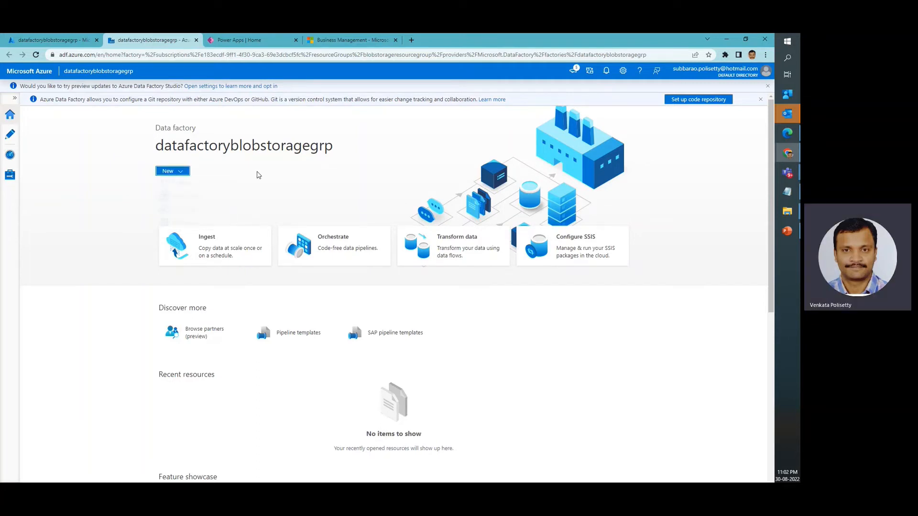
{"action": "left_click", "coordinate": [13, 116]}
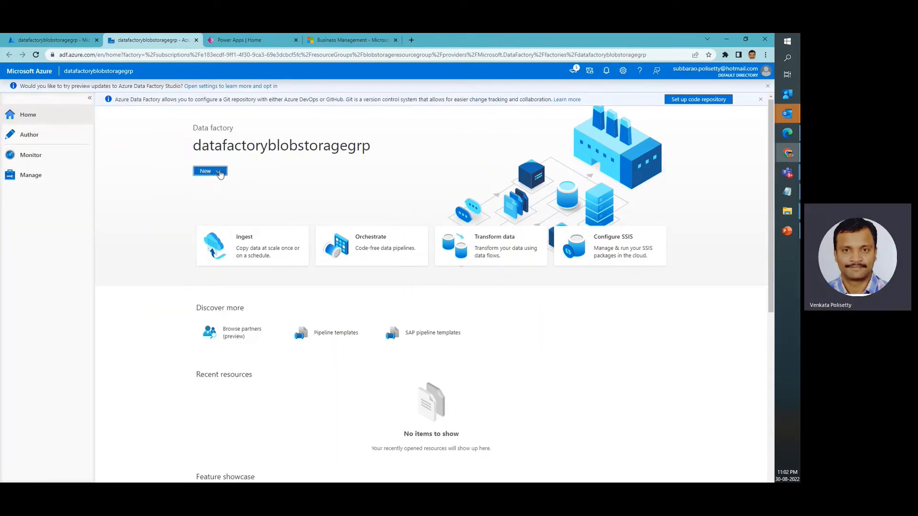
{"action": "left_click", "coordinate": [220, 173]}
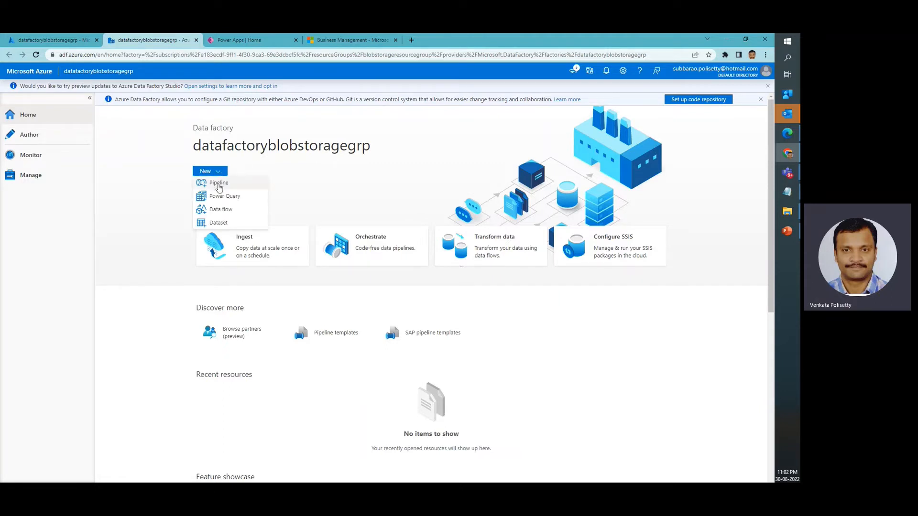
{"action": "left_click", "coordinate": [219, 185]}
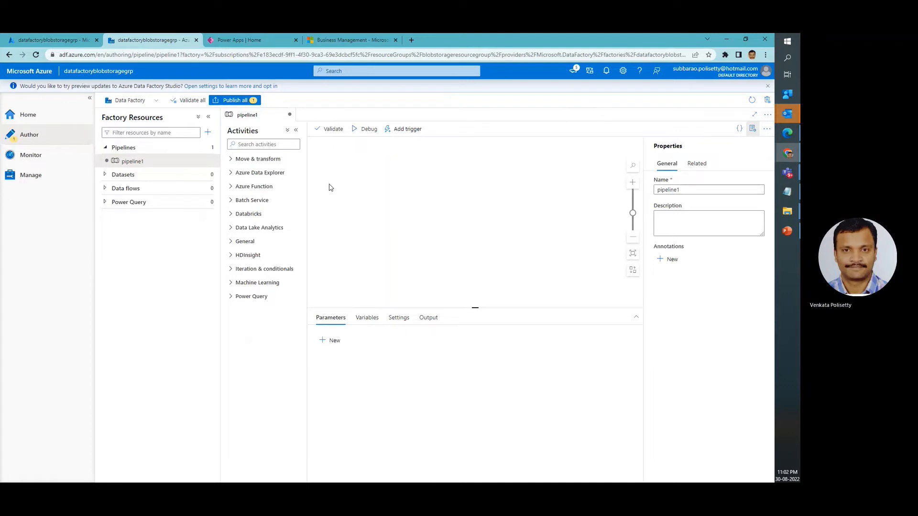
{"action": "left_click", "coordinate": [689, 185]}
{"action": "type", "text": "blobstorage"}
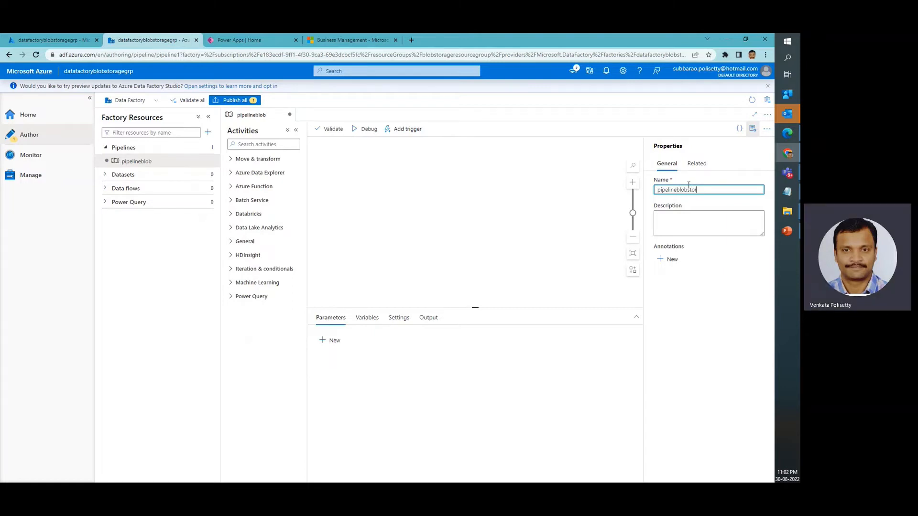
Find the Copy data activity, add it to the pipelineblobstorage canvas and review its general settings
{"action": "left_click", "coordinate": [261, 144]}
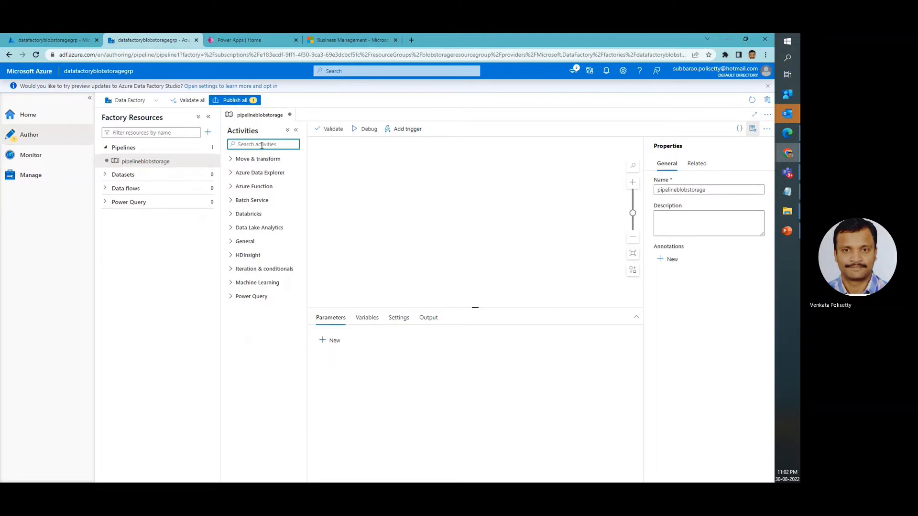
{"action": "type", "text": "Cop"}
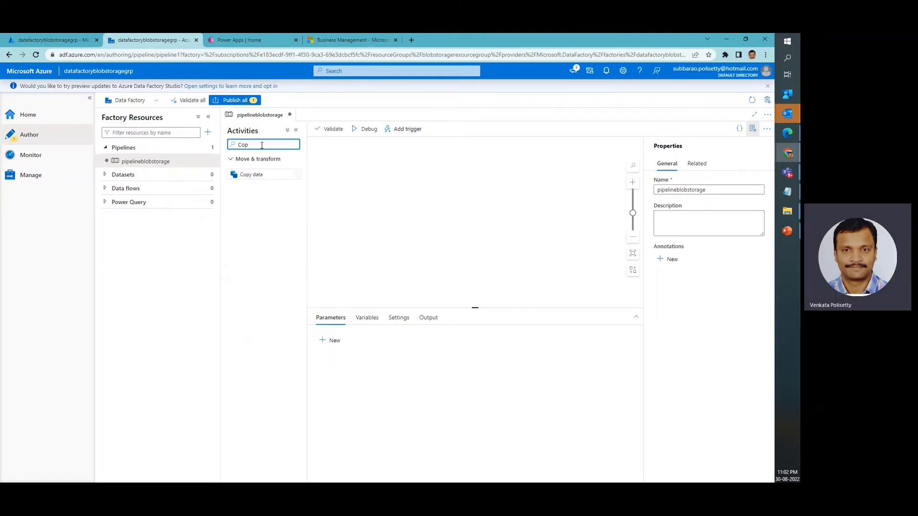
{"action": "left_click_drag", "start_coordinate": [259, 174], "coordinate": [323, 175]}
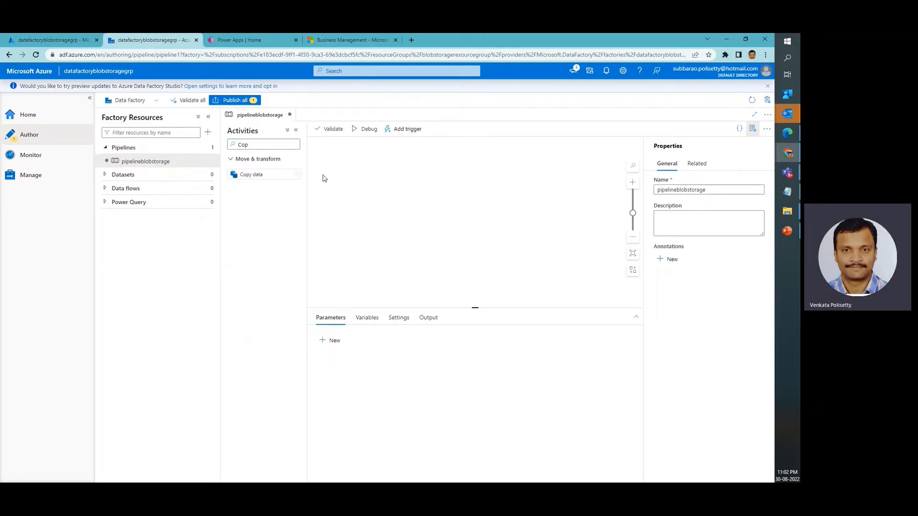
{"action": "left_click_drag", "start_coordinate": [246, 173], "coordinate": [373, 172]}
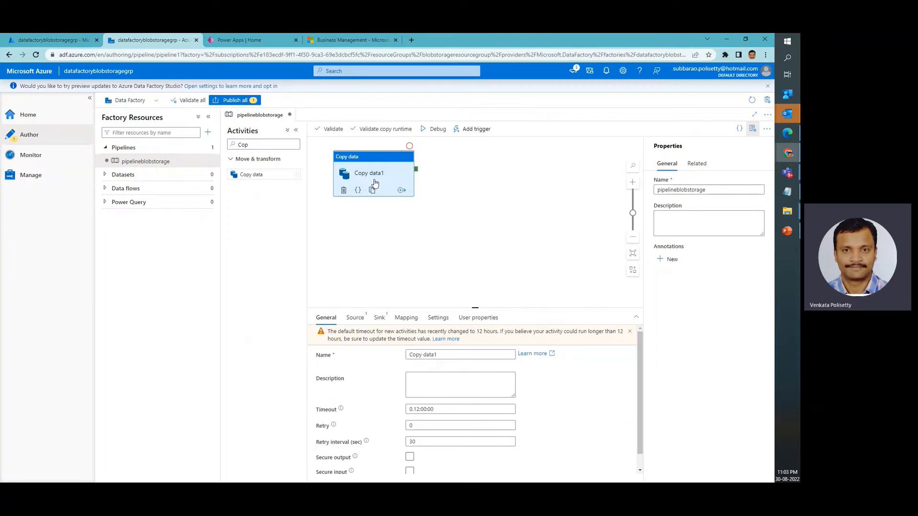
{"action": "scroll", "coordinate": [520, 307], "scroll_direction": "down", "scroll_amount": 3}
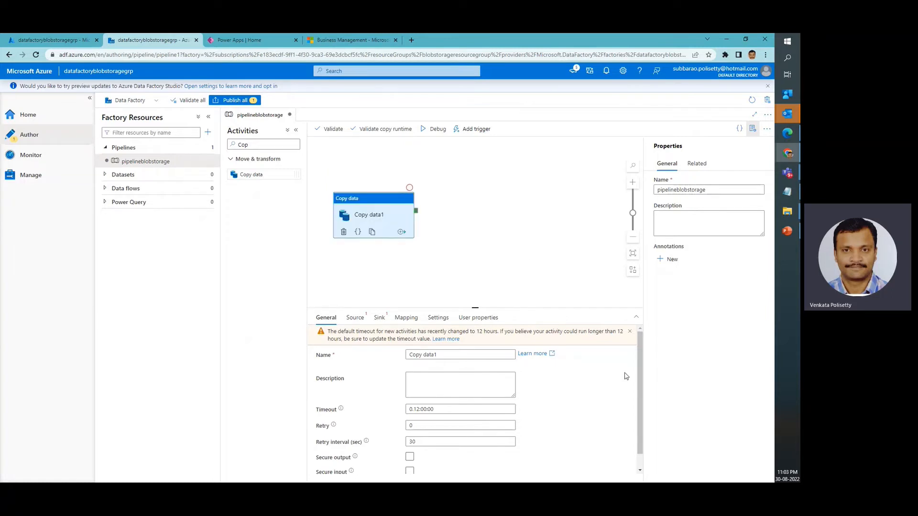
{"action": "left_click_drag", "start_coordinate": [641, 370], "coordinate": [641, 421]}
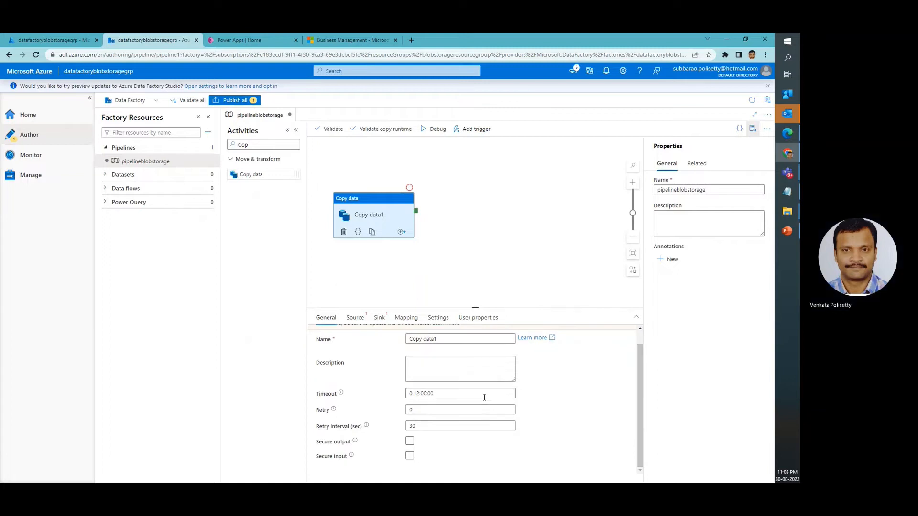
Start a new source dataset for the Copy data activity, using Azure Blob Storage as data store and DelimitedText as format
{"action": "left_click", "coordinate": [353, 320]}
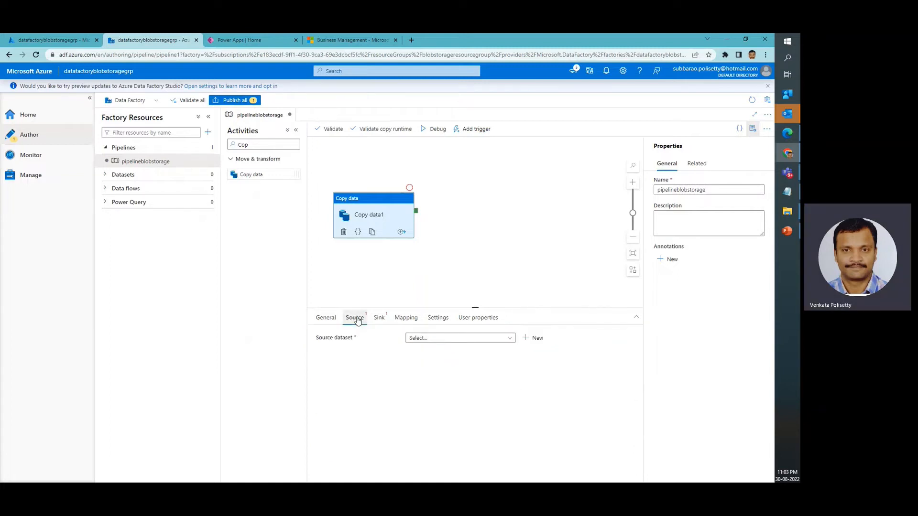
{"action": "left_click", "coordinate": [476, 340]}
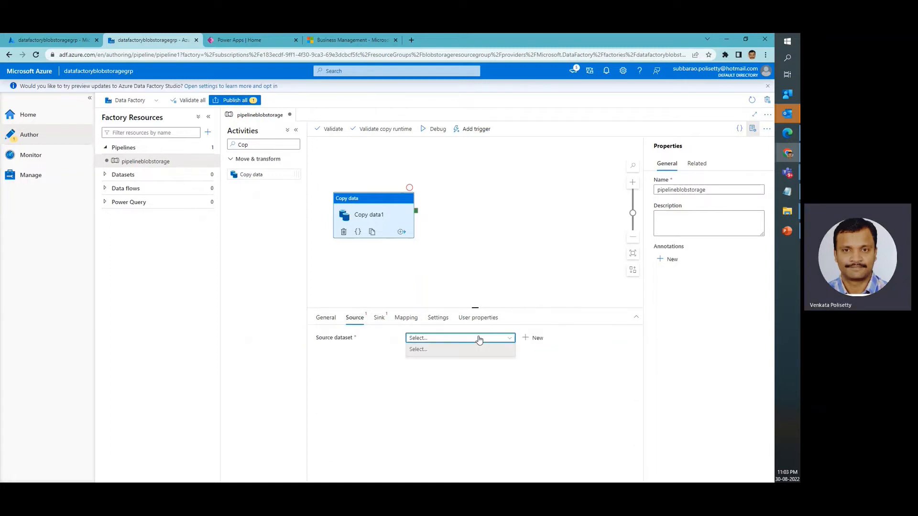
{"action": "left_click", "coordinate": [539, 341]}
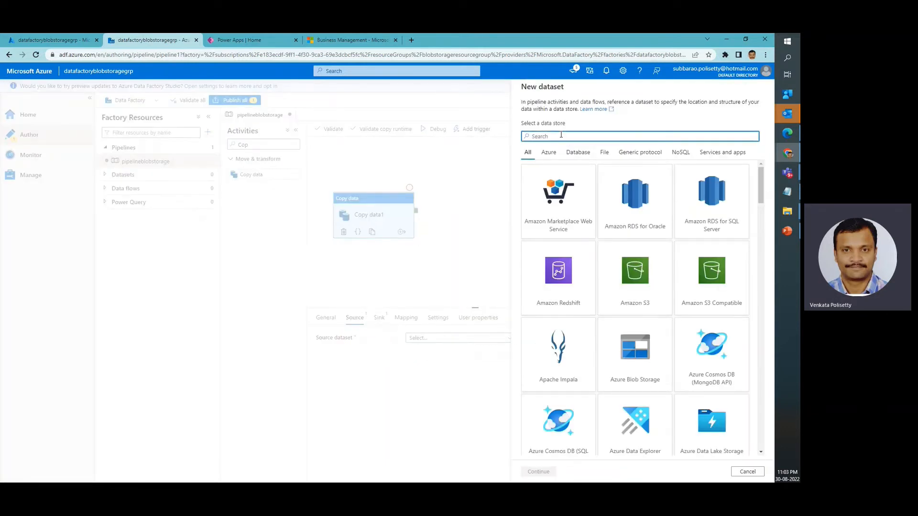
{"action": "type", "text": "Blo"}
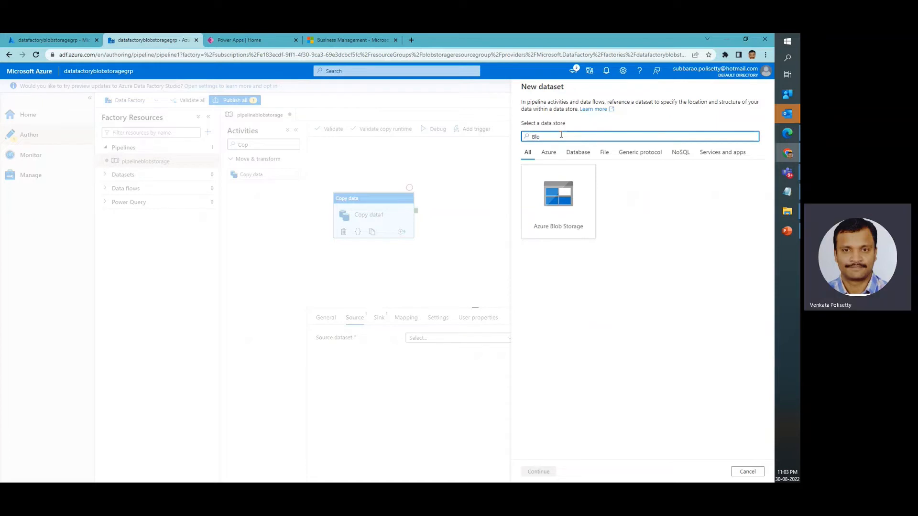
{"action": "left_click", "coordinate": [568, 217]}
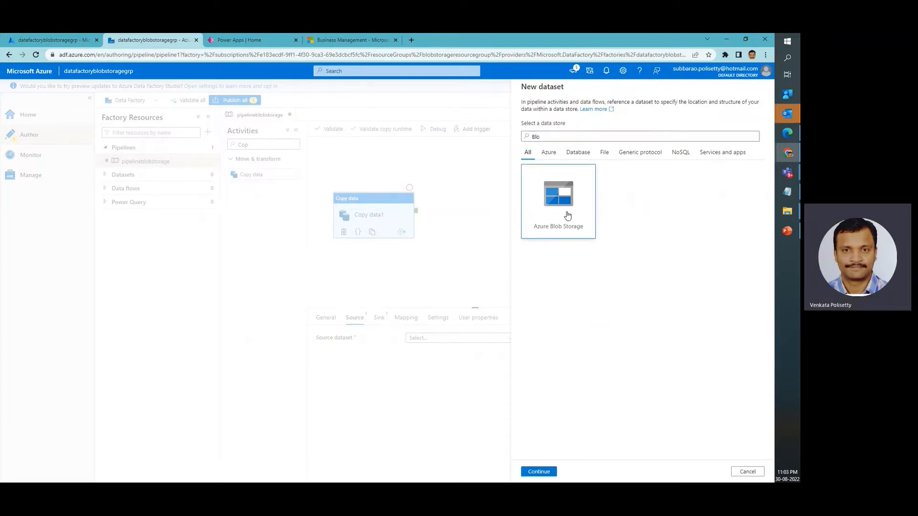
{"action": "double_click", "coordinate": [558, 225]}
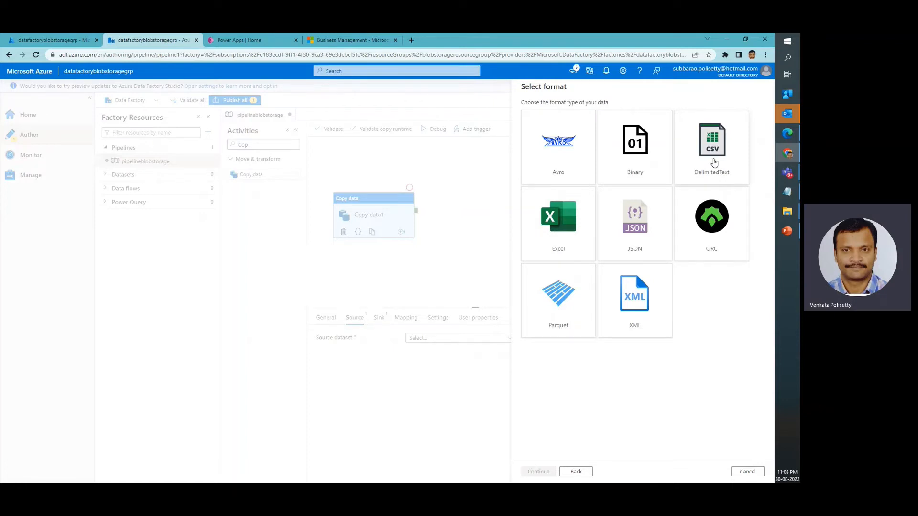
{"action": "left_click", "coordinate": [714, 164]}
{"action": "left_click", "coordinate": [714, 162]}
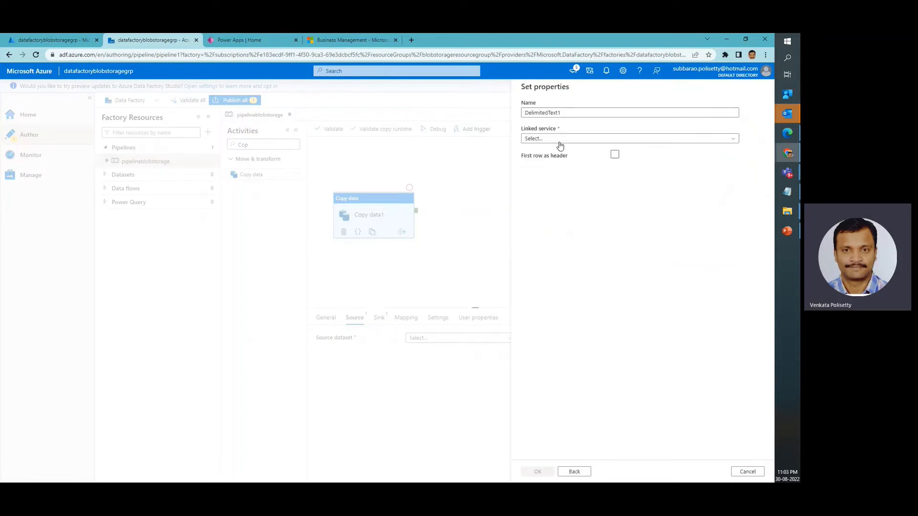
Start a new Azure Blob Storage linked service for the source dataset, choosing the Visual Studio Enterprise Subscription and the blob storage account
{"action": "left_click", "coordinate": [573, 140]}
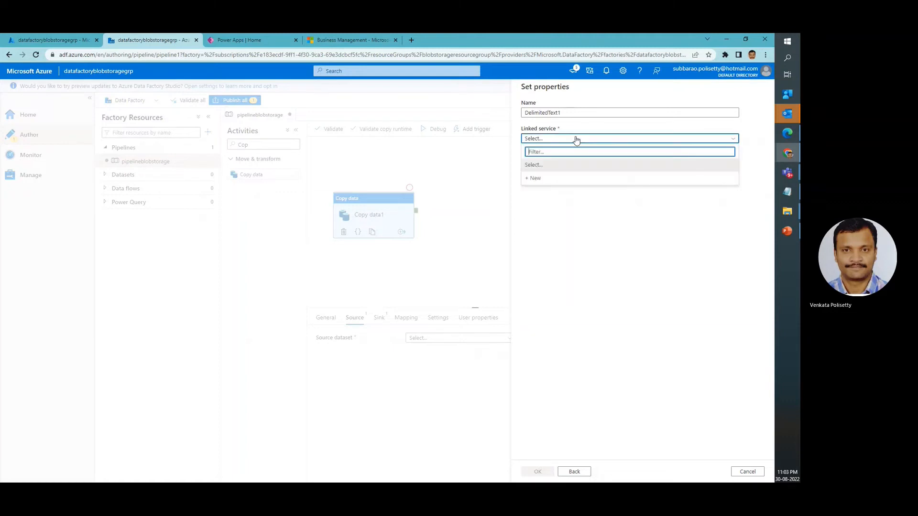
{"action": "left_click", "coordinate": [580, 192]}
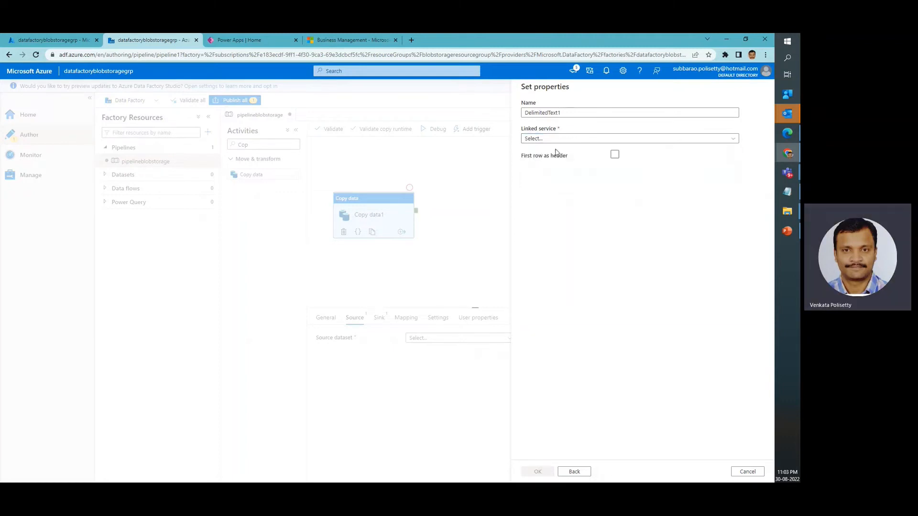
{"action": "left_click", "coordinate": [554, 140]}
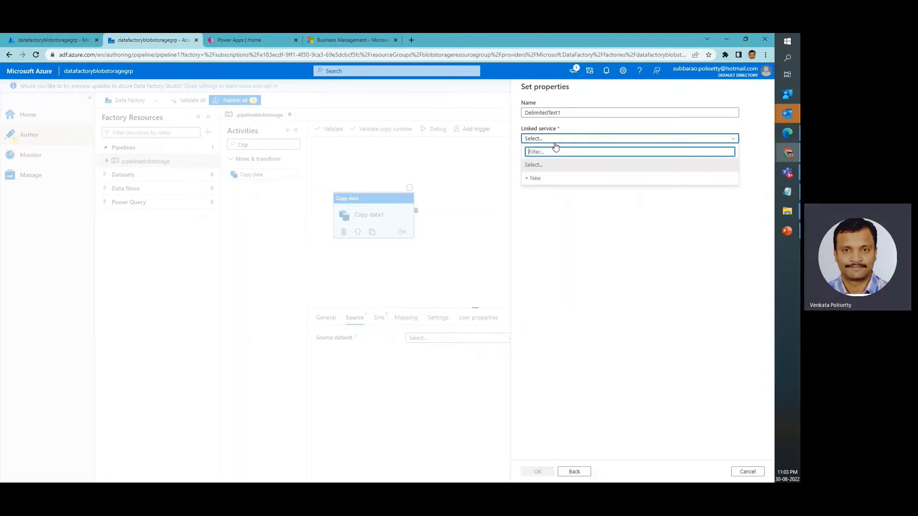
{"action": "left_click", "coordinate": [540, 181]}
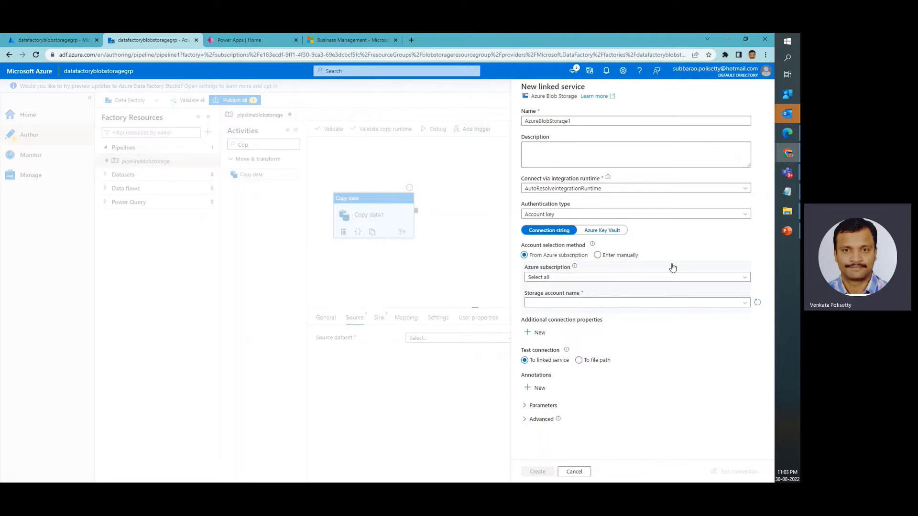
{"action": "left_click", "coordinate": [623, 277]}
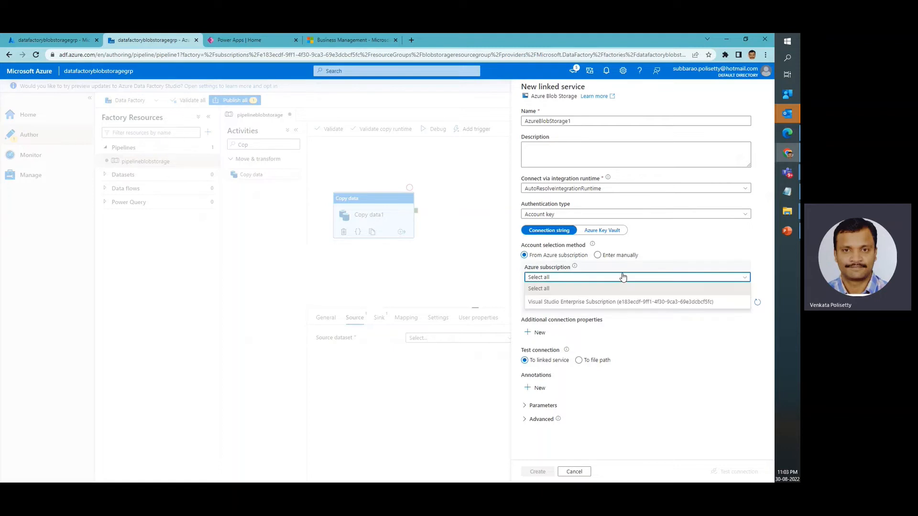
{"action": "left_click", "coordinate": [620, 301]}
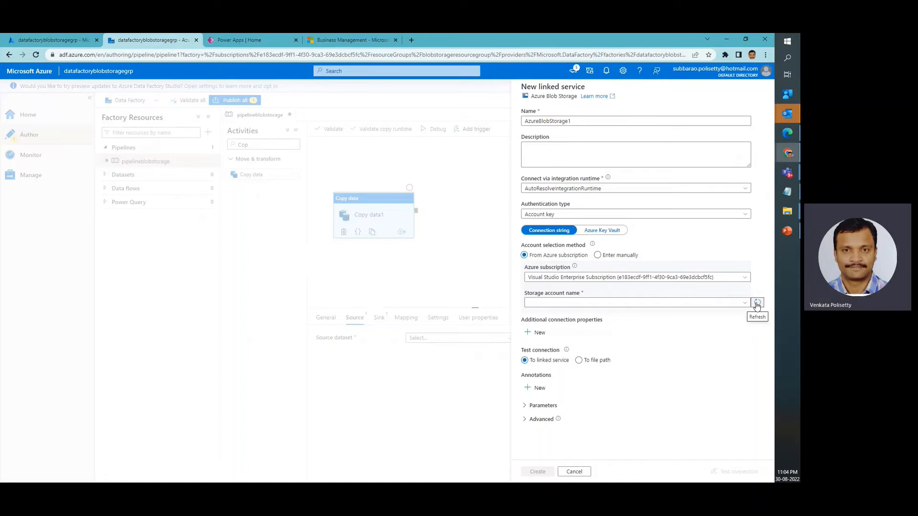
{"action": "left_click", "coordinate": [757, 304]}
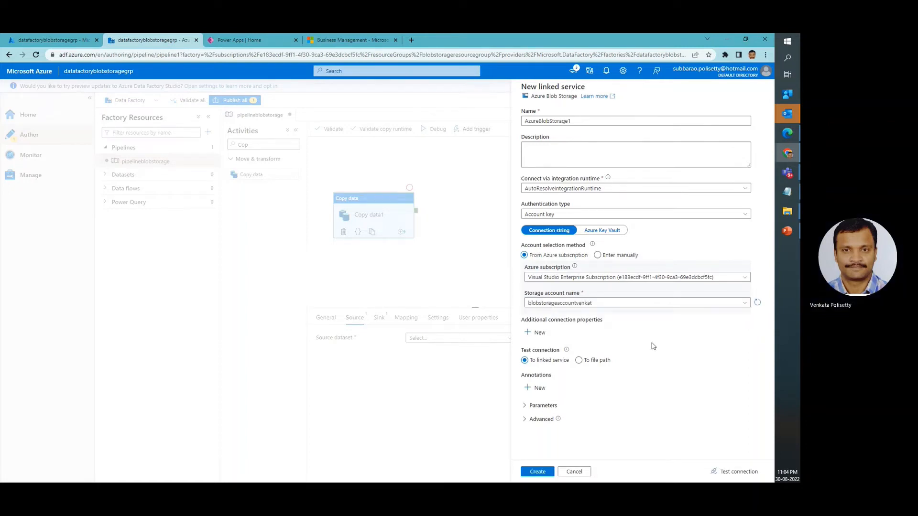
Test the connection to the blob storage account and create the linked service, checking the publish error details before retrying
{"action": "left_click", "coordinate": [736, 472]}
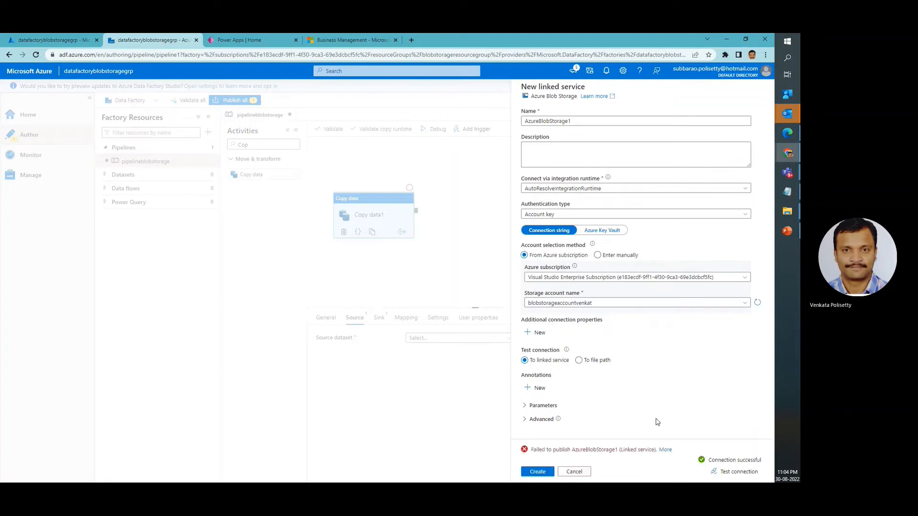
{"action": "left_click", "coordinate": [669, 450]}
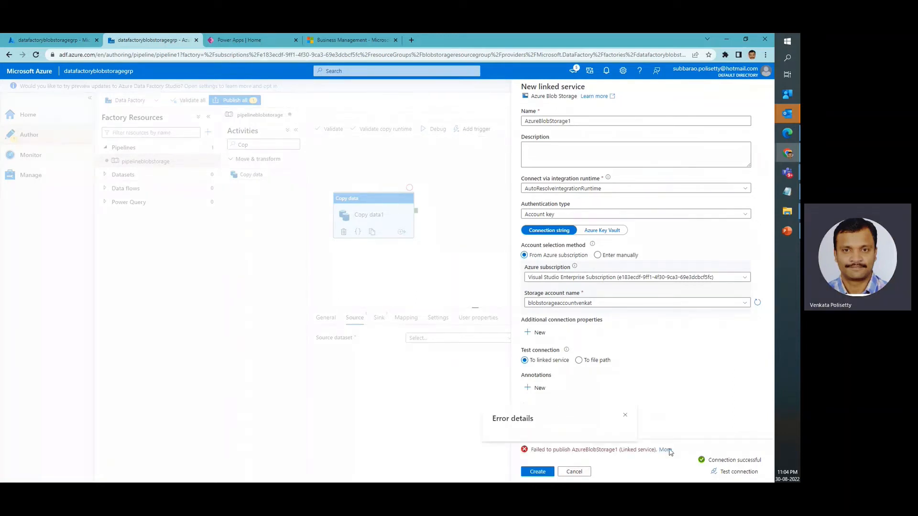
{"action": "left_click", "coordinate": [624, 415]}
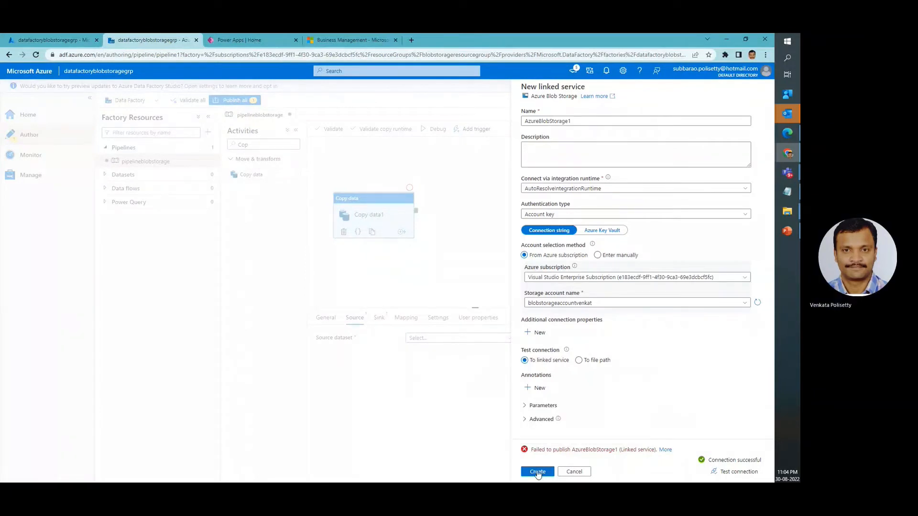
{"action": "left_click", "coordinate": [538, 473]}
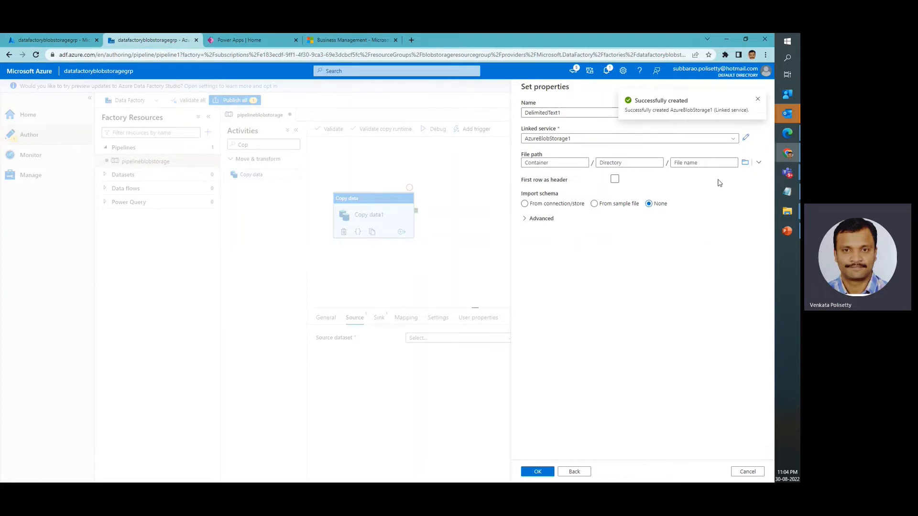
{"action": "left_click", "coordinate": [758, 99]}
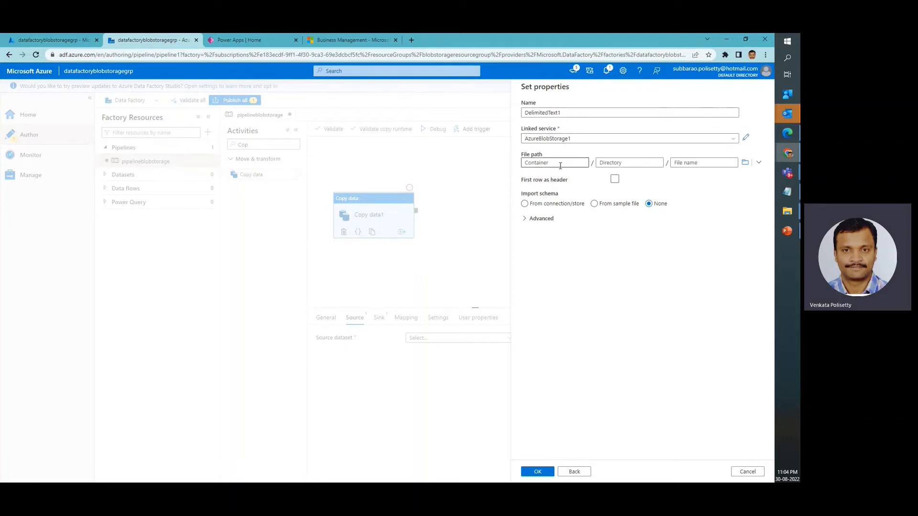
Browse the blob storage and set the source dataset's file path to Contacts.csv in blobcontainer
{"action": "left_click", "coordinate": [760, 163]}
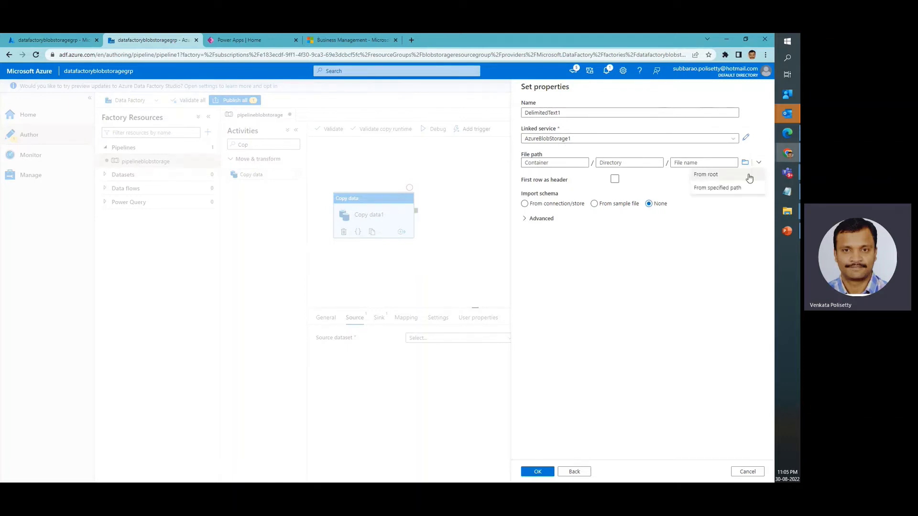
{"action": "left_click", "coordinate": [709, 189]}
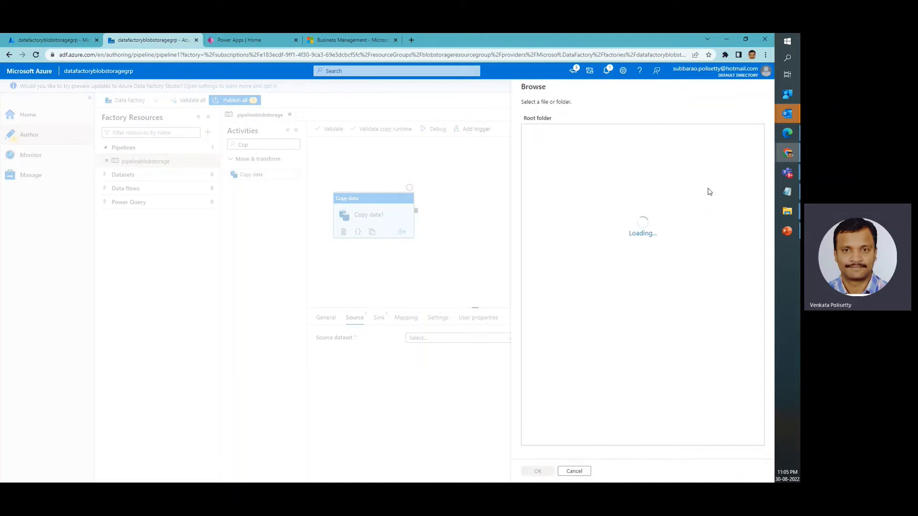
{"action": "double_click", "coordinate": [549, 133]}
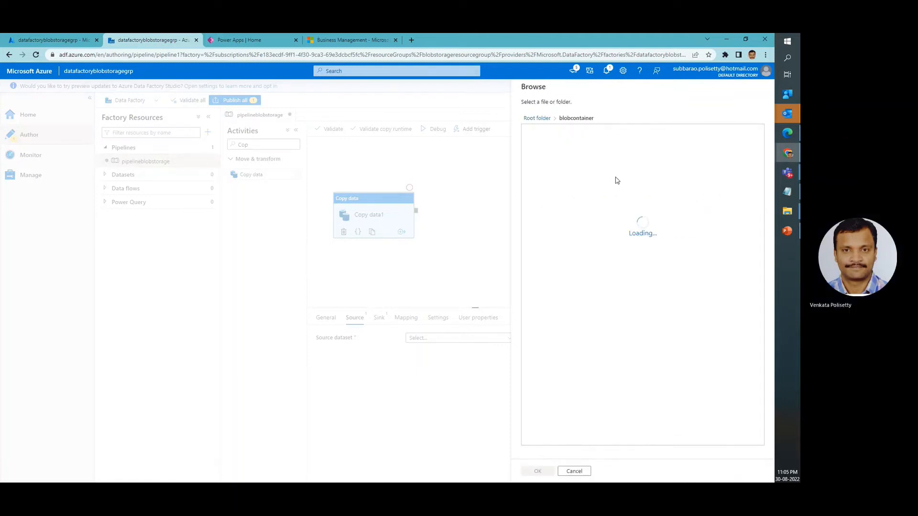
{"action": "left_click", "coordinate": [577, 133]}
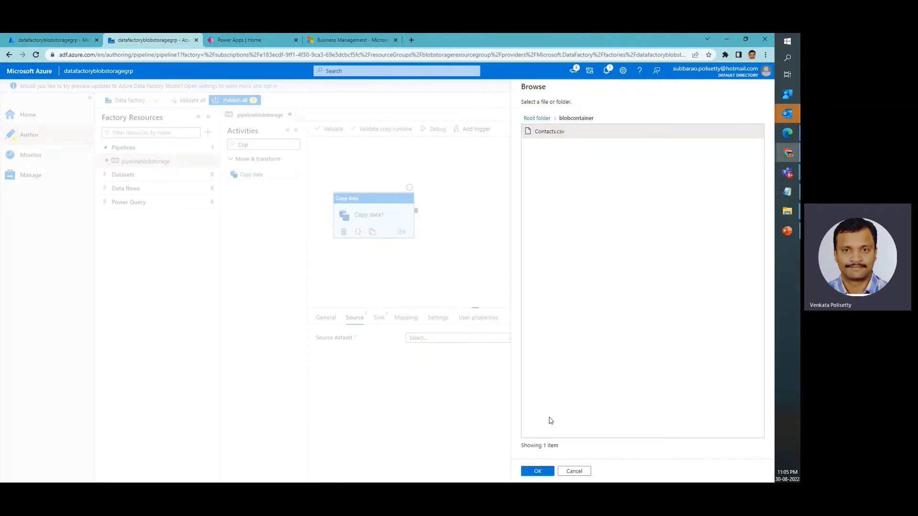
{"action": "left_click", "coordinate": [539, 473]}
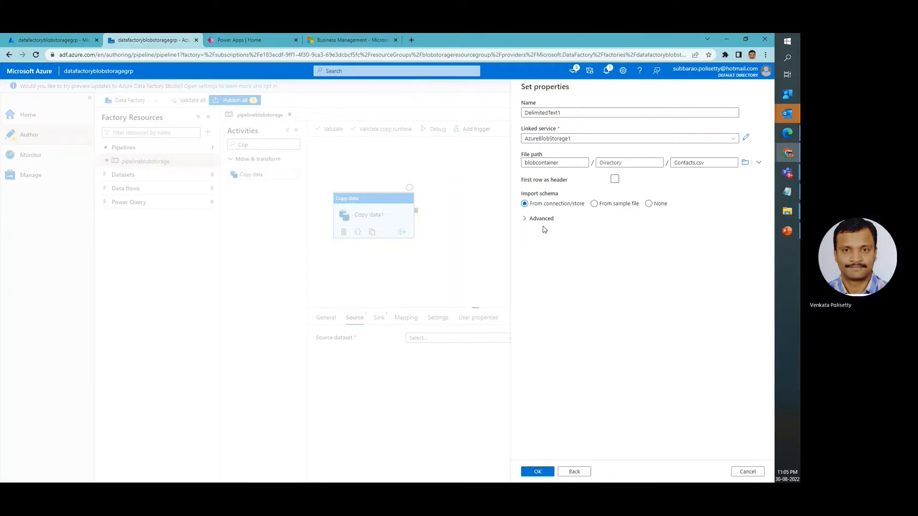
Treat the first row as header, save the source dataset and preview its data
{"action": "left_click", "coordinate": [614, 179]}
{"action": "left_click", "coordinate": [539, 473]}
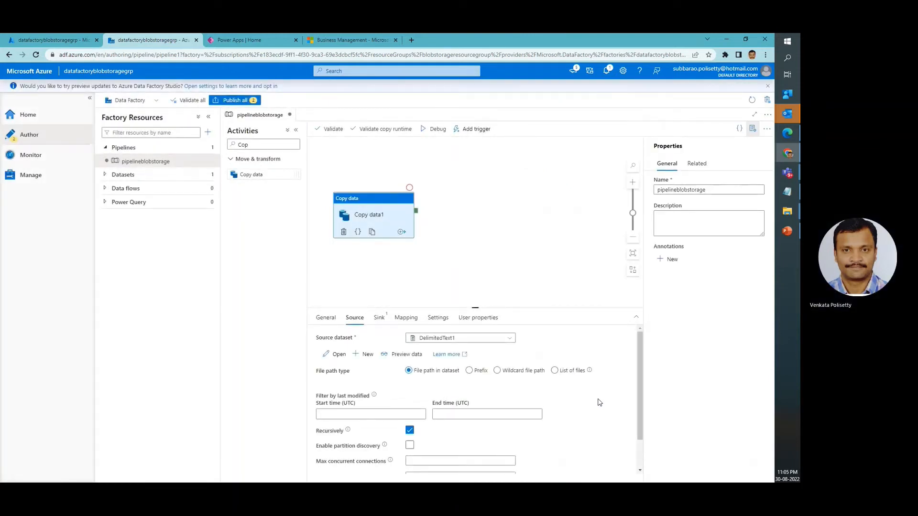
{"action": "left_click", "coordinate": [406, 354]}
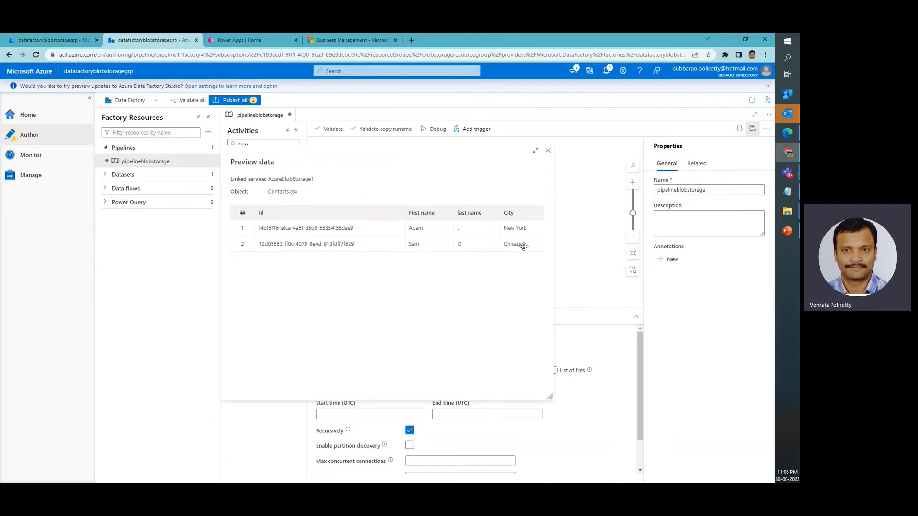
{"action": "left_click", "coordinate": [548, 152]}
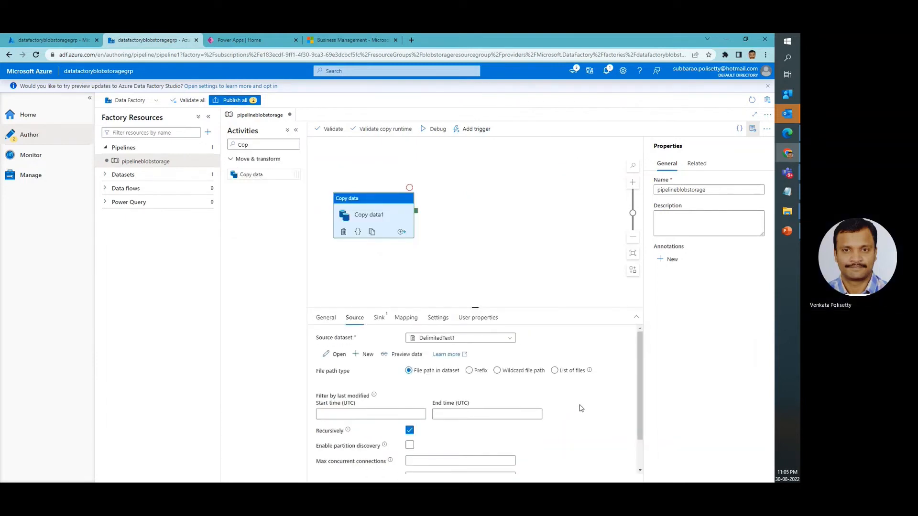
Start a new sink dataset for the Copy data activity, using Dataverse (Common Data Service for Apps) as data store
{"action": "left_click", "coordinate": [382, 320]}
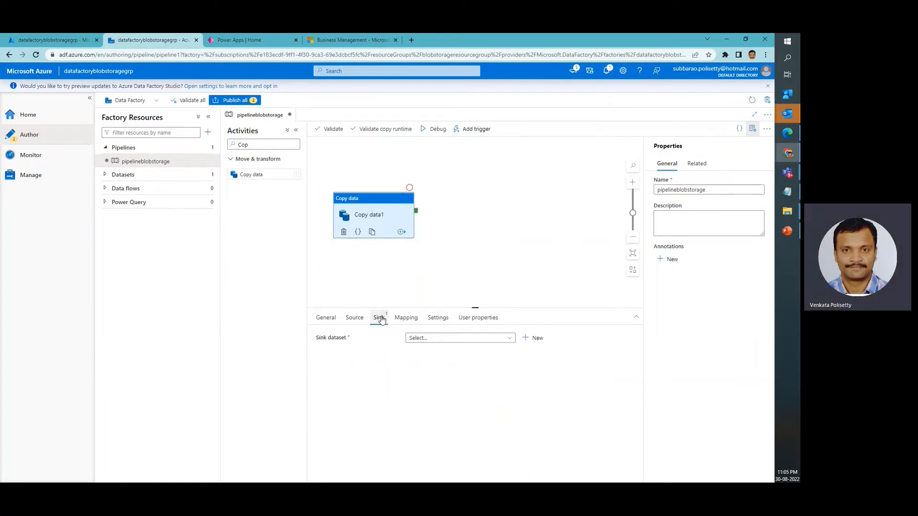
{"action": "left_click", "coordinate": [536, 339]}
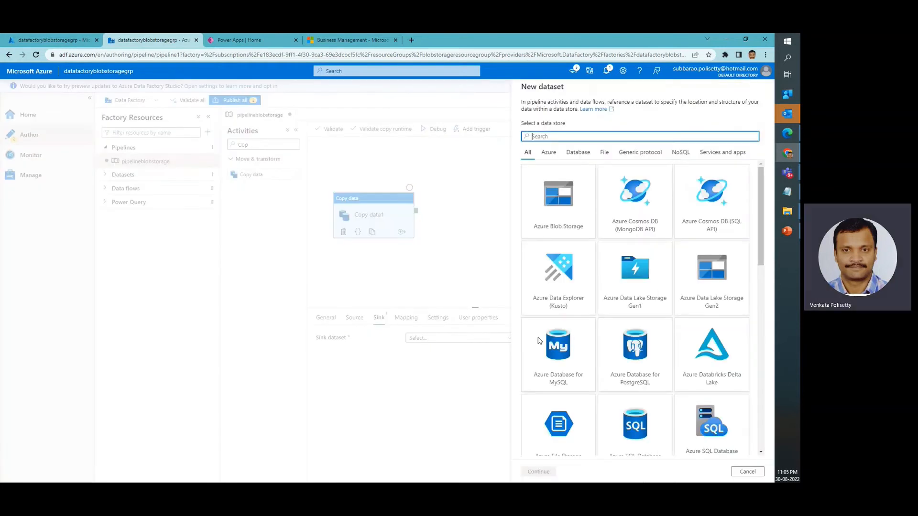
{"action": "type", "text": "Data"}
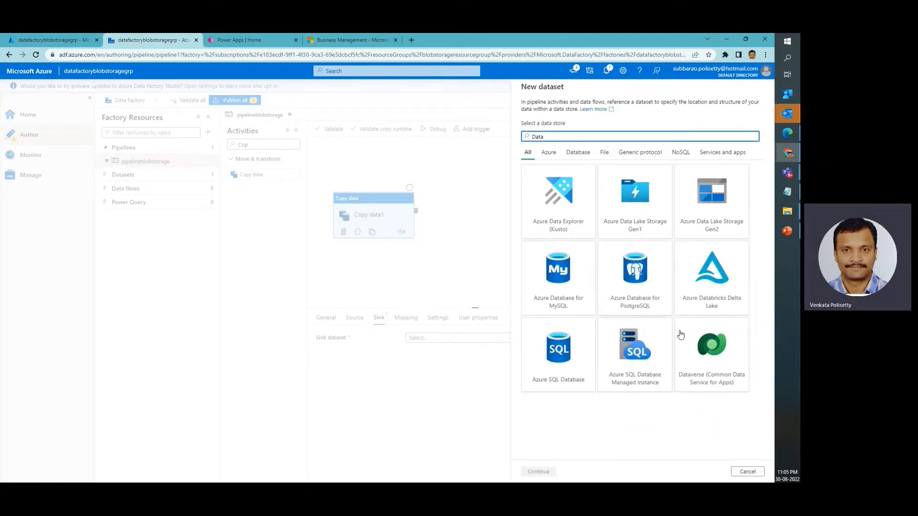
{"action": "left_click", "coordinate": [723, 361]}
{"action": "left_click", "coordinate": [544, 471]}
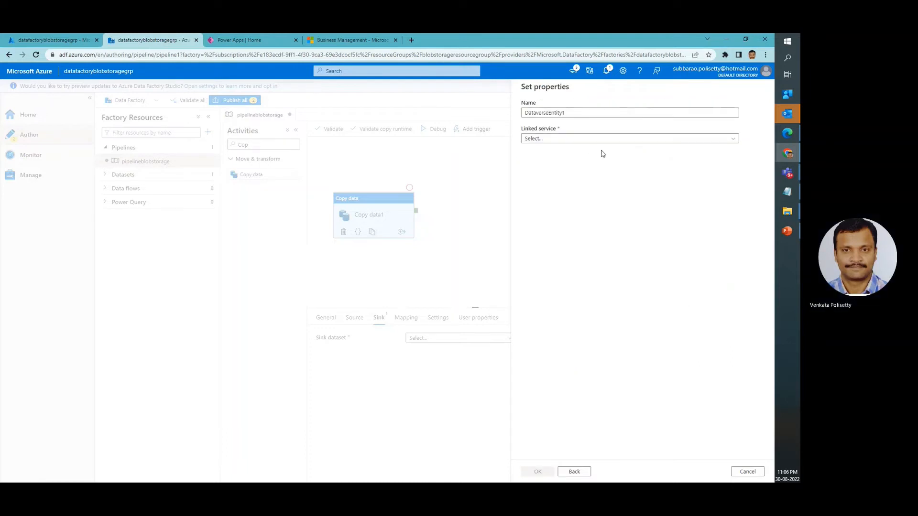
{"action": "left_click", "coordinate": [613, 142]}
{"action": "left_click", "coordinate": [547, 179]}
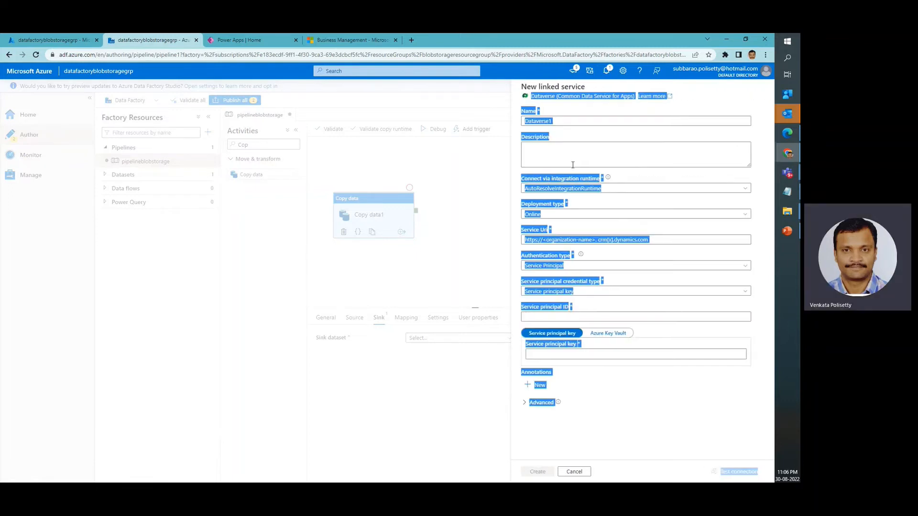
{"action": "left_click", "coordinate": [597, 158]}
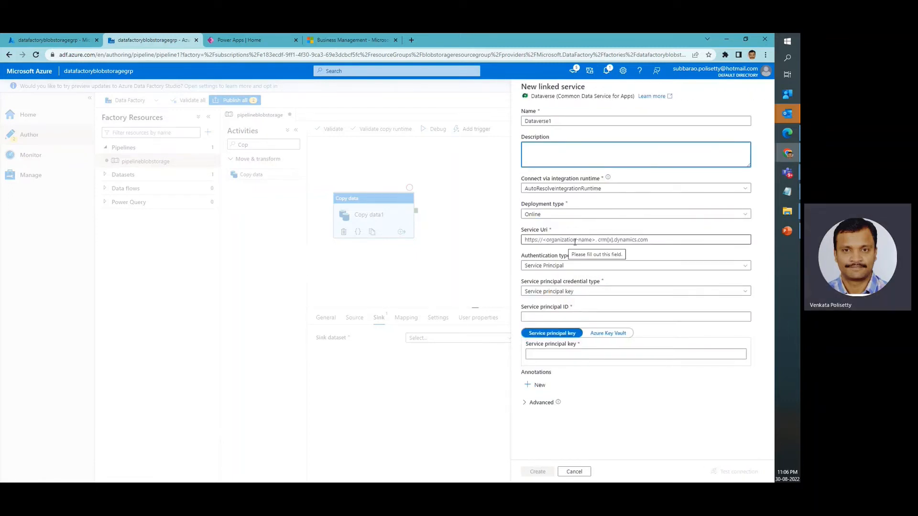
{"action": "left_click", "coordinate": [575, 242]}
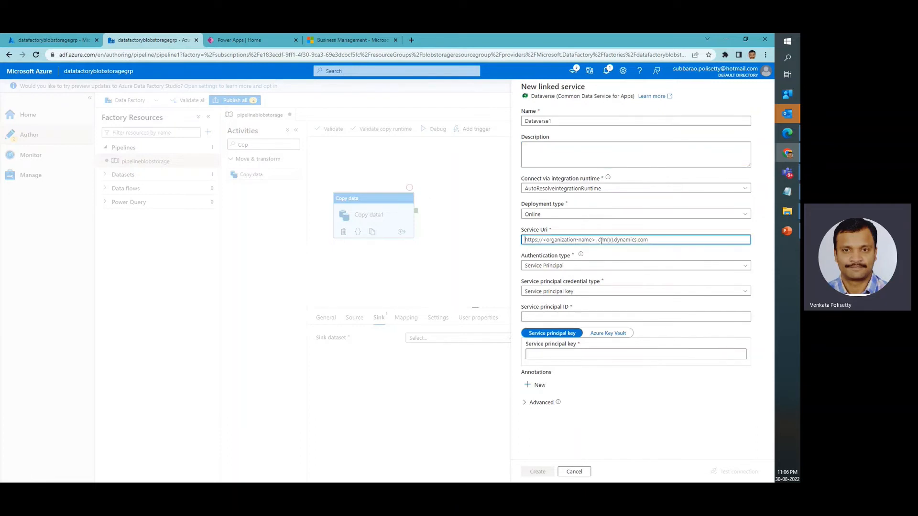
{"action": "left_click", "coordinate": [343, 42]}
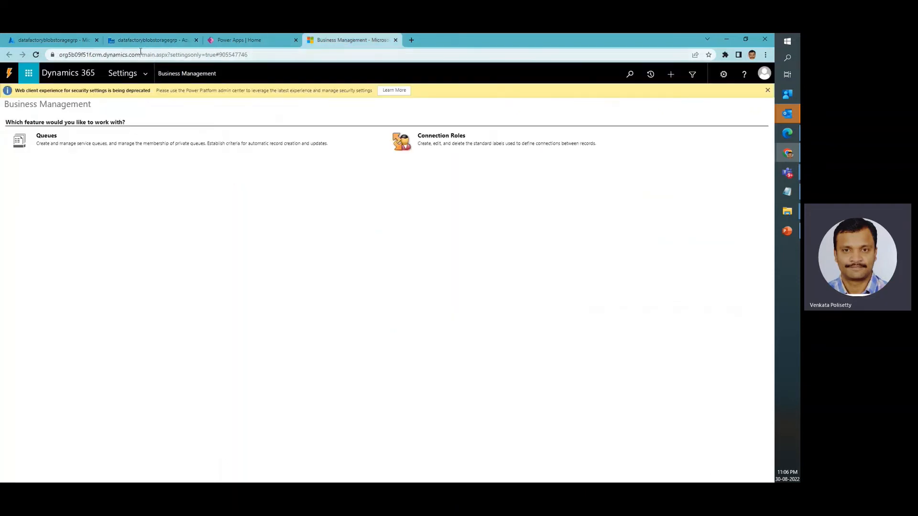
{"action": "left_click_drag", "start_coordinate": [140, 54], "coordinate": [44, 56]}
{"action": "key", "text": "ctrl+c"}
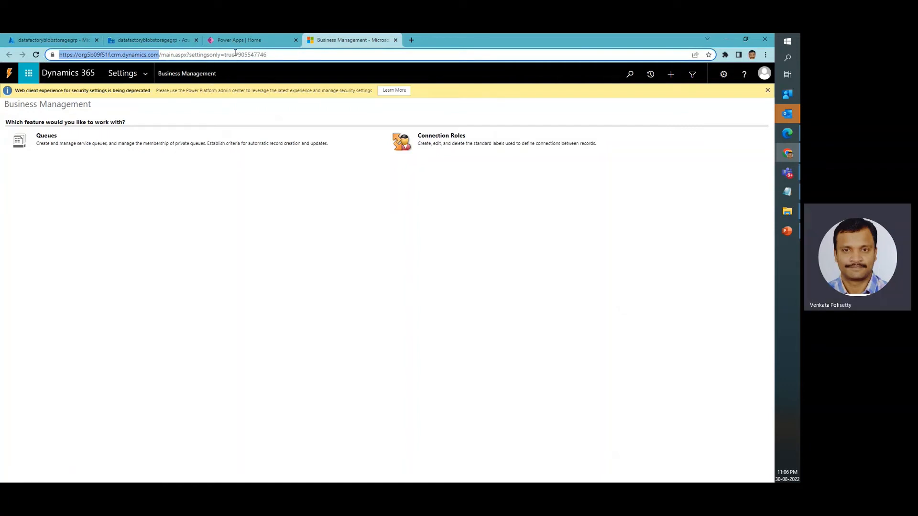
{"action": "left_click", "coordinate": [178, 41]}
{"action": "key", "text": "ctrl+v"}
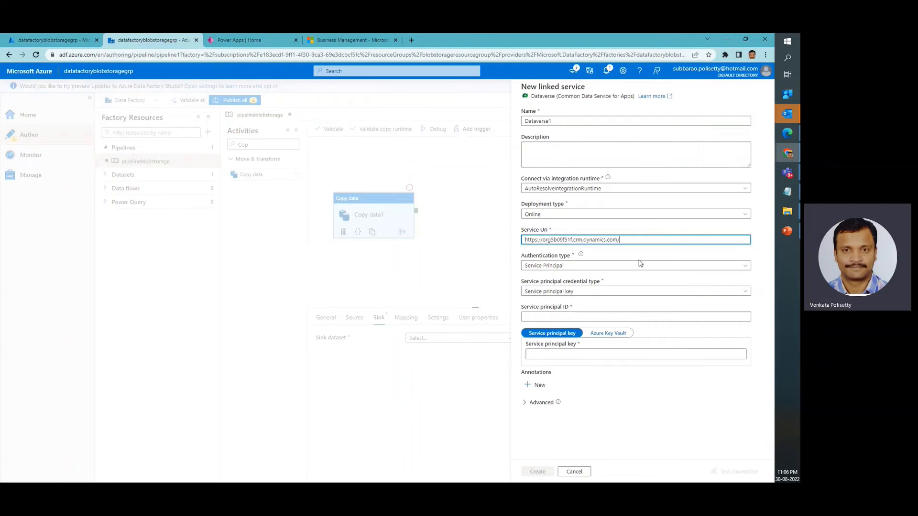
Set the linked service's authentication type to Office365 and enter the account's user name and password
{"action": "left_click", "coordinate": [575, 267]}
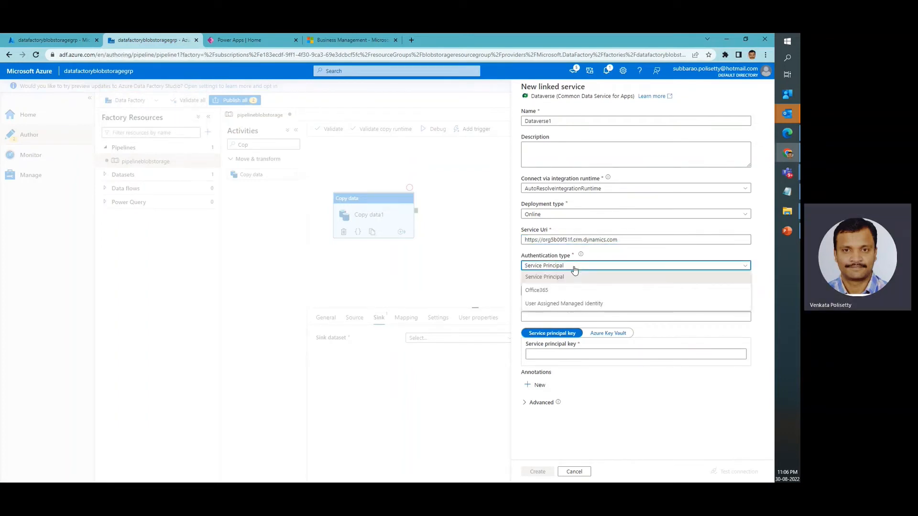
{"action": "left_click", "coordinate": [550, 290]}
{"action": "left_click", "coordinate": [575, 293]}
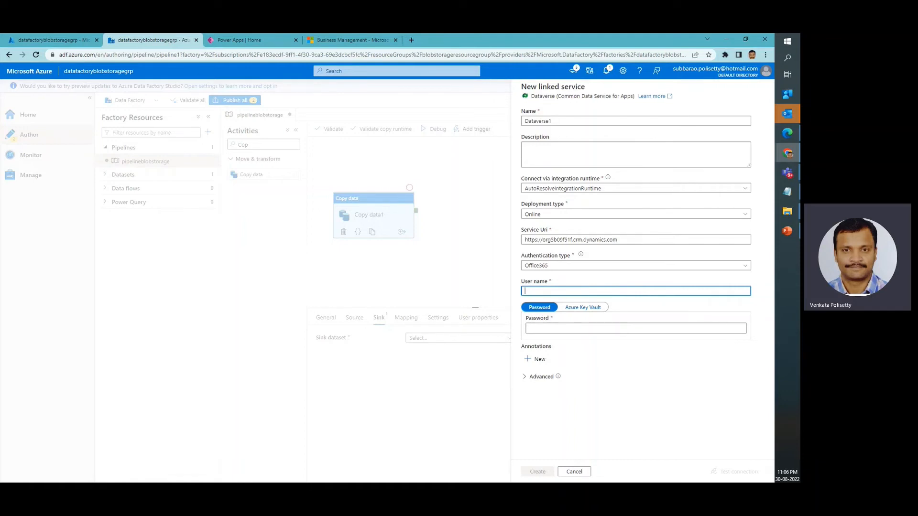
{"action": "key", "text": "alt+Tab"}
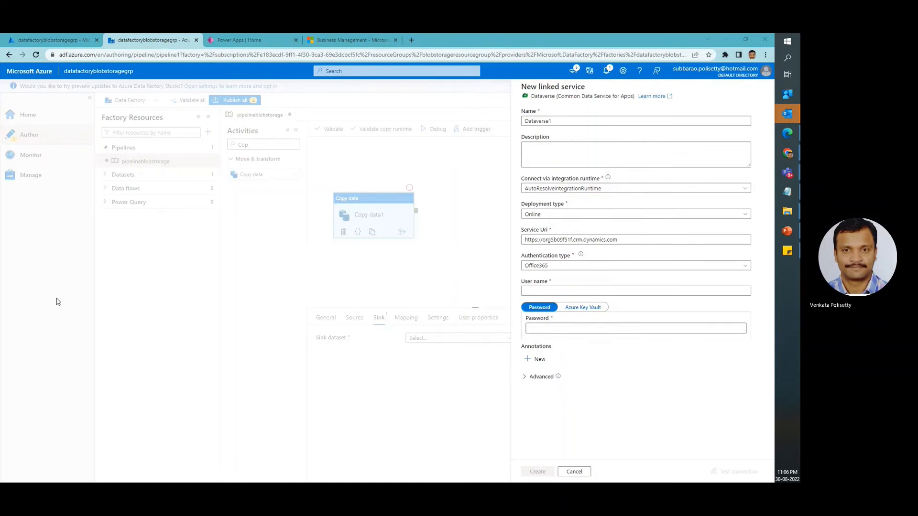
{"action": "left_click", "coordinate": [564, 291]}
{"action": "key", "text": "ctrl+v"}
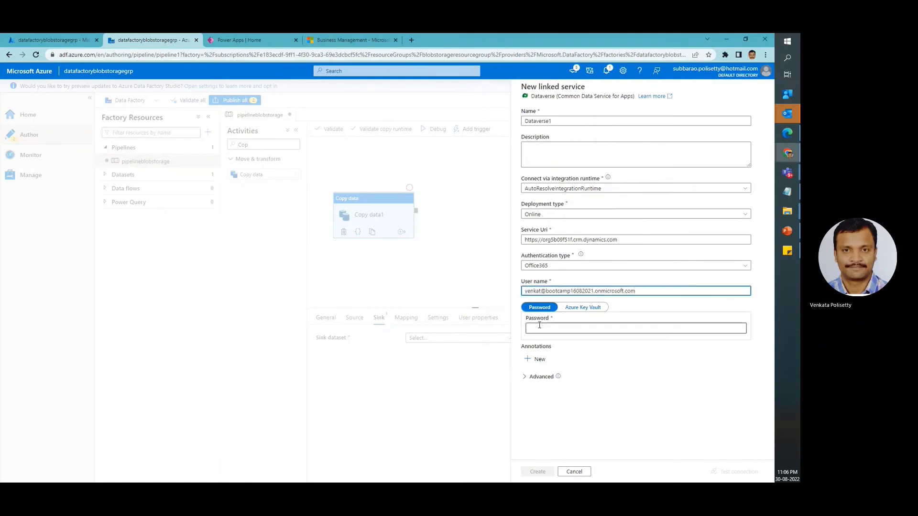
{"action": "left_click", "coordinate": [539, 328]}
{"action": "type", "text": "*********"}
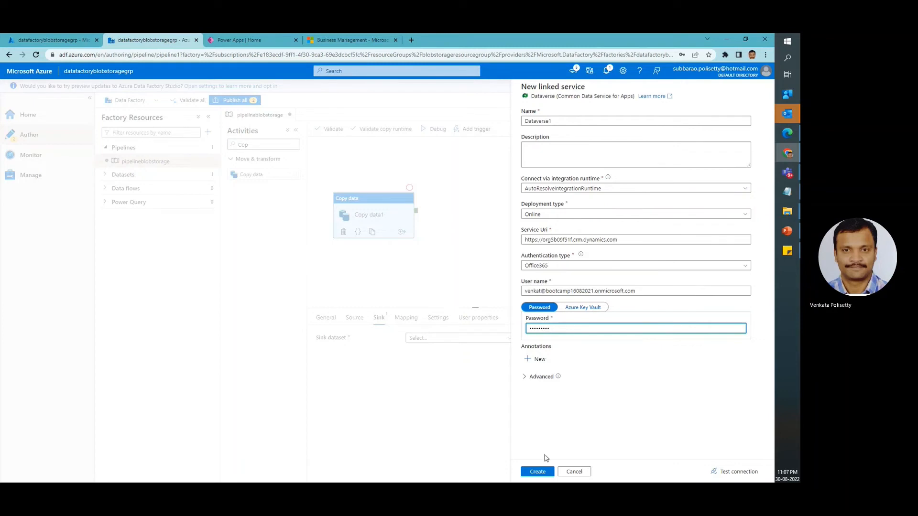
Test the connection of the new Dataverse linked service and create it
{"action": "left_click", "coordinate": [536, 471]}
{"action": "left_click", "coordinate": [558, 329]}
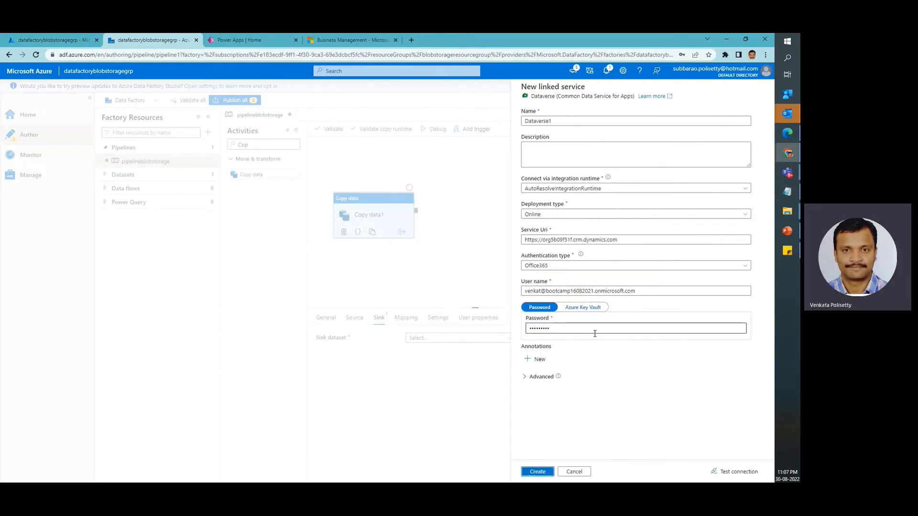
{"action": "left_click", "coordinate": [546, 289]}
{"action": "left_click", "coordinate": [544, 319]}
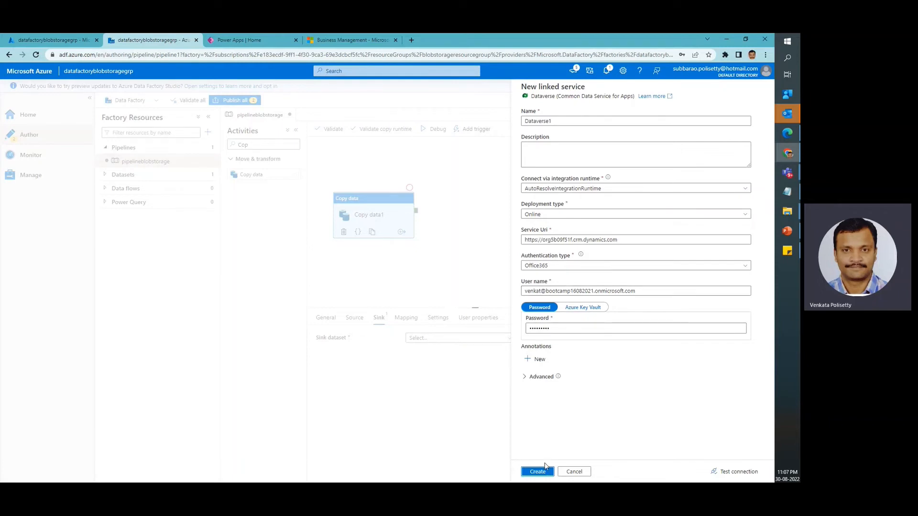
{"action": "left_click", "coordinate": [741, 471]}
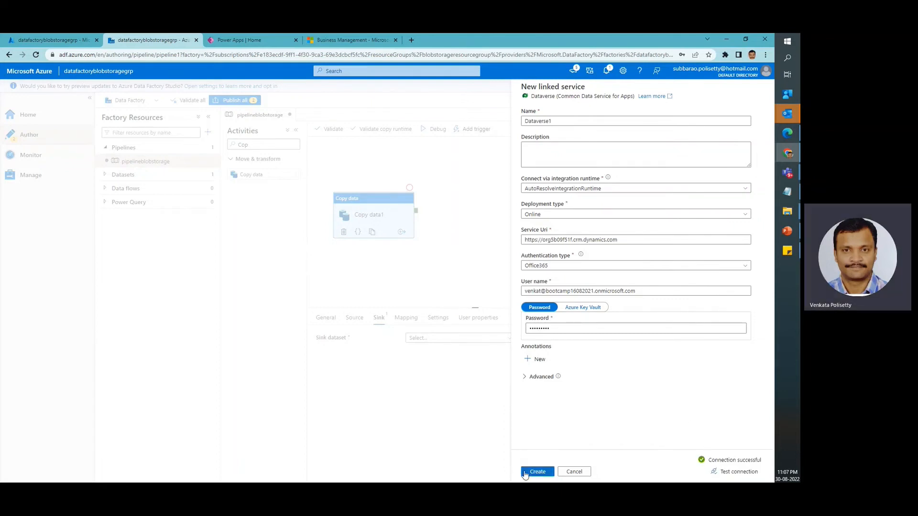
{"action": "left_click", "coordinate": [525, 474]}
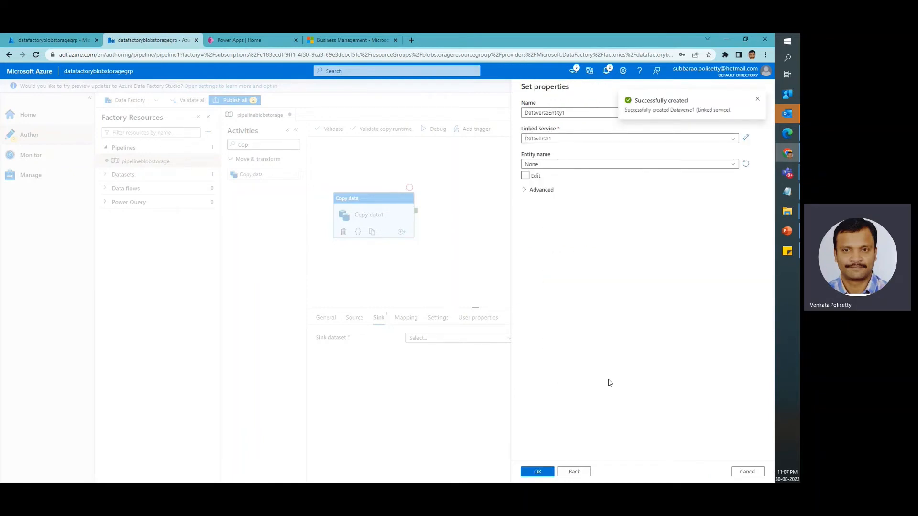
Set the sink dataset's entity to Contact (contact) and confirm the dataset properties
{"action": "left_click", "coordinate": [635, 165]}
{"action": "type", "text": "contact"}
{"action": "left_click", "coordinate": [557, 191]}
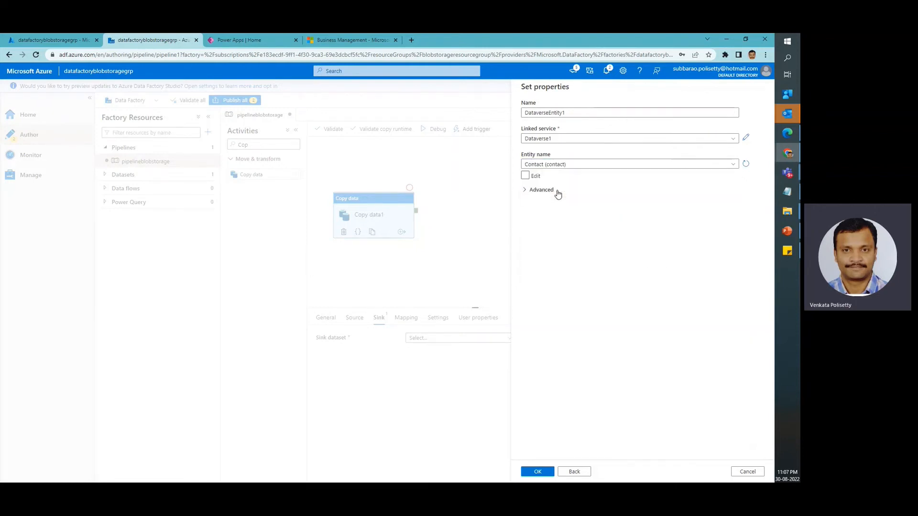
{"action": "left_click", "coordinate": [525, 190]}
{"action": "left_click", "coordinate": [526, 191]}
{"action": "left_click", "coordinate": [538, 472]}
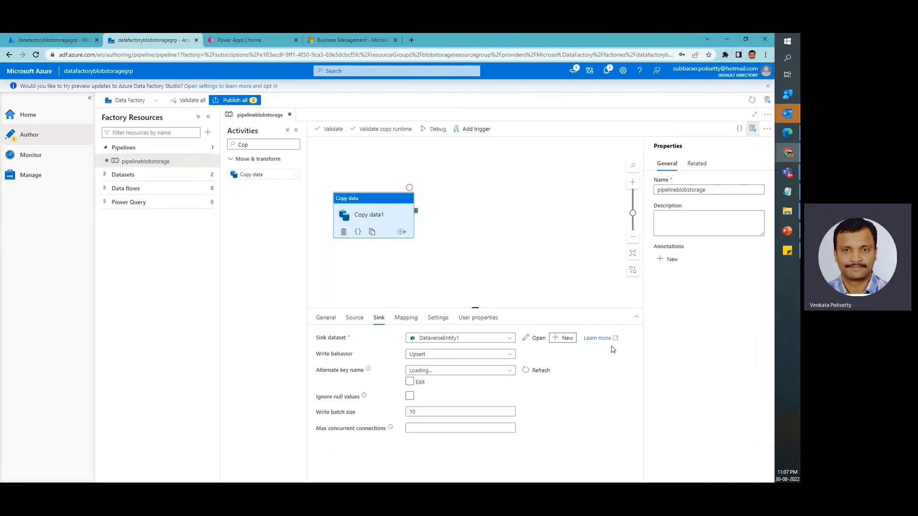
Check the Copy data activity's source and sink configuration and import the schemas for its column mapping
{"action": "left_click", "coordinate": [355, 318]}
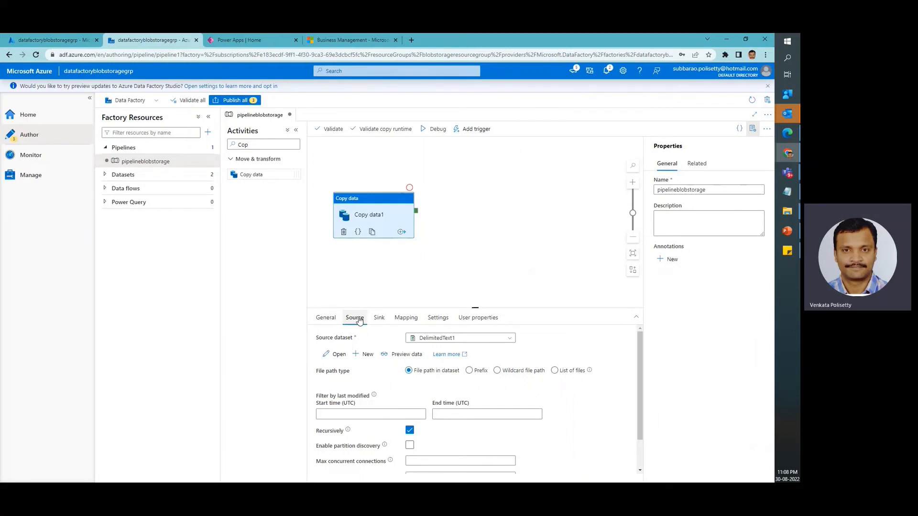
{"action": "left_click", "coordinate": [379, 319]}
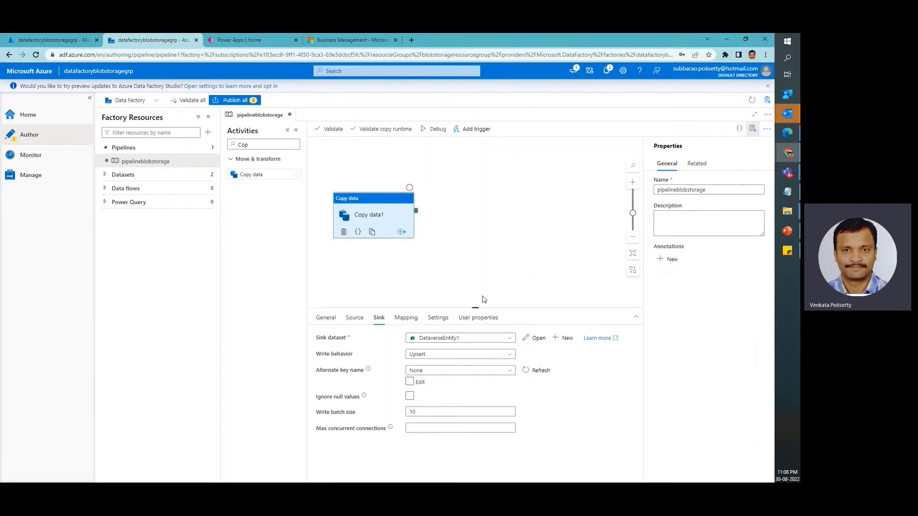
{"action": "left_click", "coordinate": [401, 323]}
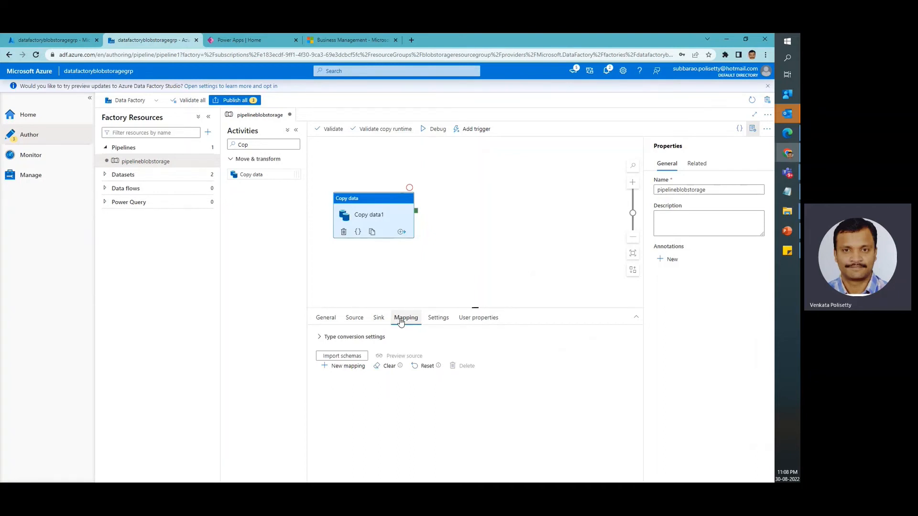
{"action": "left_click", "coordinate": [351, 359]}
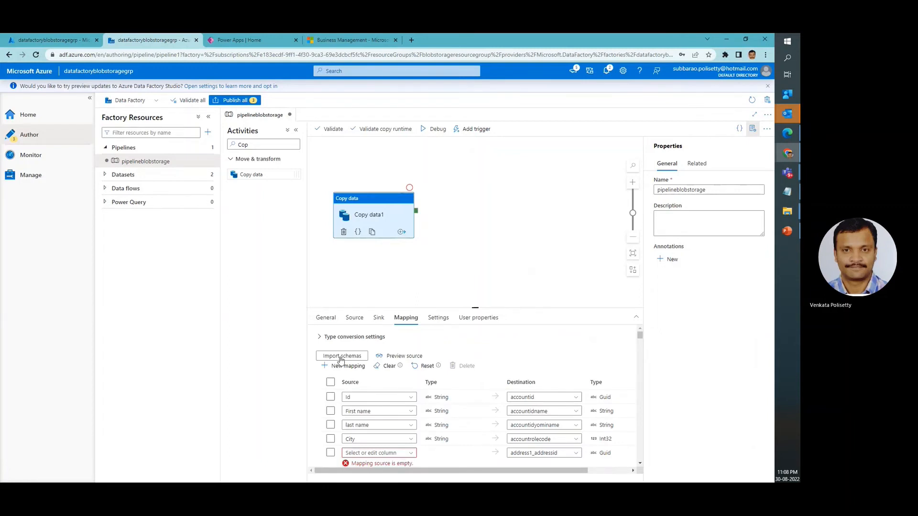
Delete all column mappings except those for Id, First name, last name and City
{"action": "scroll", "coordinate": [484, 385], "scroll_direction": "down", "scroll_amount": 1}
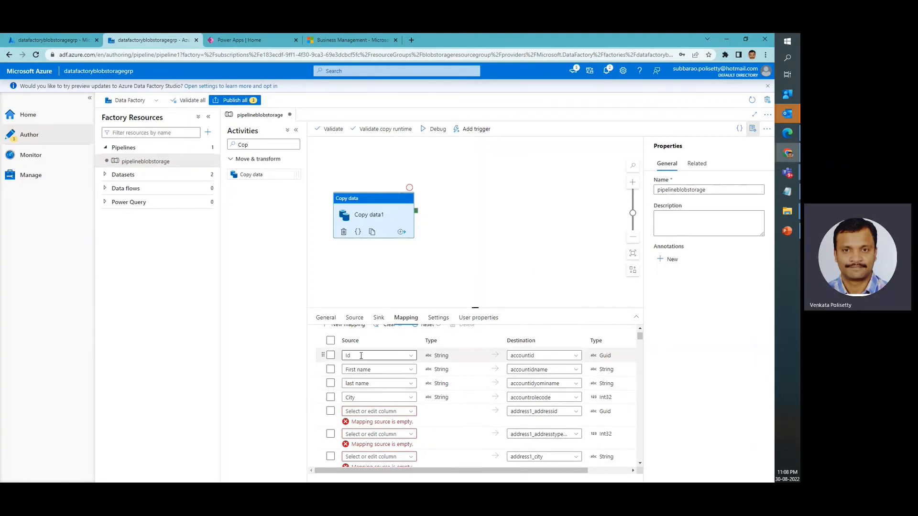
{"action": "left_click", "coordinate": [330, 341]}
{"action": "left_click", "coordinate": [330, 355]}
{"action": "left_click", "coordinate": [330, 369]}
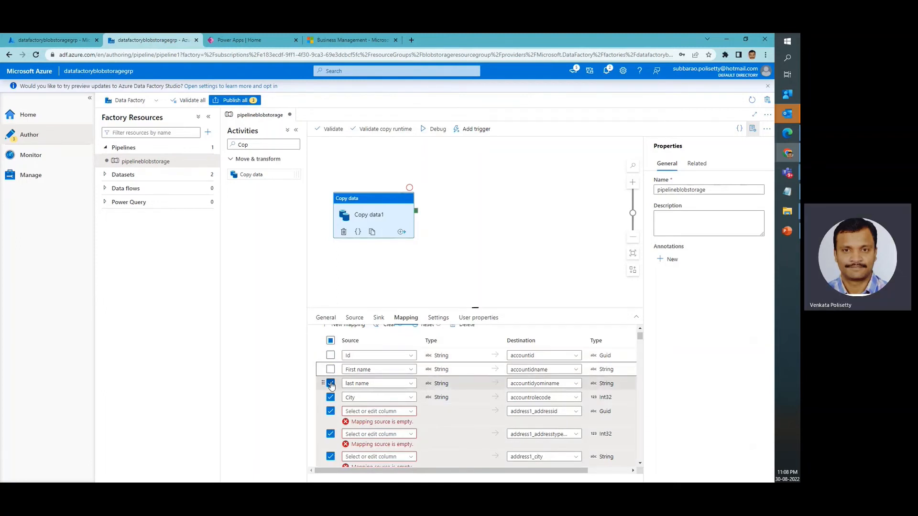
{"action": "left_click", "coordinate": [331, 383]}
{"action": "left_click", "coordinate": [330, 397]}
{"action": "scroll", "coordinate": [342, 399], "scroll_direction": "up", "scroll_amount": 2}
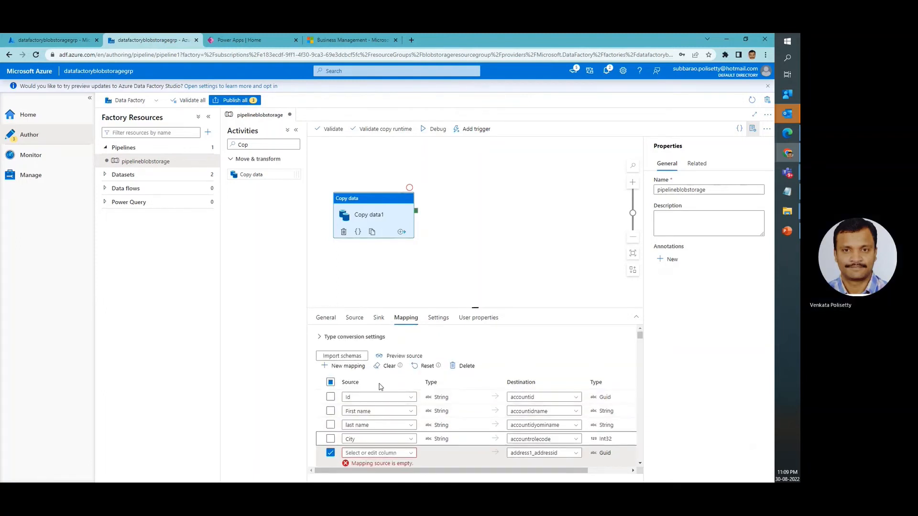
{"action": "left_click", "coordinate": [467, 366]}
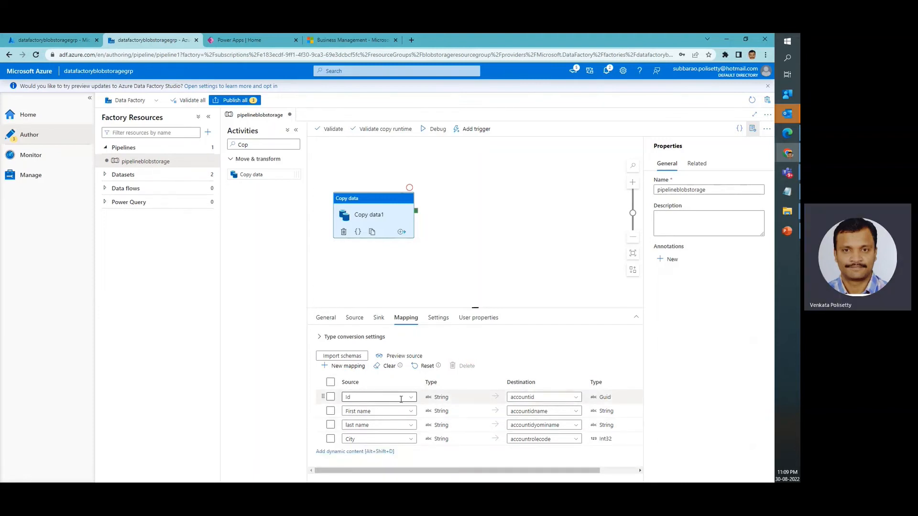
Map the Id source column to the contactid destination column
{"action": "left_click", "coordinate": [565, 397]}
{"action": "type", "text": "contact"}
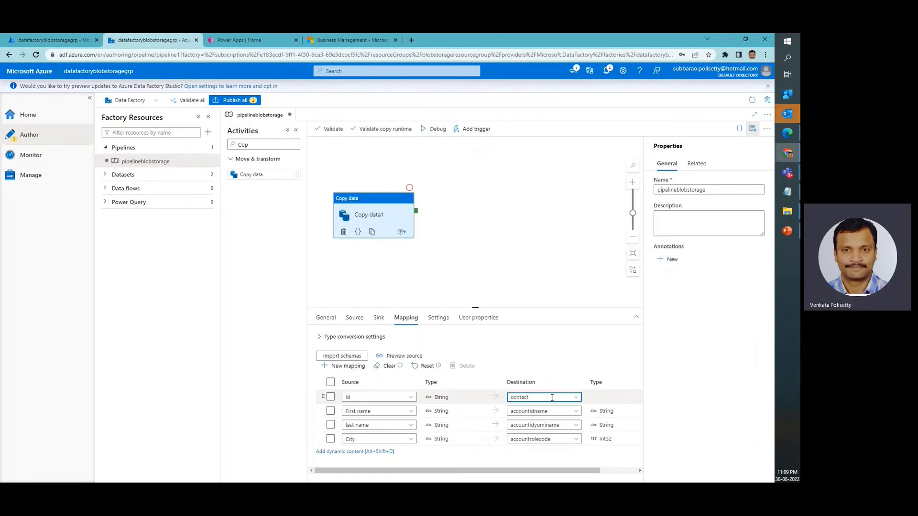
{"action": "type", "text": "id"}
{"action": "left_click", "coordinate": [577, 400]}
{"action": "left_click", "coordinate": [538, 424]}
Map the First name source column to firstname and the last name column to lastname
{"action": "left_click", "coordinate": [576, 412]}
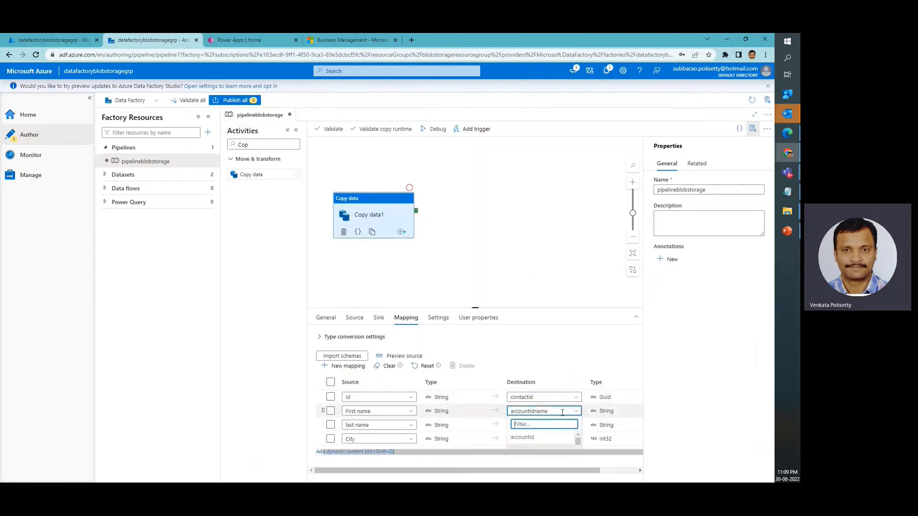
{"action": "type", "text": "firs"}
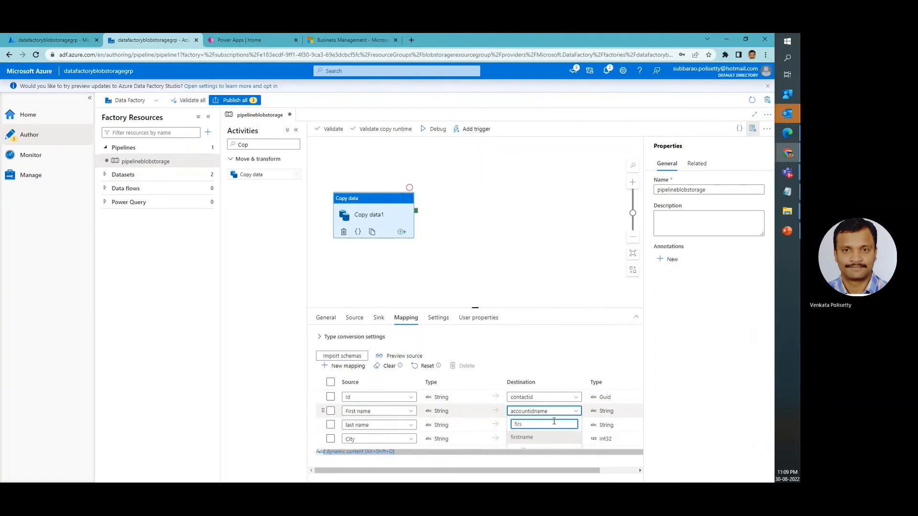
{"action": "left_click", "coordinate": [547, 438]}
{"action": "left_click", "coordinate": [570, 422]}
{"action": "type", "text": "last"}
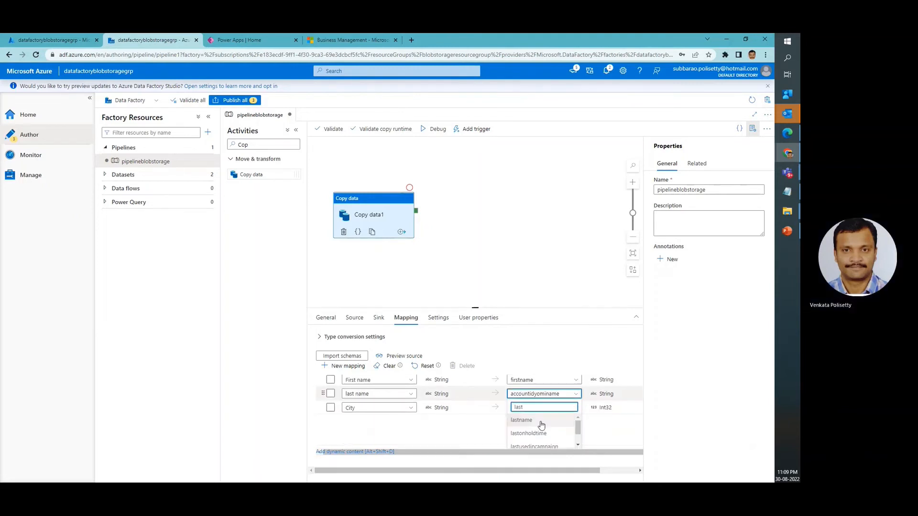
{"action": "left_click", "coordinate": [539, 426]}
Map the City source column to the address1_city destination column
{"action": "left_click", "coordinate": [570, 439]}
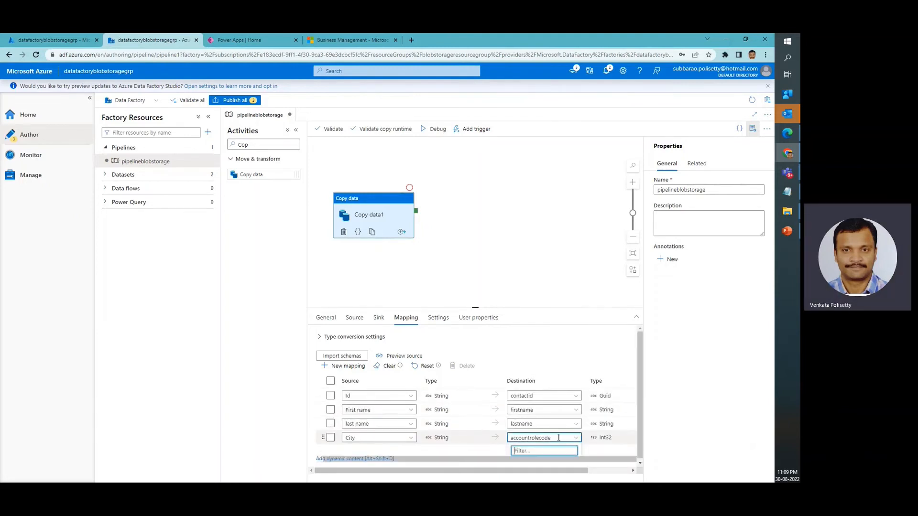
{"action": "type", "text": "addre"}
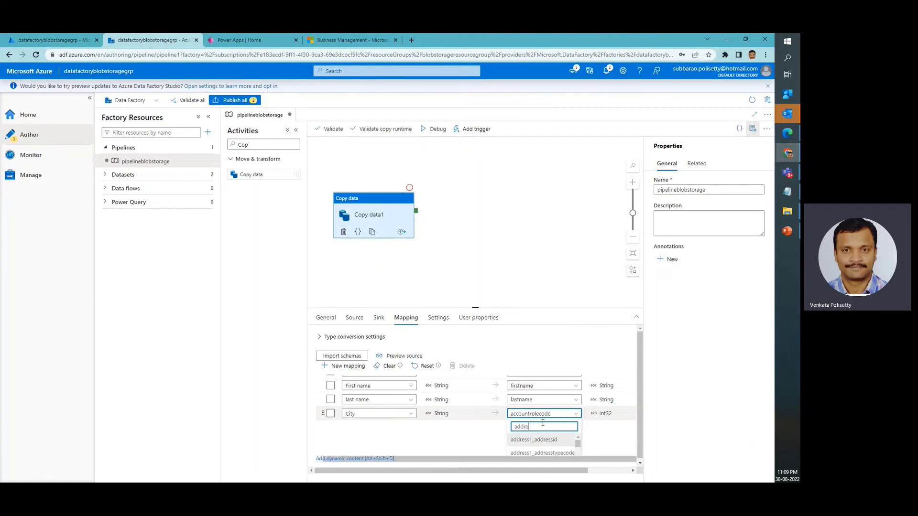
{"action": "type", "text": "ss1_city"}
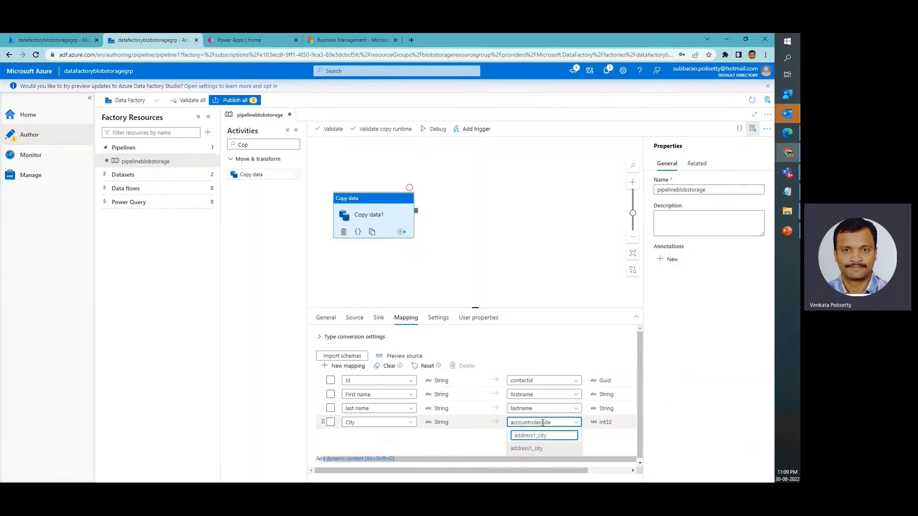
{"action": "left_click", "coordinate": [538, 448]}
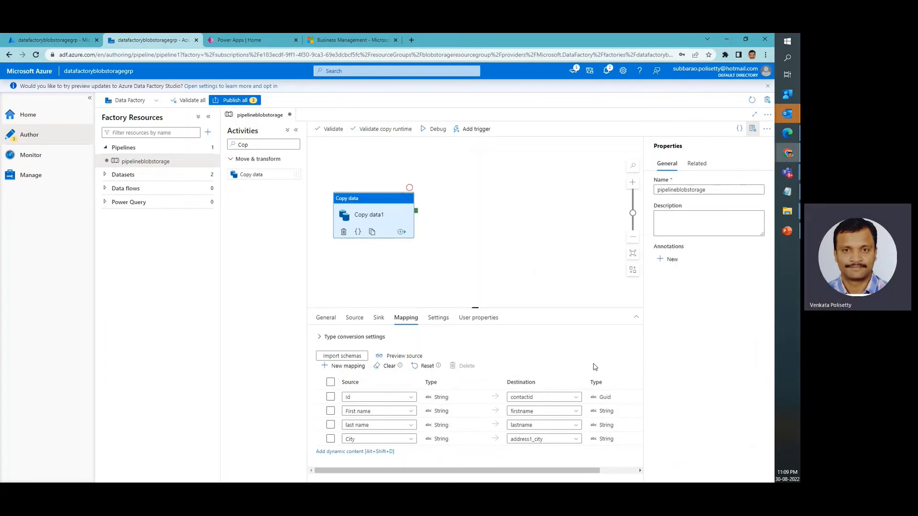
Preview the Contacts.csv source data and look over the complete column mapping
{"action": "left_click", "coordinate": [406, 357]}
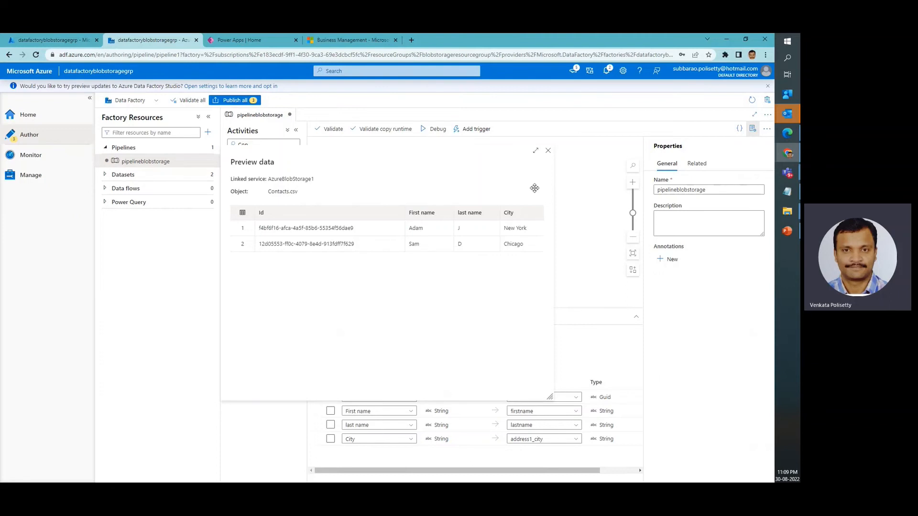
{"action": "left_click", "coordinate": [549, 151]}
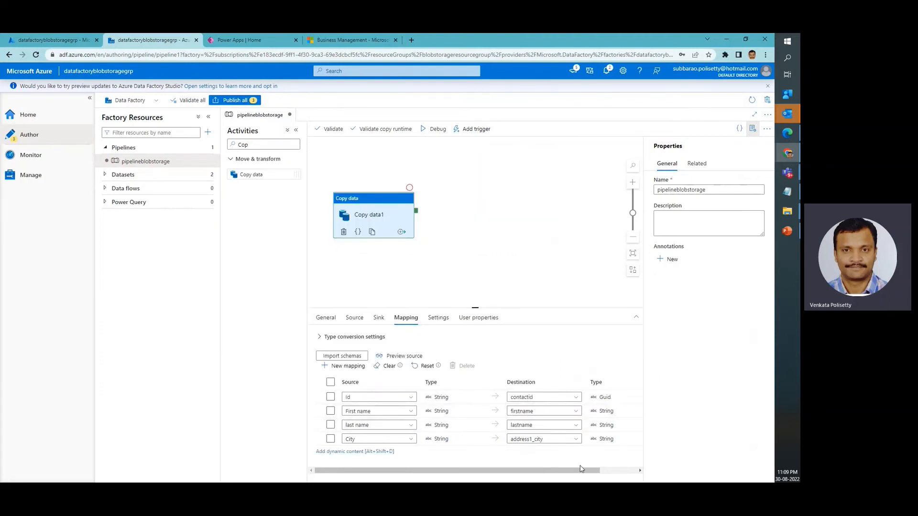
{"action": "mouse_move", "coordinate": [582, 471]}
{"action": "left_mouse_down"}
{"action": "mouse_move", "coordinate": [631, 473]}
{"action": "mouse_move", "coordinate": [583, 472]}
{"action": "left_mouse_up"}
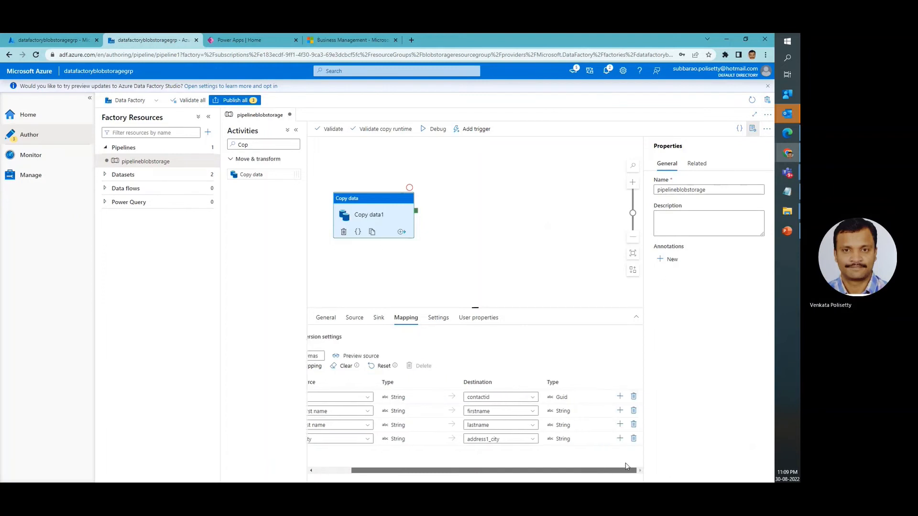
Review the Copy data activity's settings, user properties, general options, source, sink and column mapping
{"action": "left_click", "coordinate": [437, 319]}
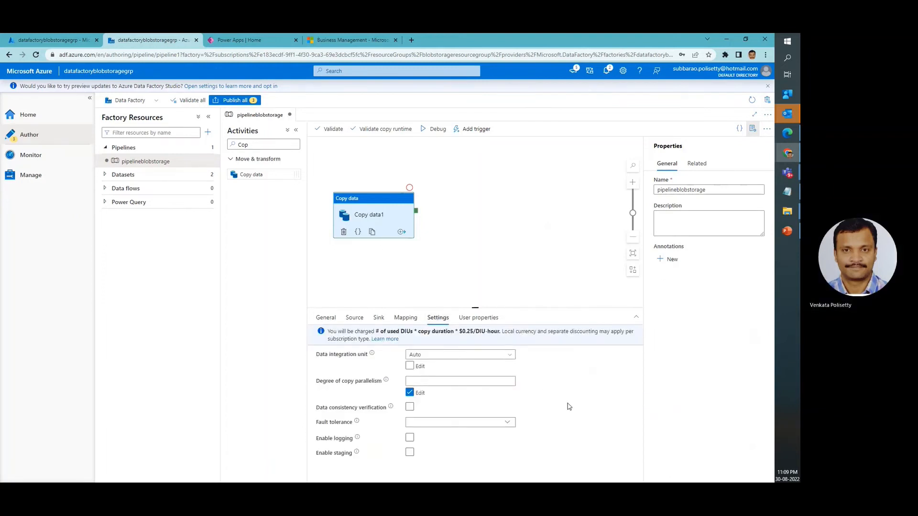
{"action": "mouse_move", "coordinate": [372, 354]}
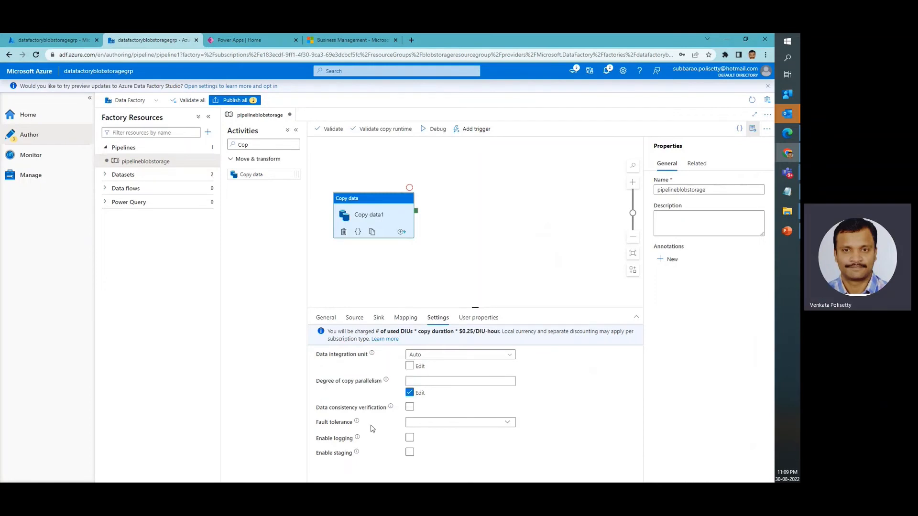
{"action": "left_click", "coordinate": [483, 318]}
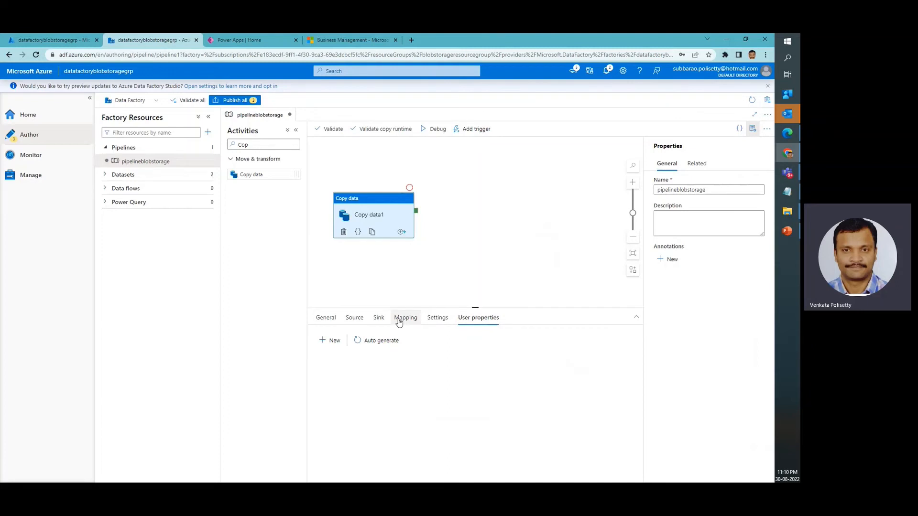
{"action": "left_click", "coordinate": [437, 321]}
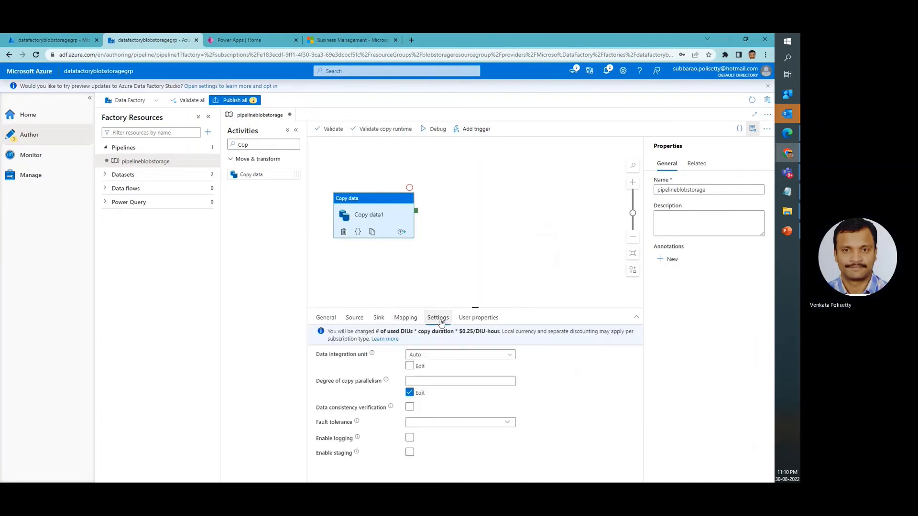
{"action": "left_click", "coordinate": [416, 321]}
{"action": "left_click", "coordinate": [378, 319]}
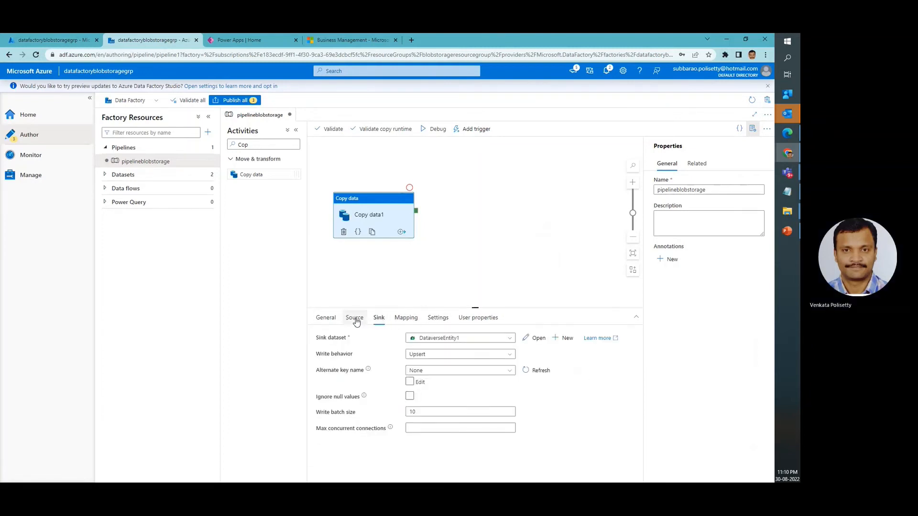
{"action": "left_click", "coordinate": [356, 322]}
{"action": "scroll", "coordinate": [546, 421], "scroll_direction": "down", "scroll_amount": 2}
{"action": "scroll", "coordinate": [547, 429], "scroll_direction": "up", "scroll_amount": 2}
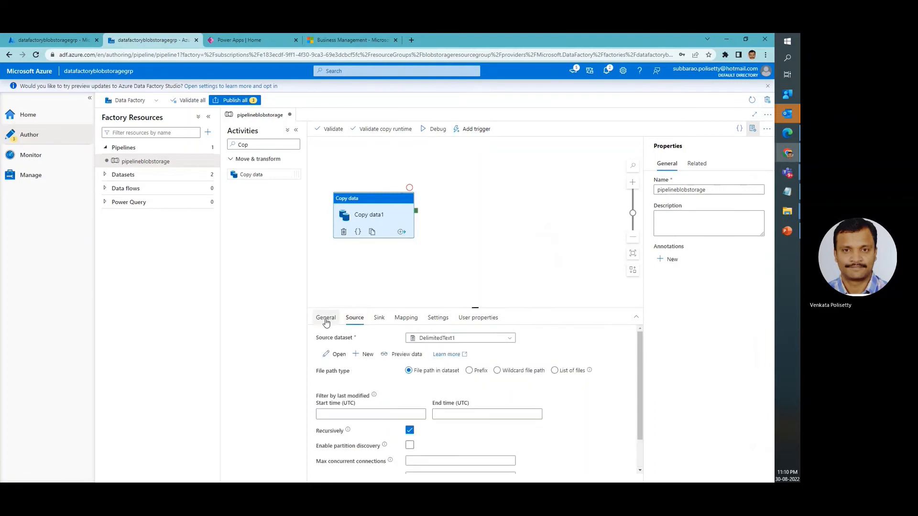
{"action": "left_click", "coordinate": [325, 319]}
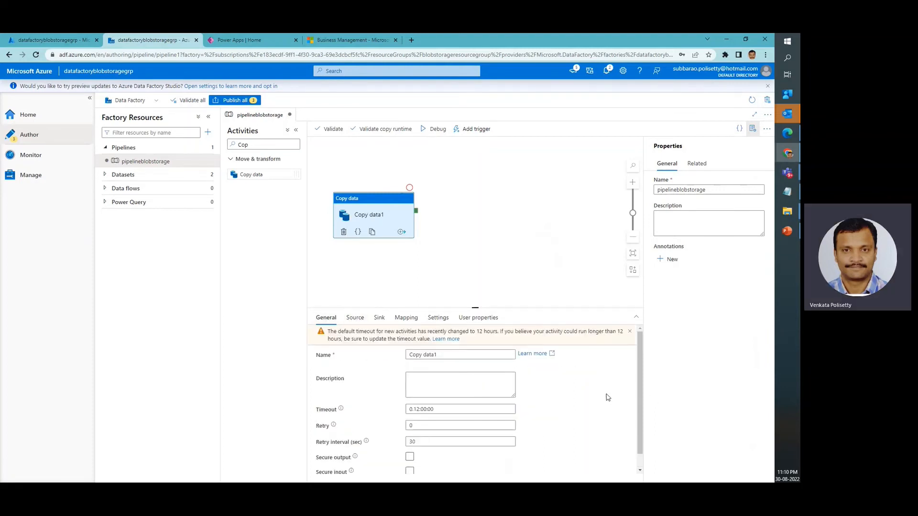
{"action": "left_click", "coordinate": [353, 322]}
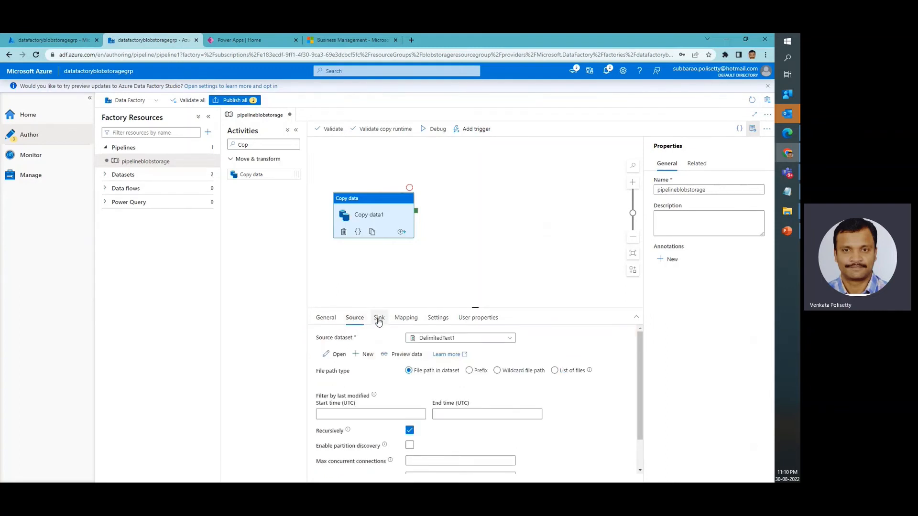
{"action": "left_click", "coordinate": [379, 320]}
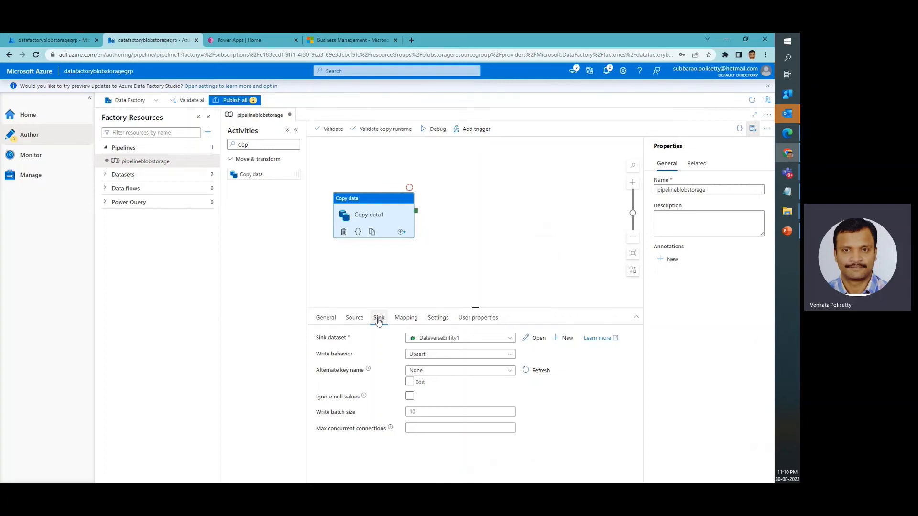
{"action": "left_click", "coordinate": [405, 319]}
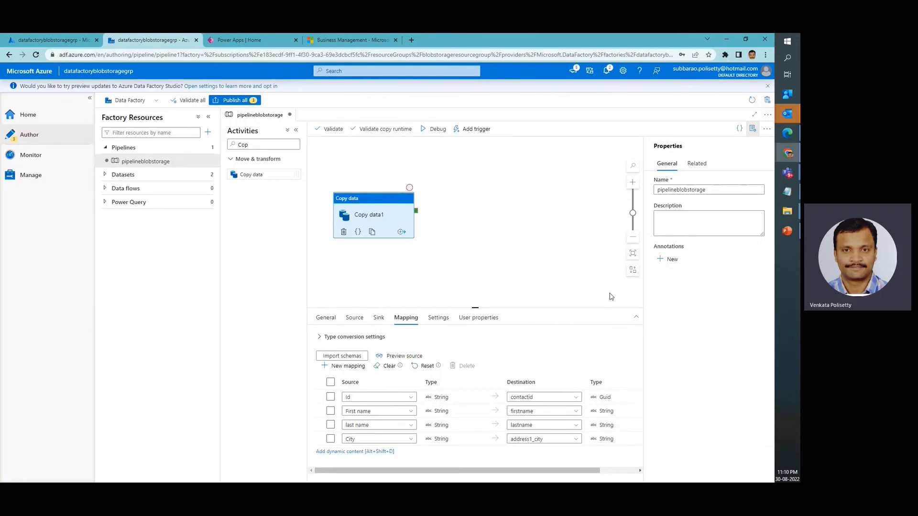
Validate the pipelineblobstorage pipeline, then start a debug run and look over its output row
{"action": "left_click", "coordinate": [330, 129]}
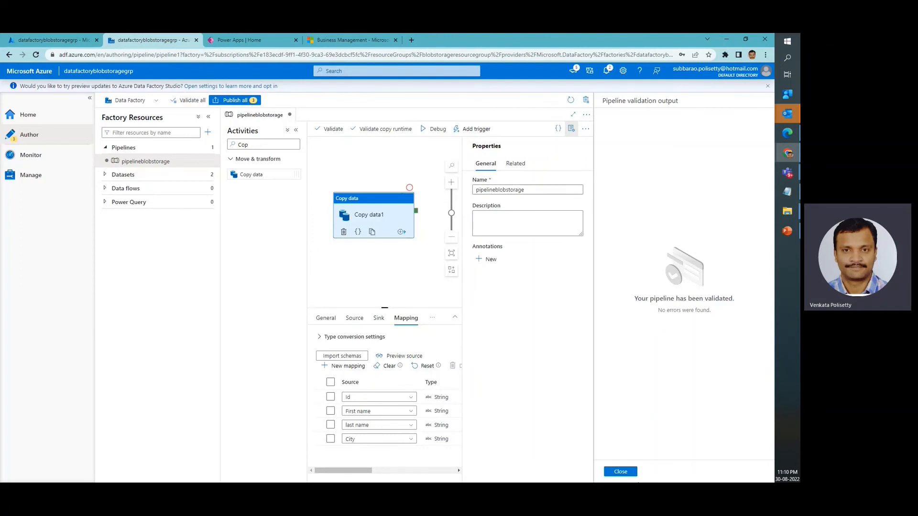
{"action": "left_click", "coordinate": [621, 471]}
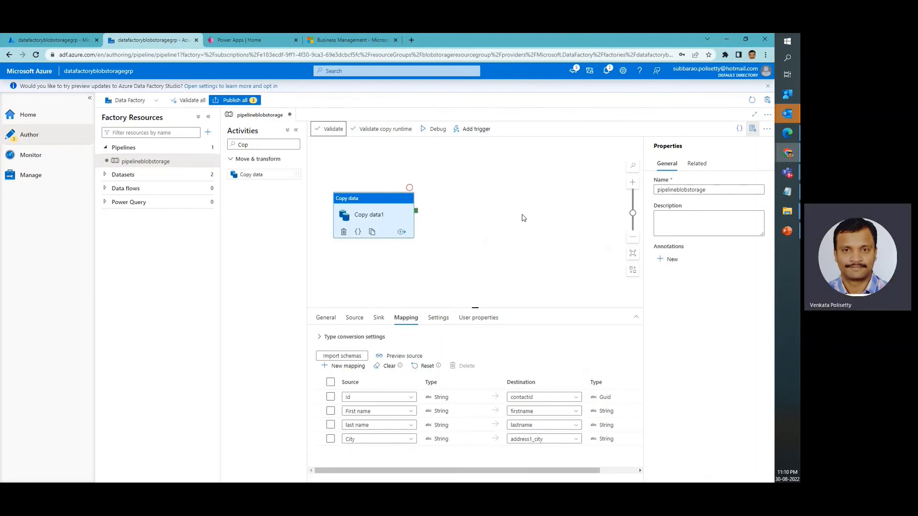
{"action": "left_click", "coordinate": [435, 130]}
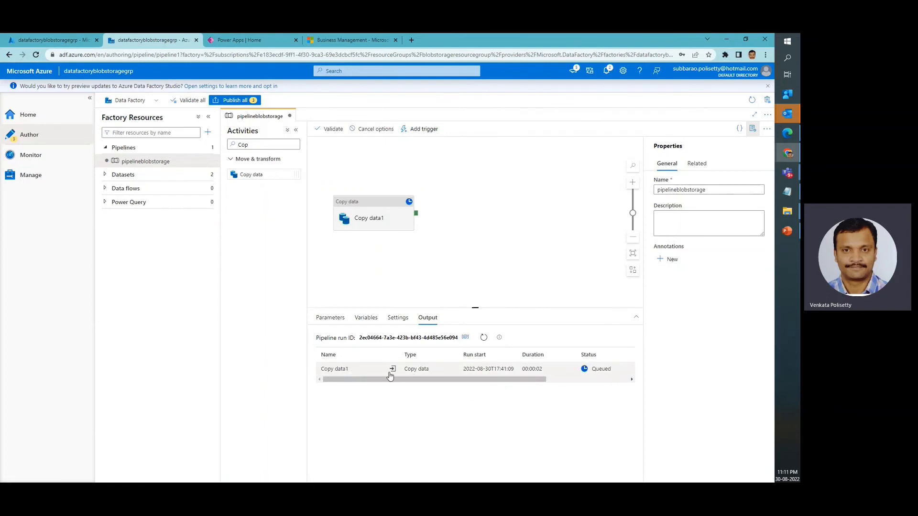
{"action": "left_click_drag", "start_coordinate": [543, 381], "coordinate": [576, 381]}
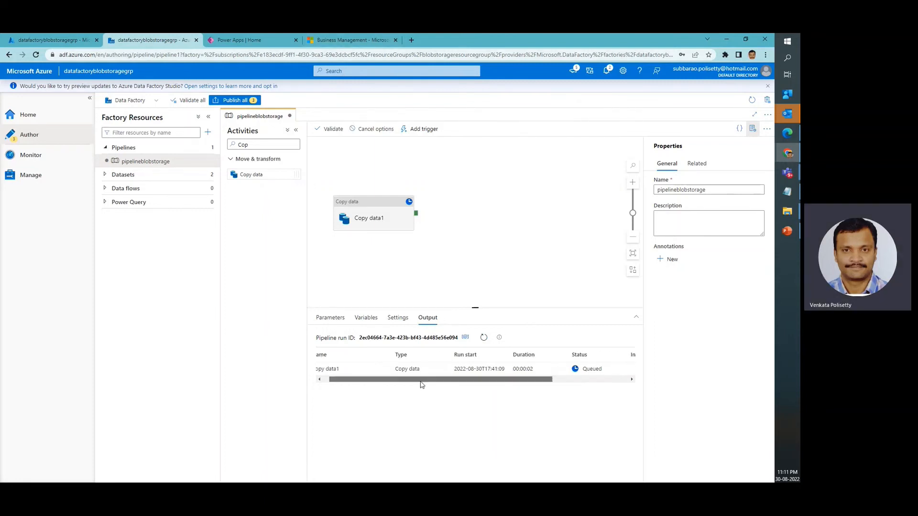
Switch to Dynamics 365 and run an Advanced Find query for Contacts
{"action": "left_click", "coordinate": [358, 41]}
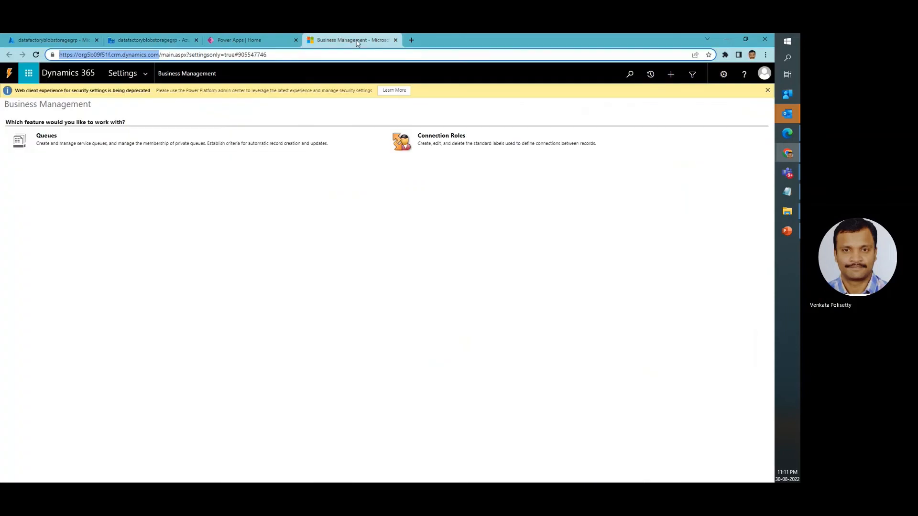
{"action": "left_click", "coordinate": [693, 74]}
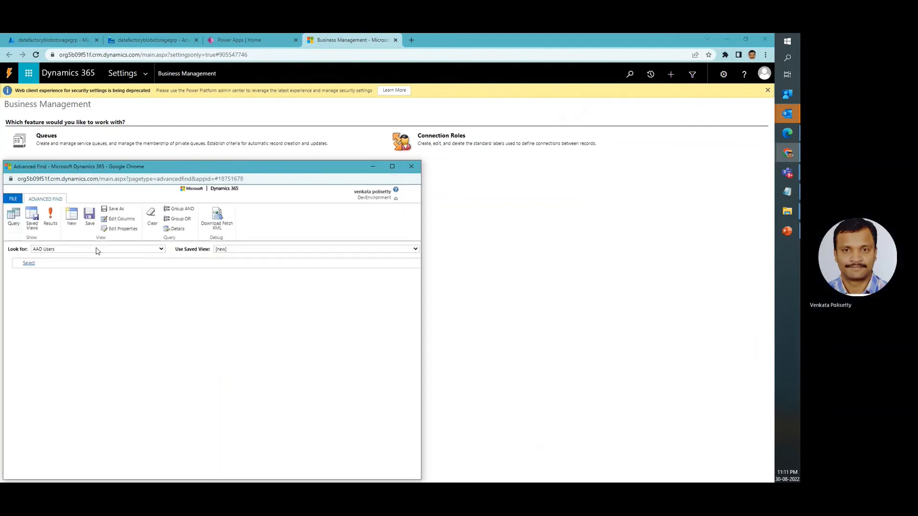
{"action": "left_click", "coordinate": [96, 248]}
{"action": "type", "text": "cont"}
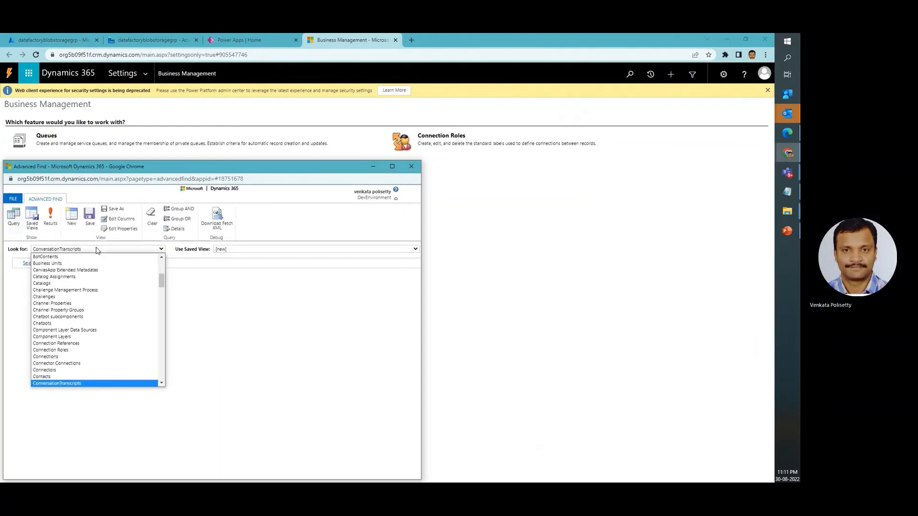
{"action": "key", "text": "Return"}
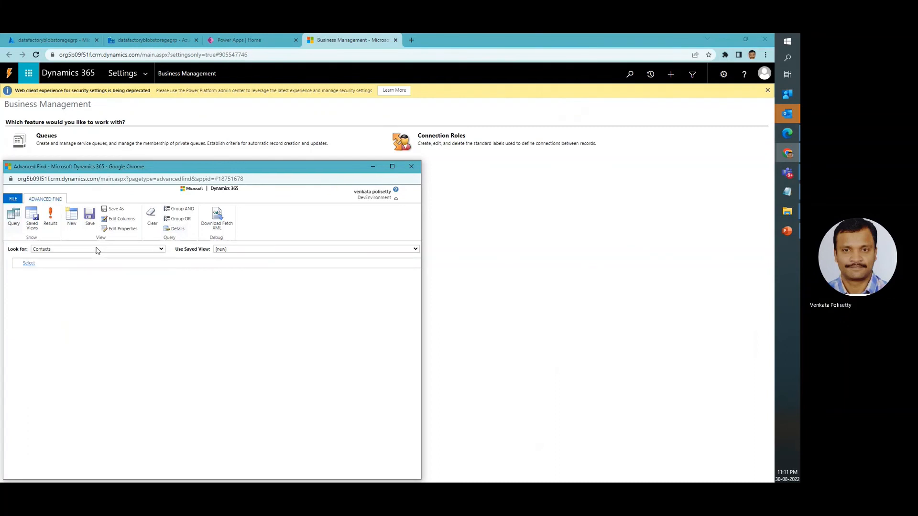
{"action": "left_click", "coordinate": [50, 220]}
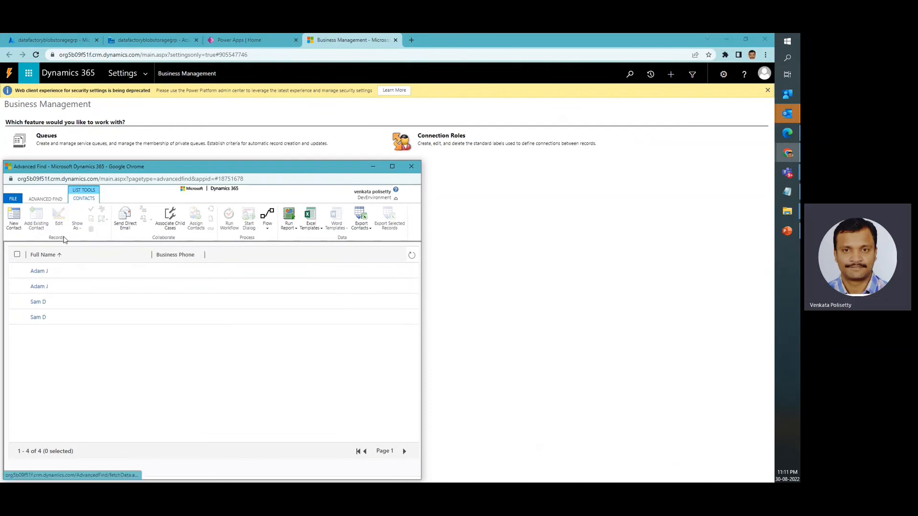
Select all contacts in the Advanced Find results and delete them
{"action": "left_click_drag", "start_coordinate": [142, 167], "coordinate": [303, 166]}
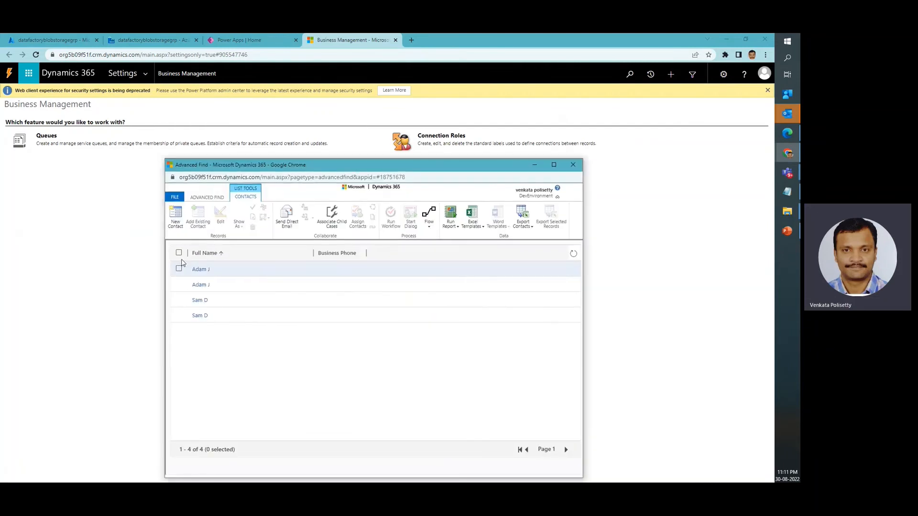
{"action": "left_click", "coordinate": [180, 255]}
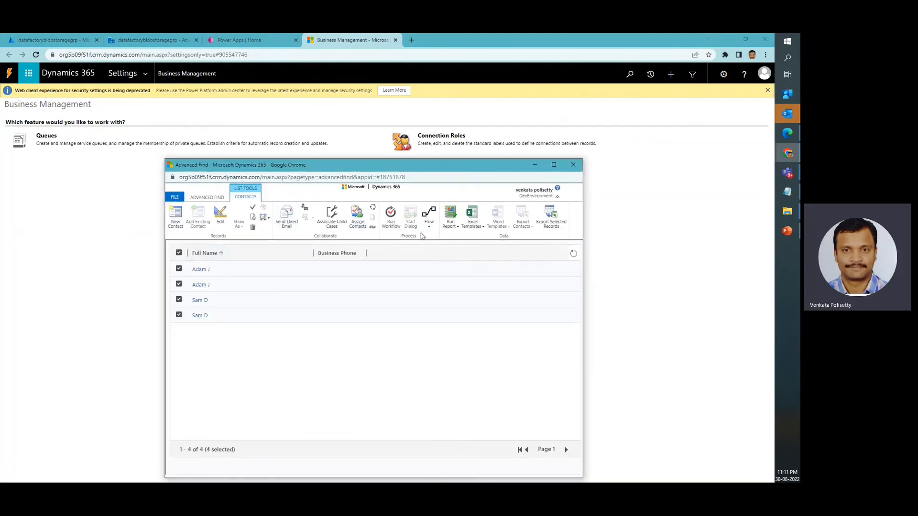
{"action": "left_click", "coordinate": [207, 197]}
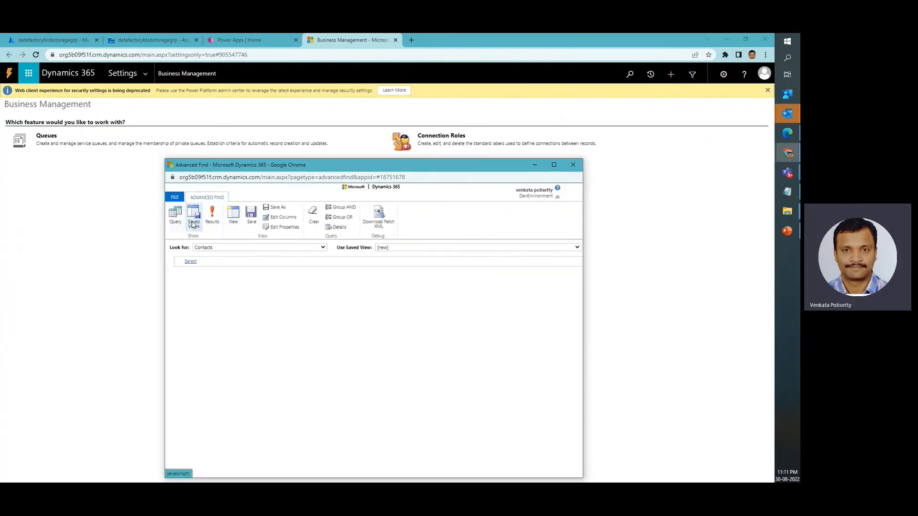
{"action": "left_click", "coordinate": [220, 221]}
{"action": "left_click", "coordinate": [179, 254]}
{"action": "left_click", "coordinate": [253, 227]}
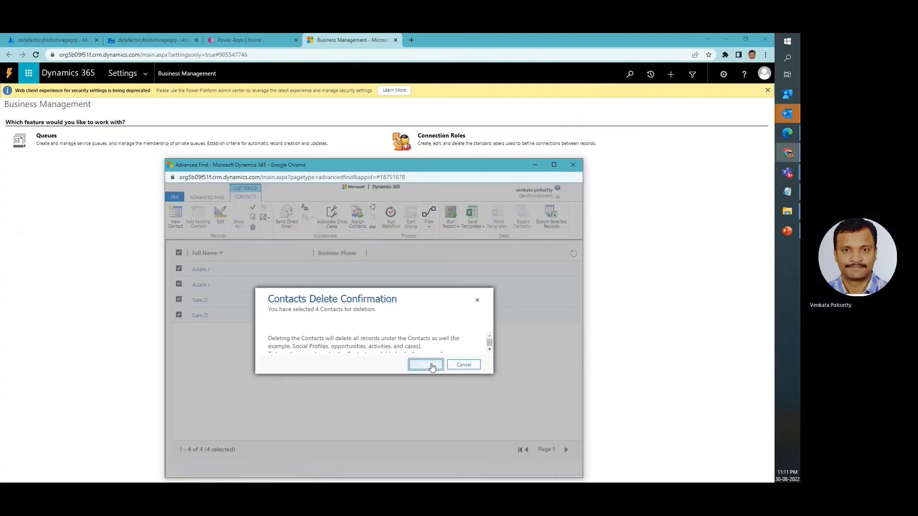
{"action": "left_click", "coordinate": [426, 366]}
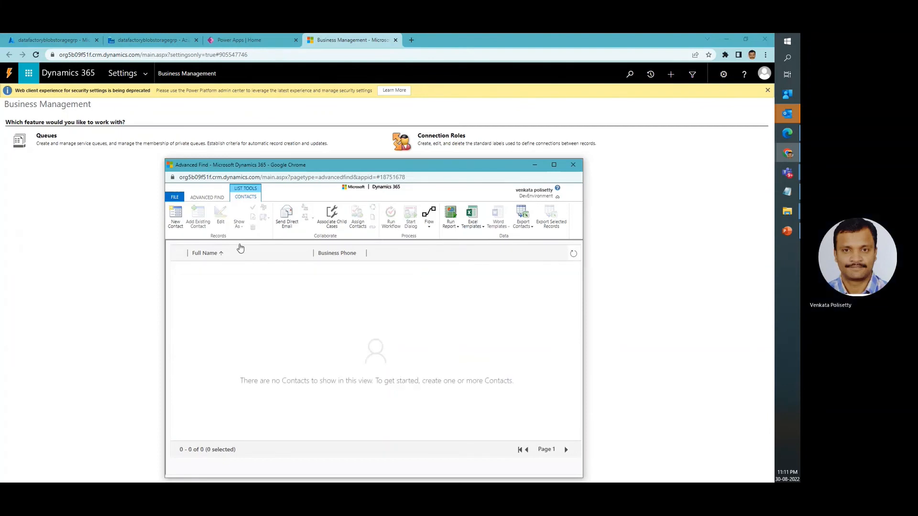
Open the column editor for the Contacts query and check the debug run in Data Factory while it loads
{"action": "left_click", "coordinate": [205, 198]}
{"action": "left_click", "coordinate": [279, 218]}
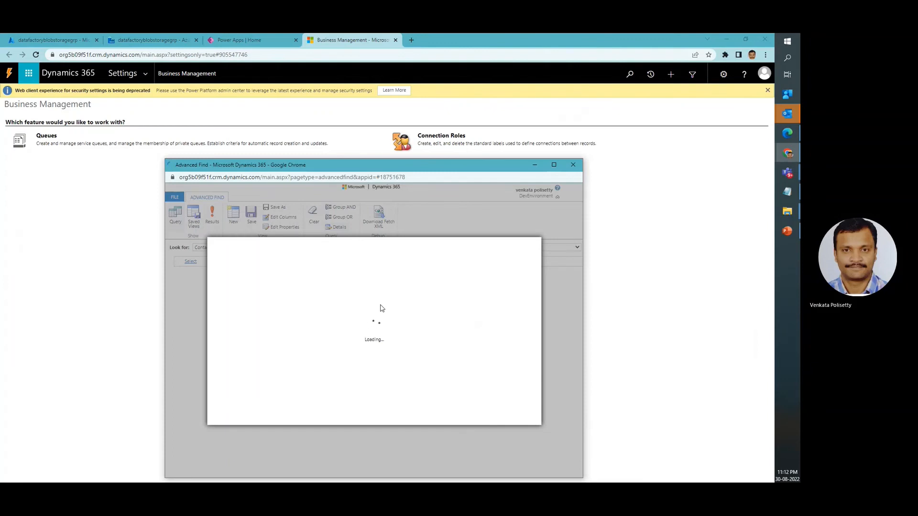
{"action": "left_click", "coordinate": [256, 39]}
{"action": "left_click", "coordinate": [352, 39]}
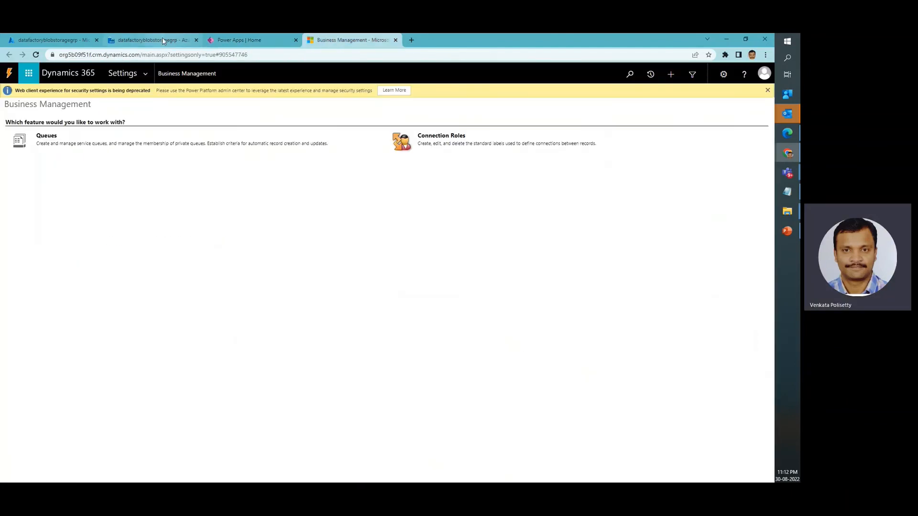
{"action": "left_click", "coordinate": [162, 40]}
{"action": "left_click_drag", "start_coordinate": [497, 381], "coordinate": [476, 381]}
{"action": "left_click", "coordinate": [335, 40]}
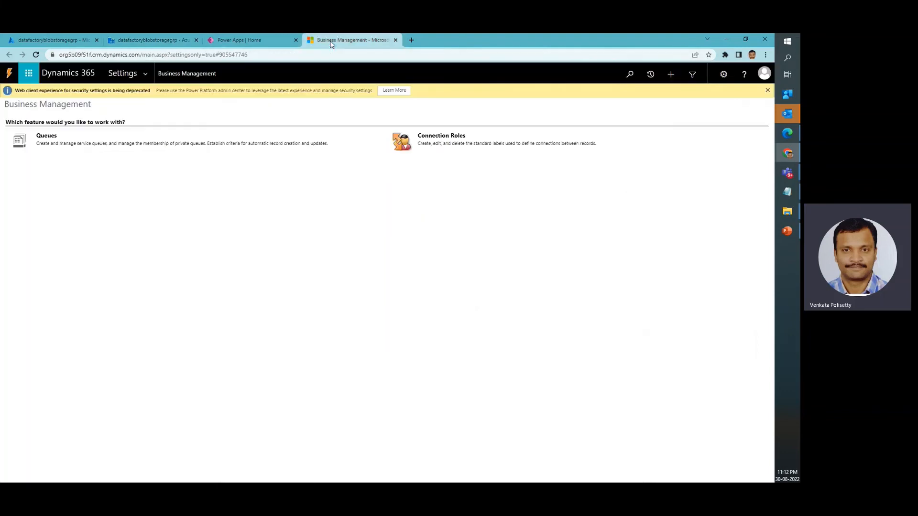
{"action": "left_click", "coordinate": [275, 43]}
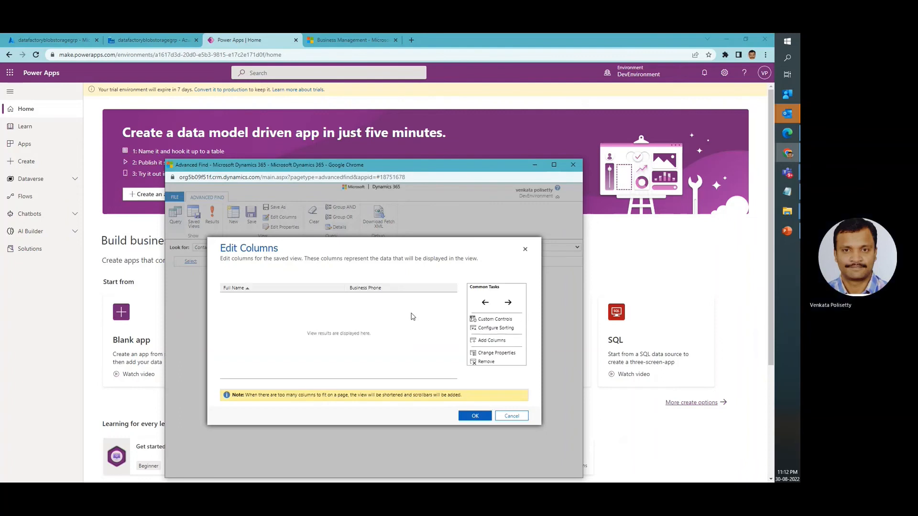
Start adding columns to the Contacts view and select First Name and Last Name
{"action": "left_click", "coordinate": [489, 342]}
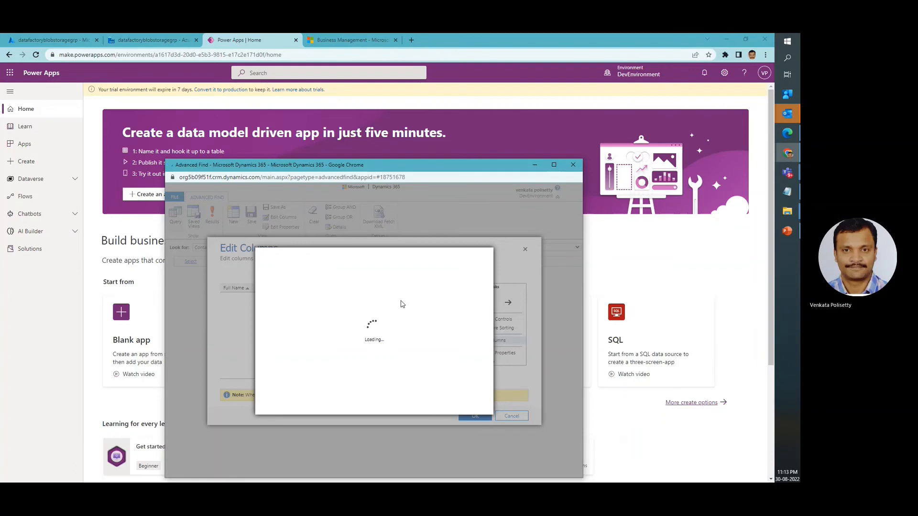
{"action": "key", "text": "ctrl+f"}
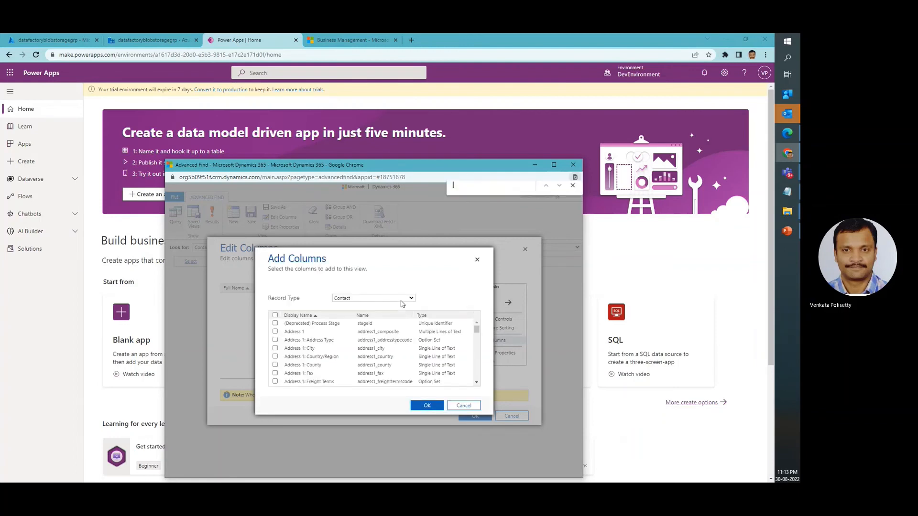
{"action": "type", "text": "first"}
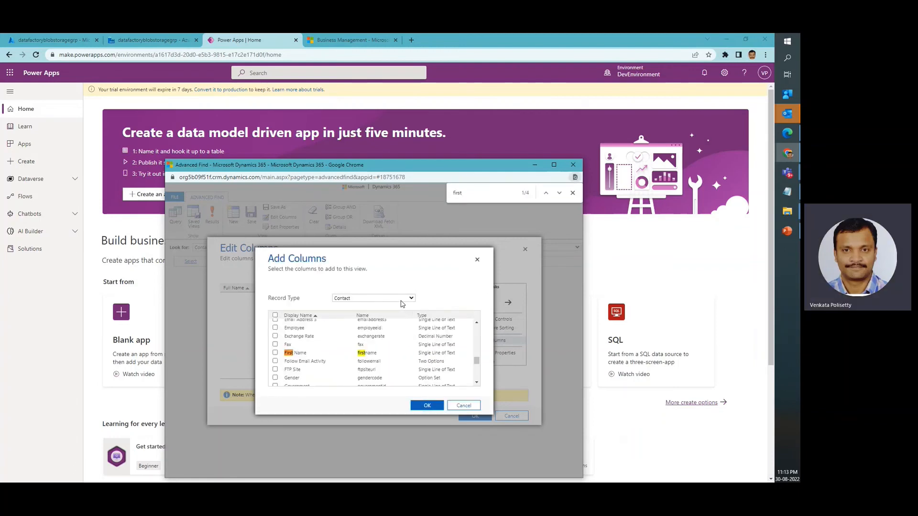
{"action": "left_click", "coordinate": [276, 353]}
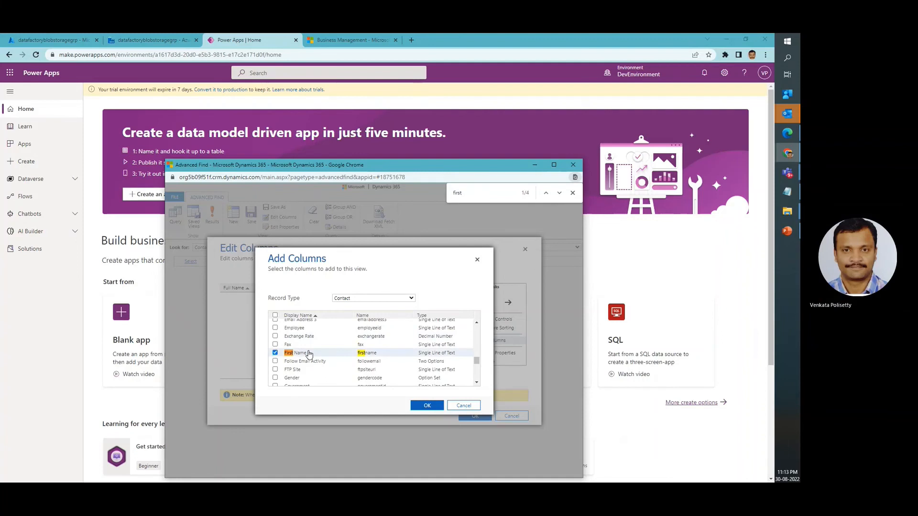
{"action": "double_click", "coordinate": [483, 191]}
{"action": "type", "text": "lastn"}
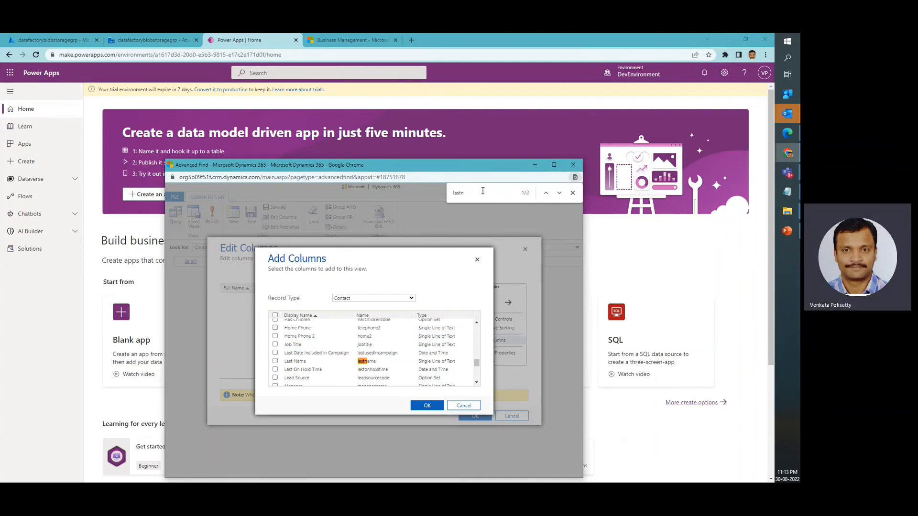
{"action": "left_click", "coordinate": [295, 362]}
Select the address1_city column as well and add the chosen columns to the Contacts view
{"action": "double_click", "coordinate": [479, 197]}
{"action": "type", "text": "address1_city"}
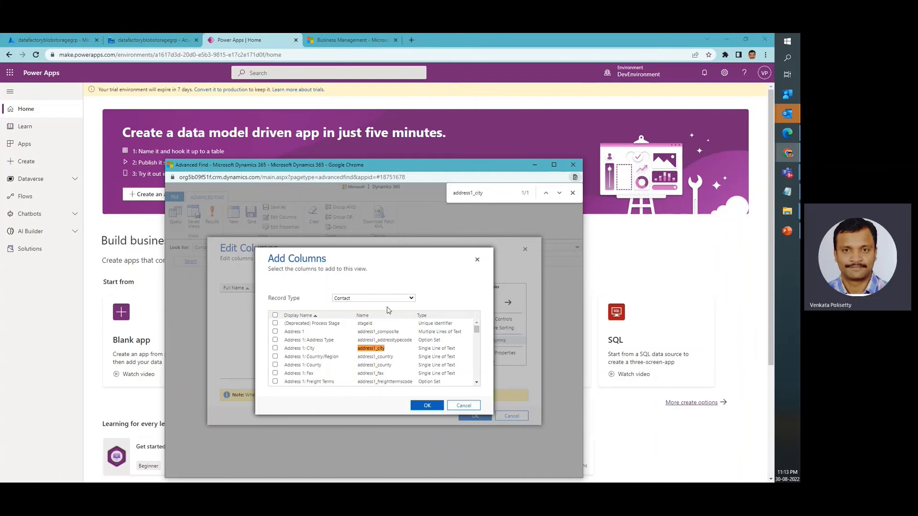
{"action": "left_click", "coordinate": [276, 348]}
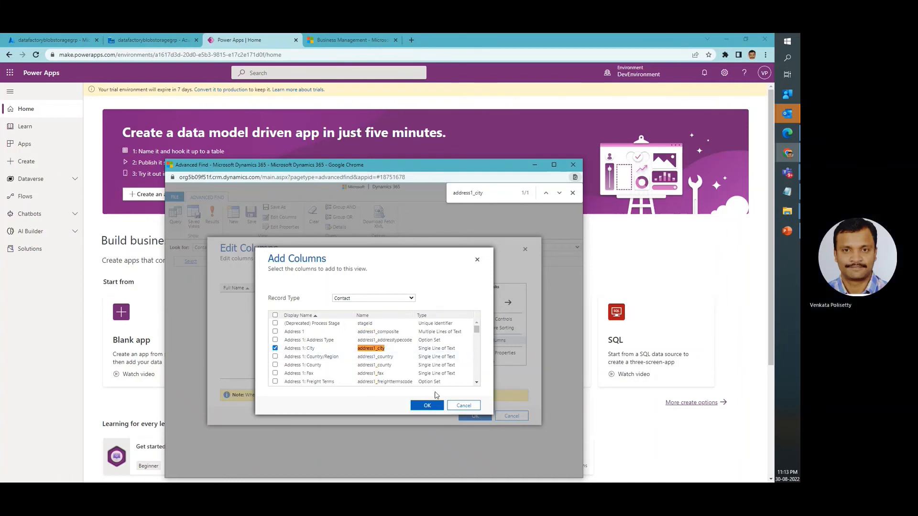
{"action": "left_click", "coordinate": [433, 408]}
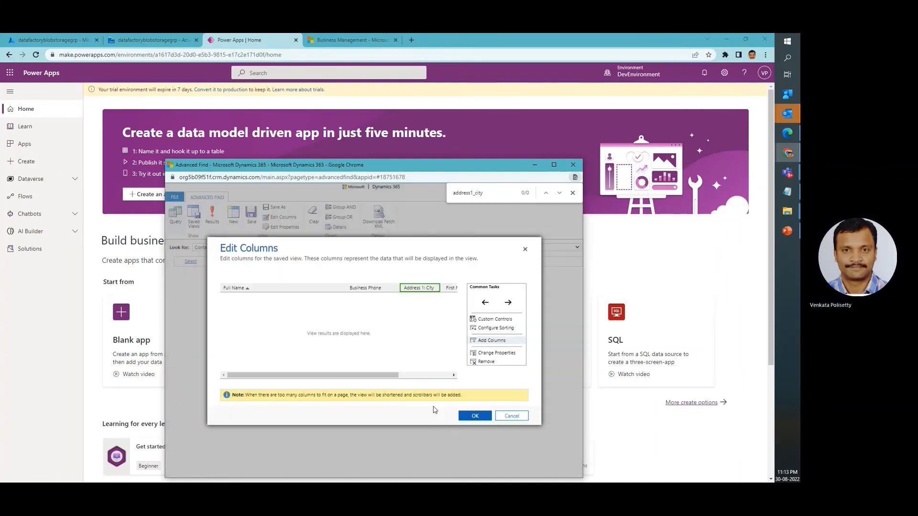
Remove the Business Phone column from the Contacts view, apply the column changes and show the query results
{"action": "left_click", "coordinate": [366, 289]}
{"action": "left_click", "coordinate": [505, 361]}
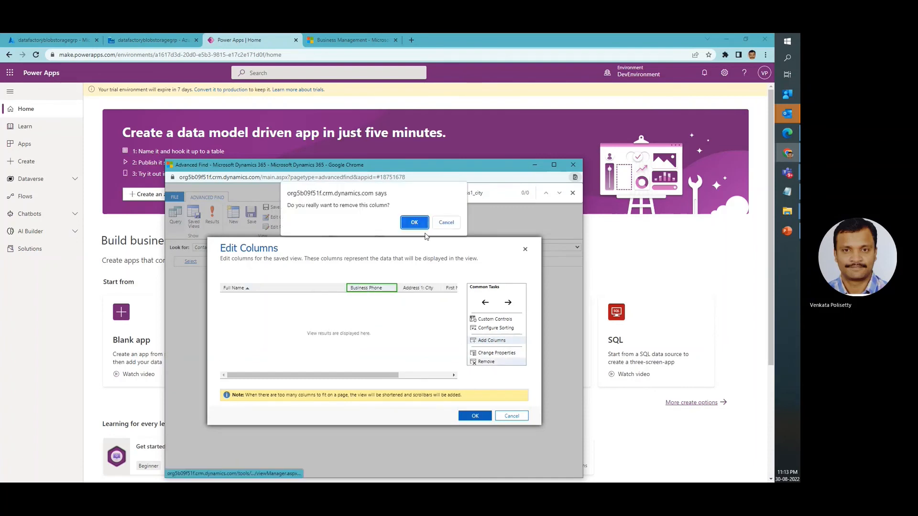
{"action": "left_click", "coordinate": [416, 221]}
{"action": "left_click", "coordinate": [475, 416]}
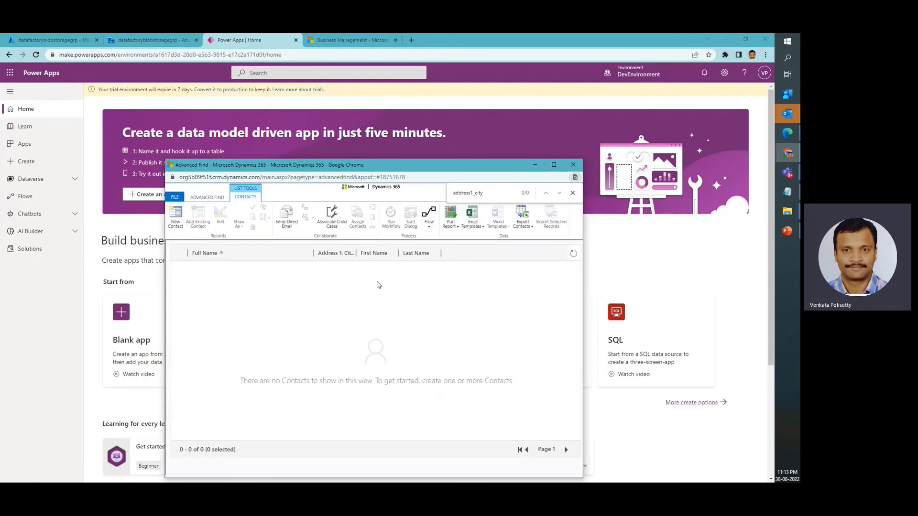
Return to Data Factory and start another debug run of the pipelineblobstorage pipeline
{"action": "left_click", "coordinate": [161, 42]}
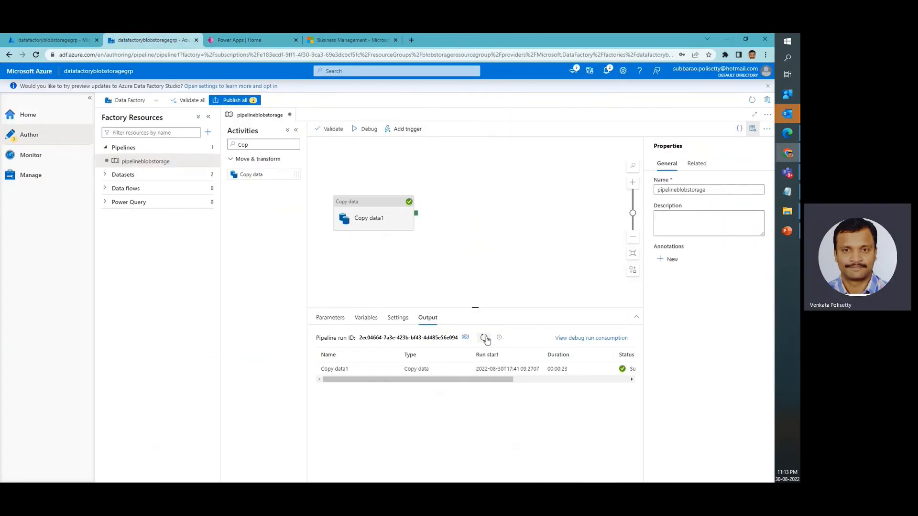
{"action": "left_click", "coordinate": [362, 132]}
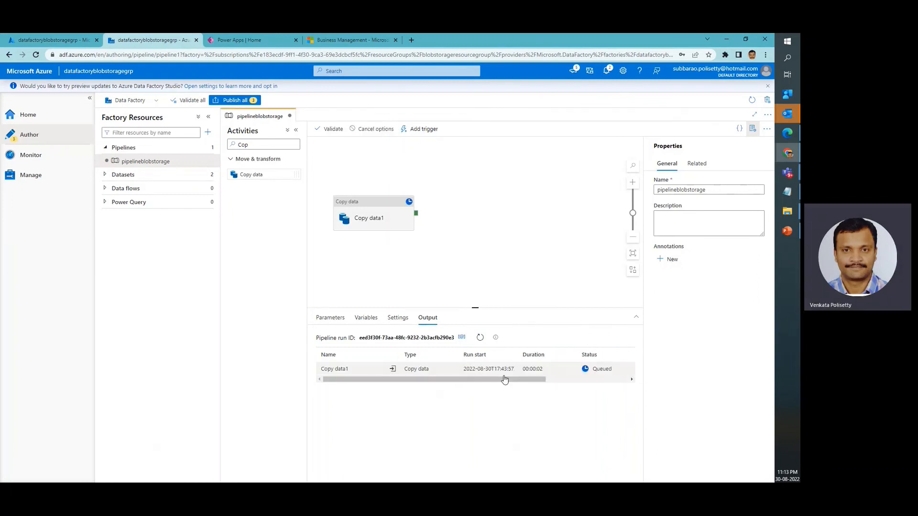
{"action": "left_click_drag", "start_coordinate": [501, 381], "coordinate": [583, 381]}
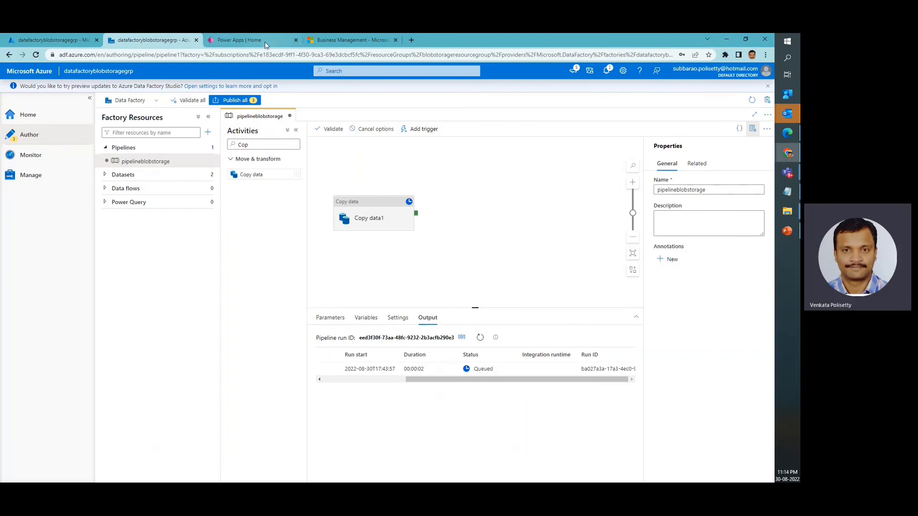
Switch to Dynamics 365 and refresh the Contacts results in Advanced Find
{"action": "left_click", "coordinate": [249, 40]}
{"action": "left_click", "coordinate": [351, 40]}
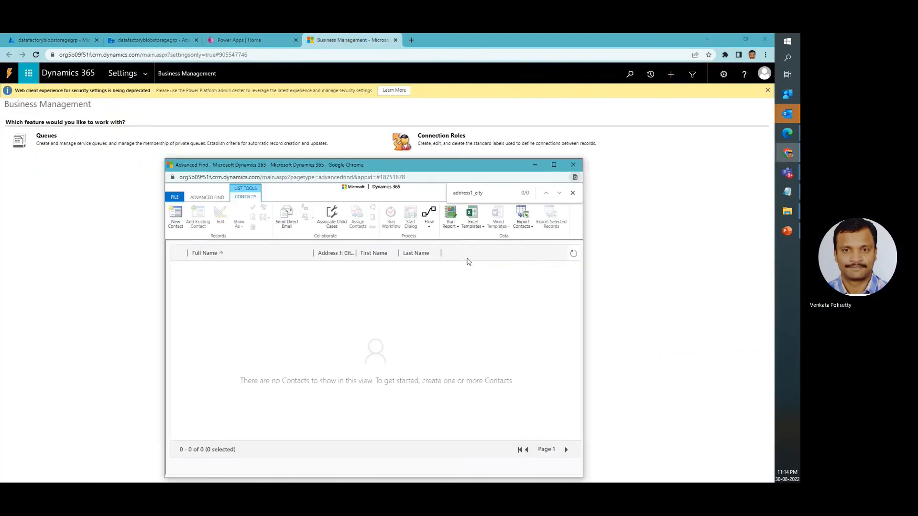
{"action": "left_click", "coordinate": [573, 254]}
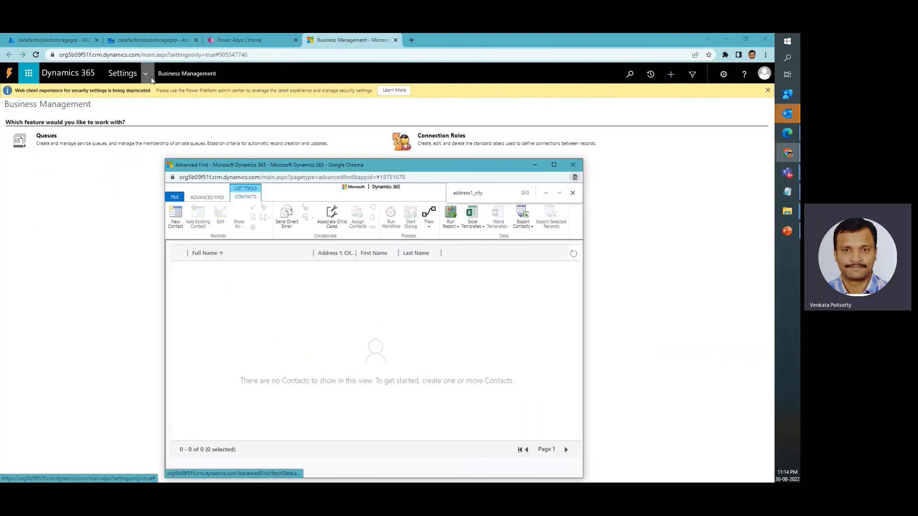
Go back to Data Factory, refresh the debug run output and check the Copy data1 activity's status
{"action": "left_click", "coordinate": [139, 46]}
{"action": "left_click", "coordinate": [139, 40]}
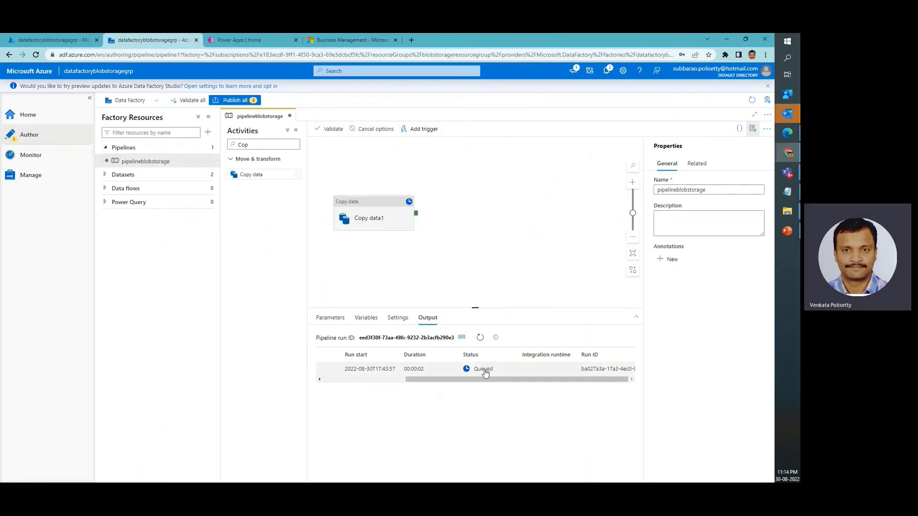
{"action": "left_click", "coordinate": [480, 338]}
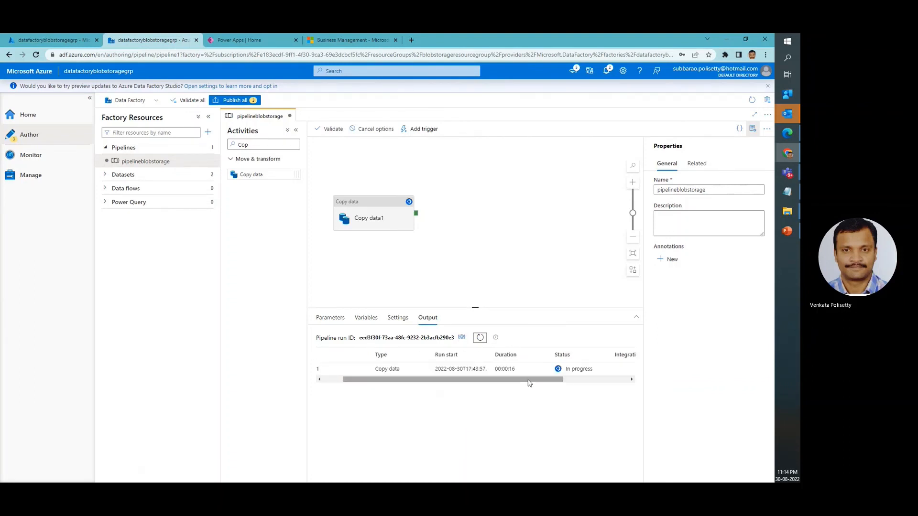
{"action": "left_click_drag", "start_coordinate": [530, 383], "coordinate": [552, 380]}
{"action": "mouse_move", "coordinate": [531, 367]}
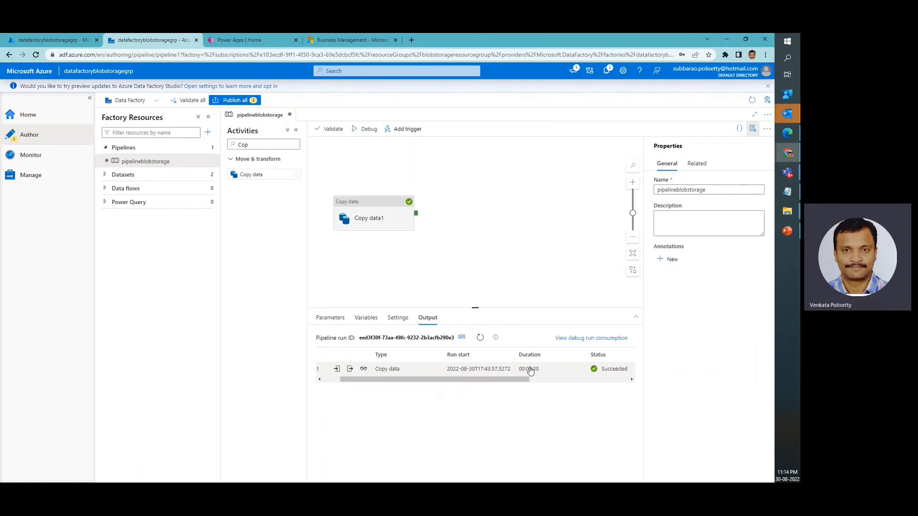
Check the rest of the Copy data1 run details and refresh the Contacts results in Dynamics 365 Advanced Find
{"action": "left_click_drag", "start_coordinate": [520, 381], "coordinate": [608, 382]}
{"action": "key", "text": "alt+Tab"}
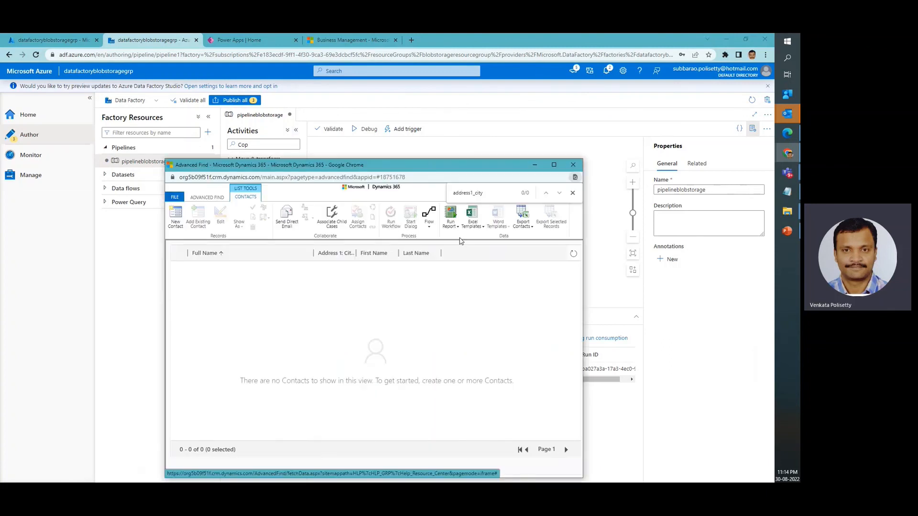
{"action": "left_click", "coordinate": [574, 253]}
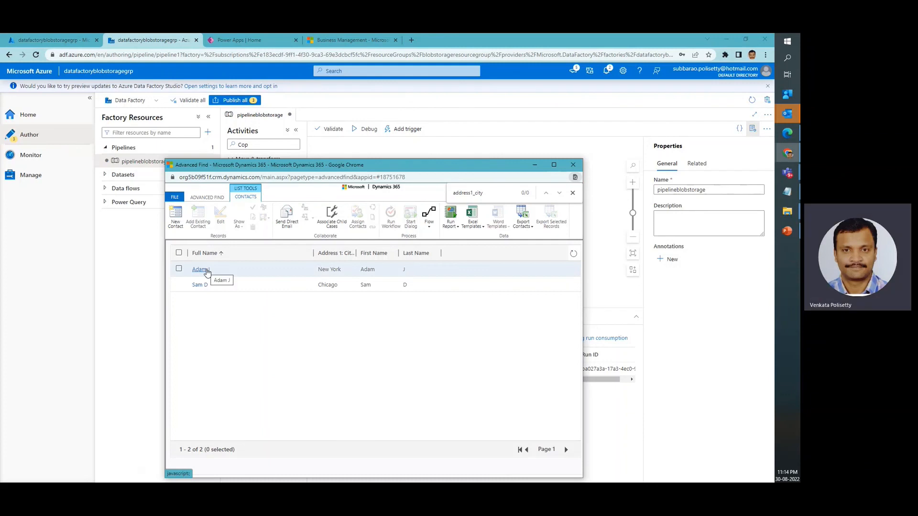
Open the first contact in the results, dismiss the first-name alert and review its summary fields down to Address 1: City
{"action": "left_click", "coordinate": [201, 270]}
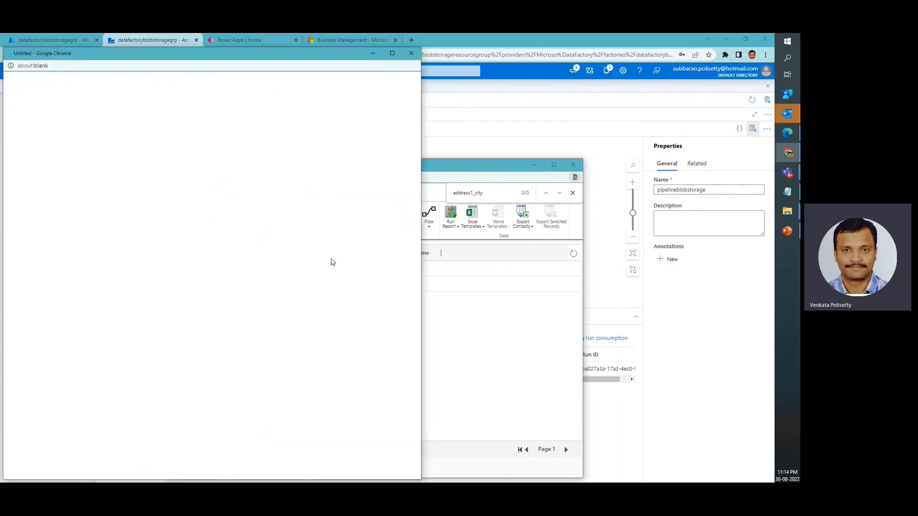
{"action": "left_click_drag", "start_coordinate": [255, 60], "coordinate": [463, 69]}
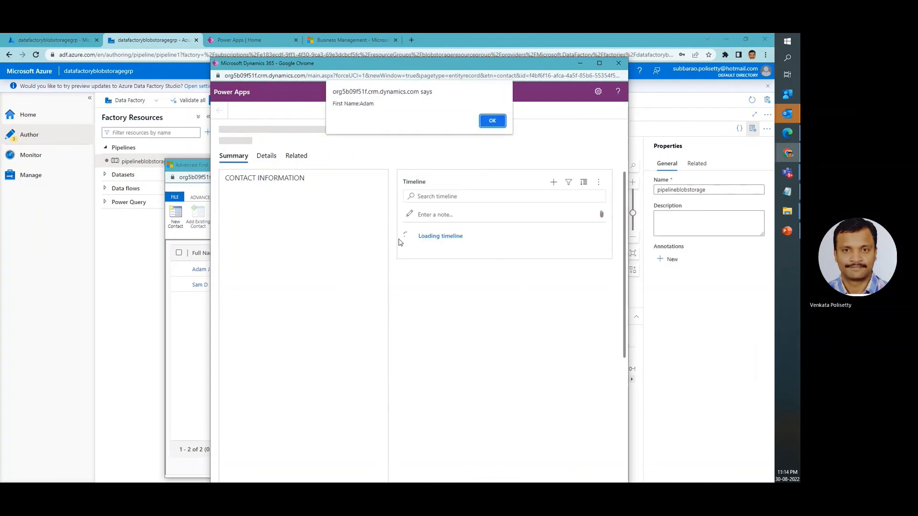
{"action": "left_click", "coordinate": [492, 122]}
{"action": "scroll", "coordinate": [349, 303], "scroll_direction": "down", "scroll_amount": 4}
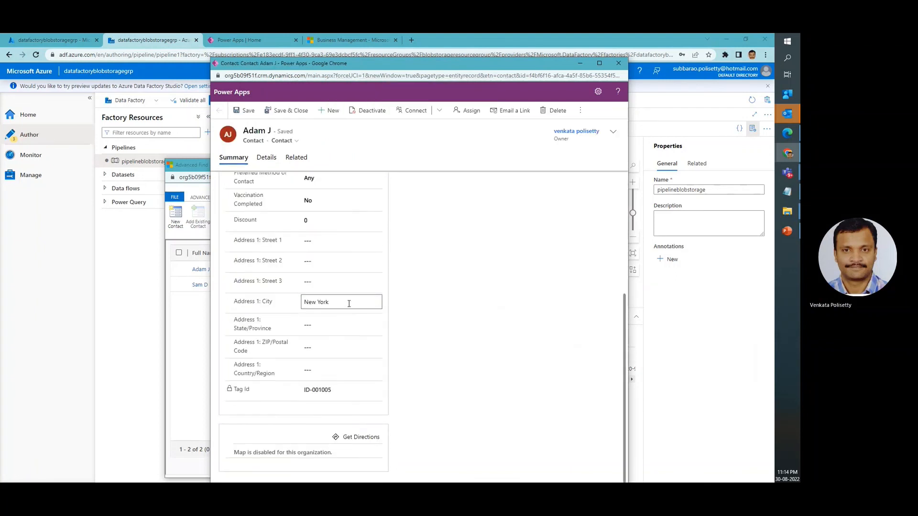
{"action": "scroll", "coordinate": [349, 302], "scroll_direction": "up", "scroll_amount": 4}
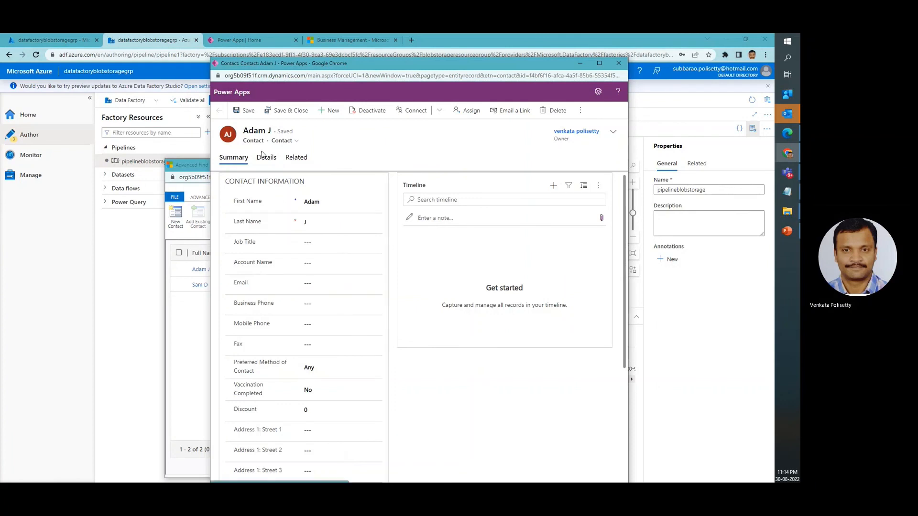
Review the contact's Details and Related sections and close the contact record
{"action": "left_click", "coordinate": [272, 171]}
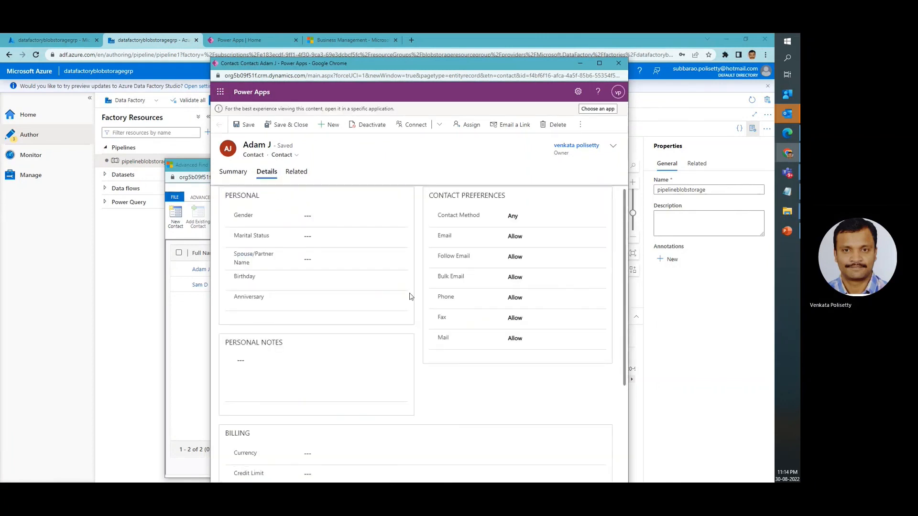
{"action": "scroll", "coordinate": [364, 344], "scroll_direction": "down", "scroll_amount": 3}
{"action": "scroll", "coordinate": [351, 286], "scroll_direction": "up", "scroll_amount": 3}
{"action": "left_click", "coordinate": [296, 172]}
{"action": "left_click", "coordinate": [428, 162]}
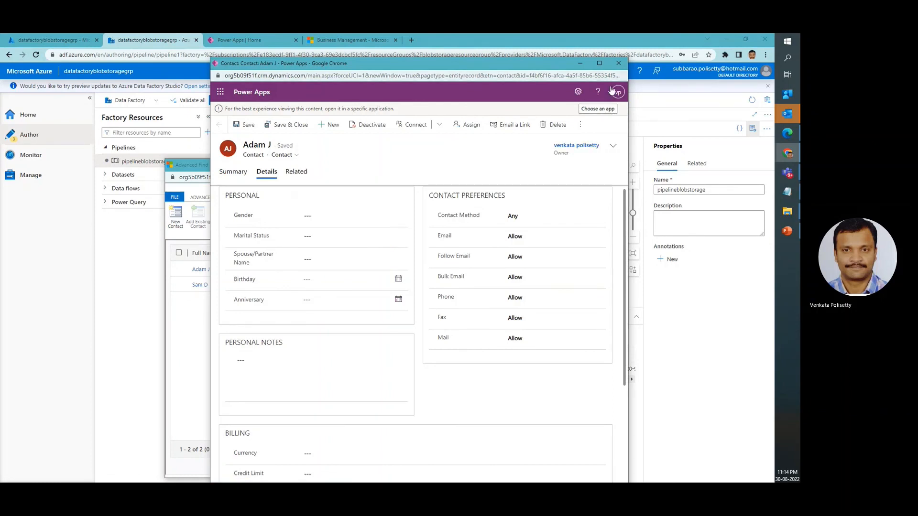
{"action": "left_click", "coordinate": [618, 63]}
Add the Created By and Created On columns to the Contacts query and show the results
{"action": "left_click", "coordinate": [212, 198]}
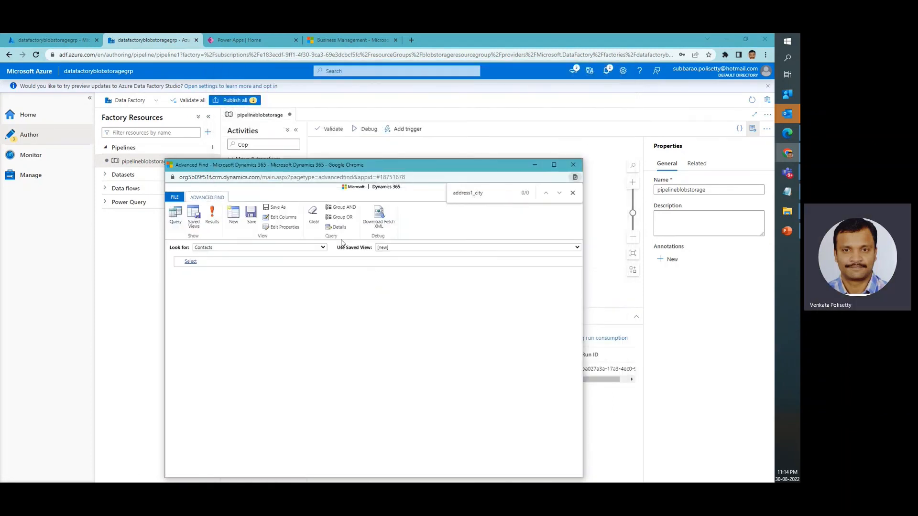
{"action": "left_click", "coordinate": [281, 217]}
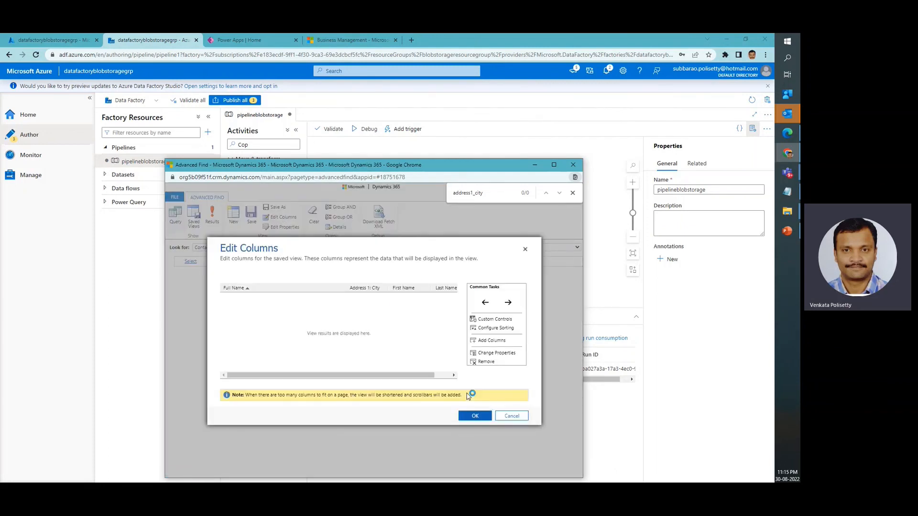
{"action": "left_click", "coordinate": [483, 340]}
{"action": "key", "text": "ctrl+f"}
{"action": "type", "text": "created"}
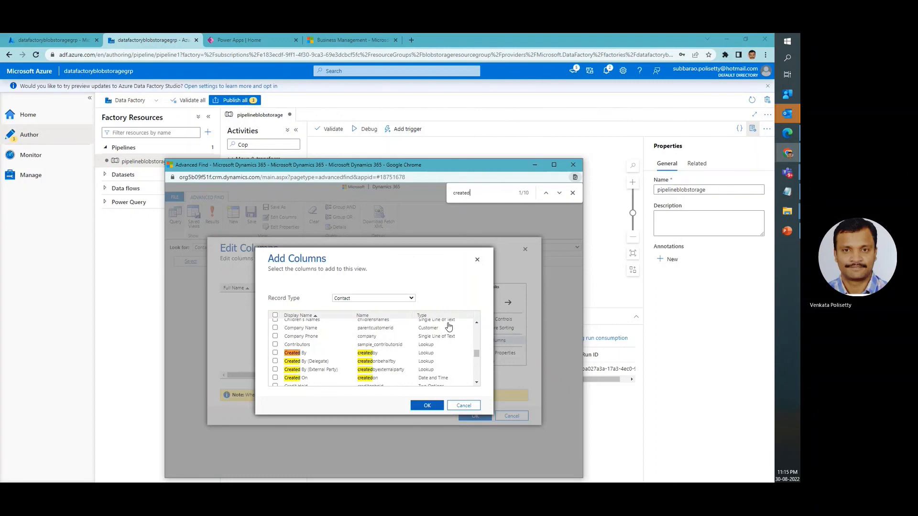
{"action": "left_click", "coordinate": [296, 378]}
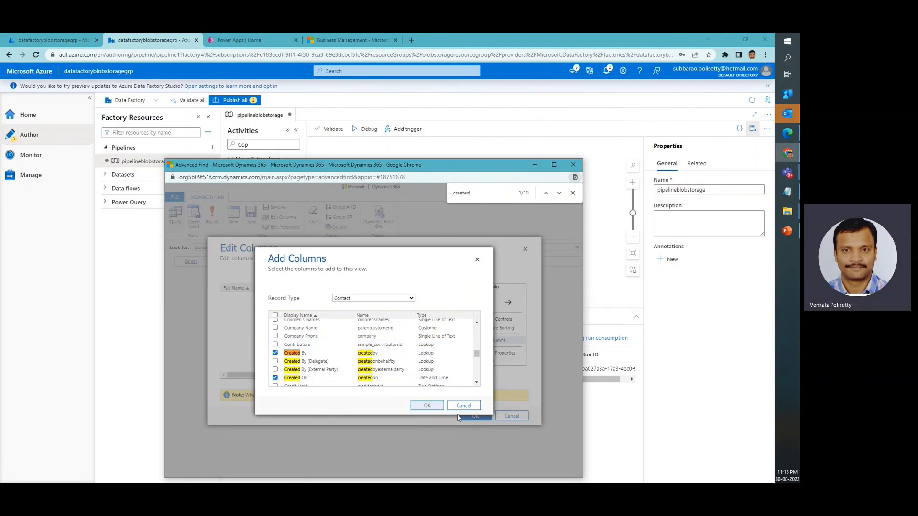
{"action": "left_click", "coordinate": [427, 406]}
{"action": "left_click", "coordinate": [475, 416]}
{"action": "left_click", "coordinate": [212, 217]}
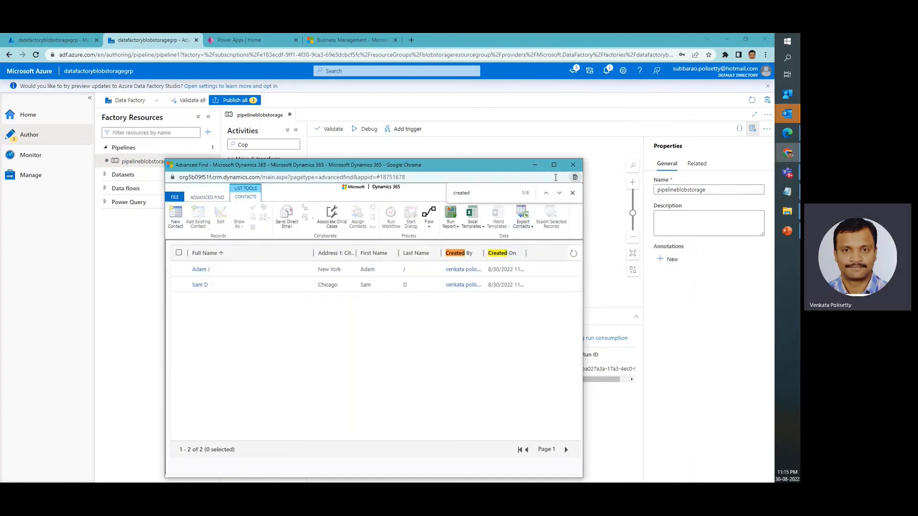
Maximize the results window, widen the Created On column to read the full timestamps and return to Data Factory
{"action": "left_click", "coordinate": [553, 165]}
{"action": "left_click_drag", "start_coordinate": [361, 125], "coordinate": [458, 124]}
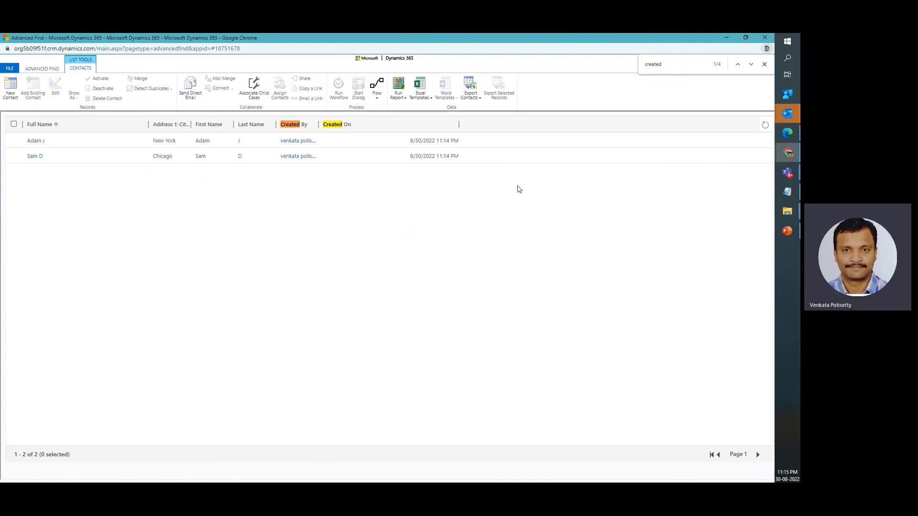
{"action": "left_click", "coordinate": [727, 37]}
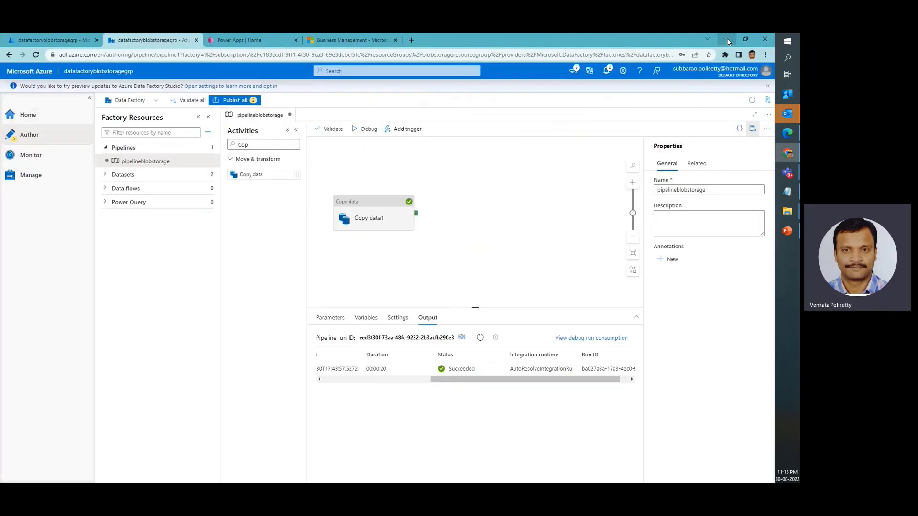